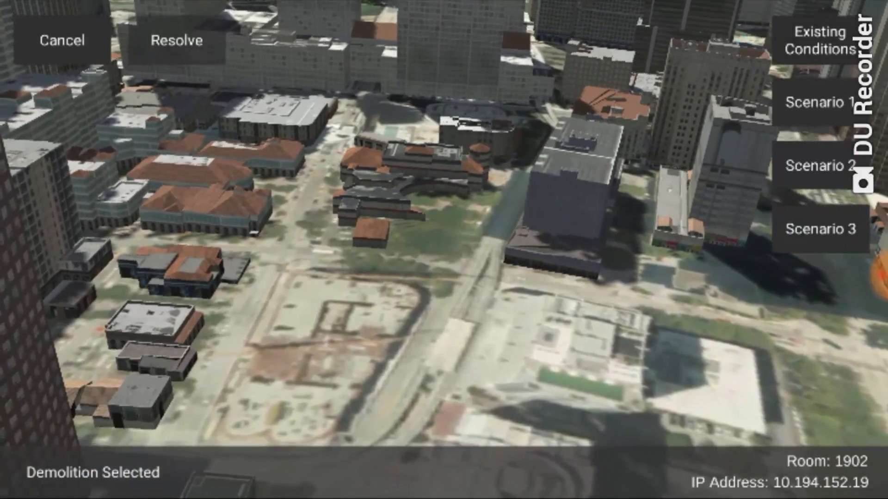
Compare the Scenario 3, Scenario 1 and existing conditions designs on the augmented reality city model
left_click(820, 229)
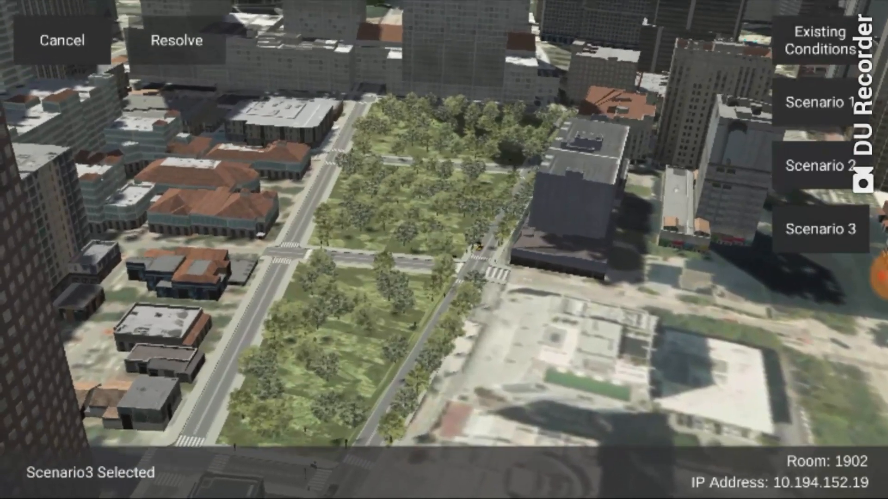
left_click(820, 102)
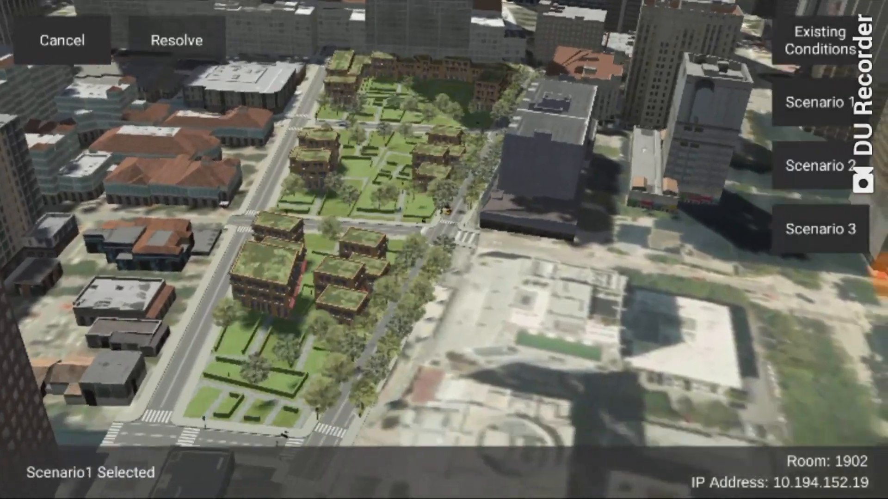
left_click(820, 40)
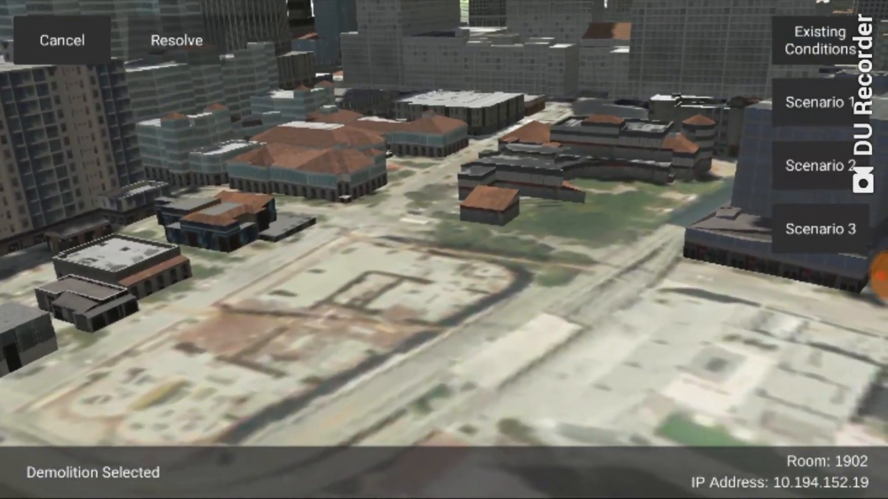
left_click(819, 102)
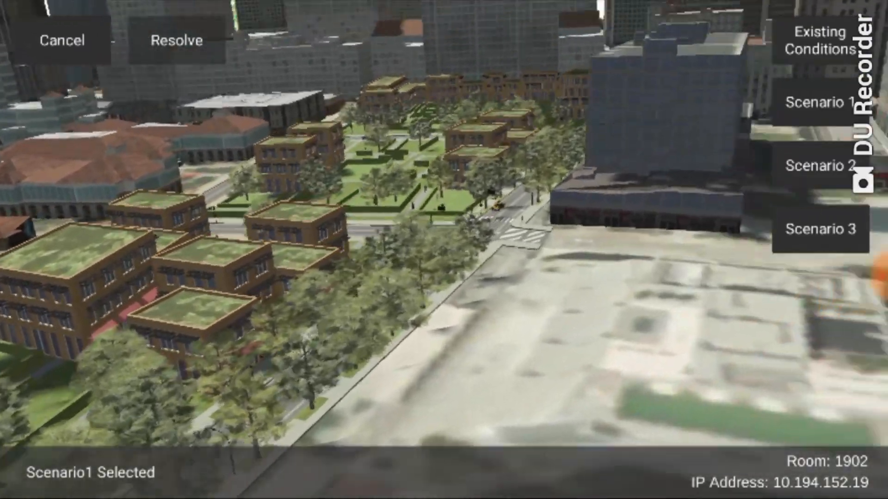
left_click(820, 229)
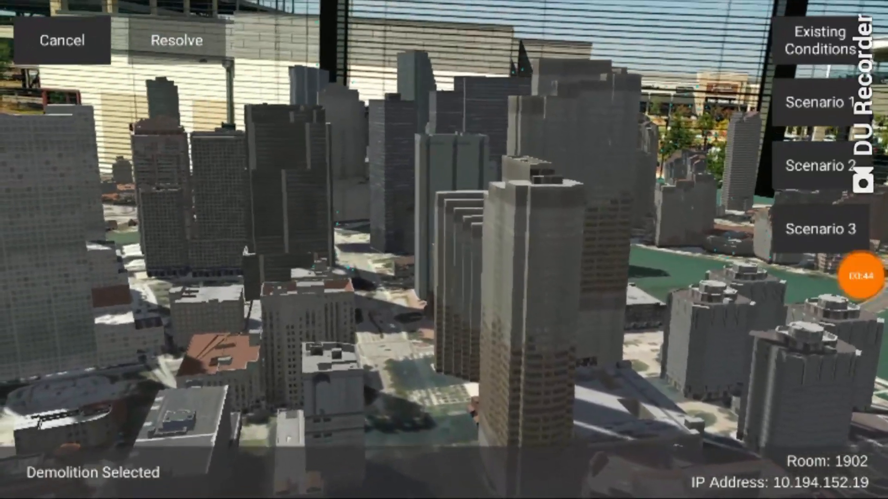
left_click(861, 276)
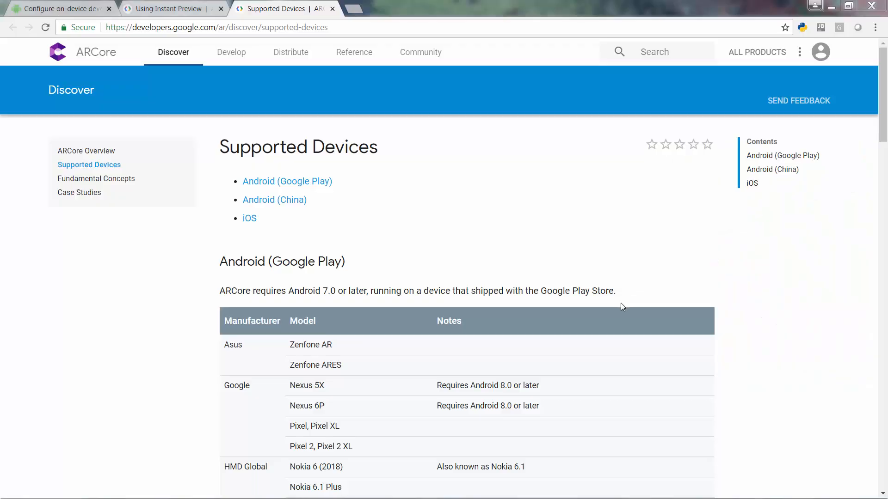
Examine the ARCore supported device lists for Android (Google Play) and Android (China)
scroll(604, 309, "down", 3)
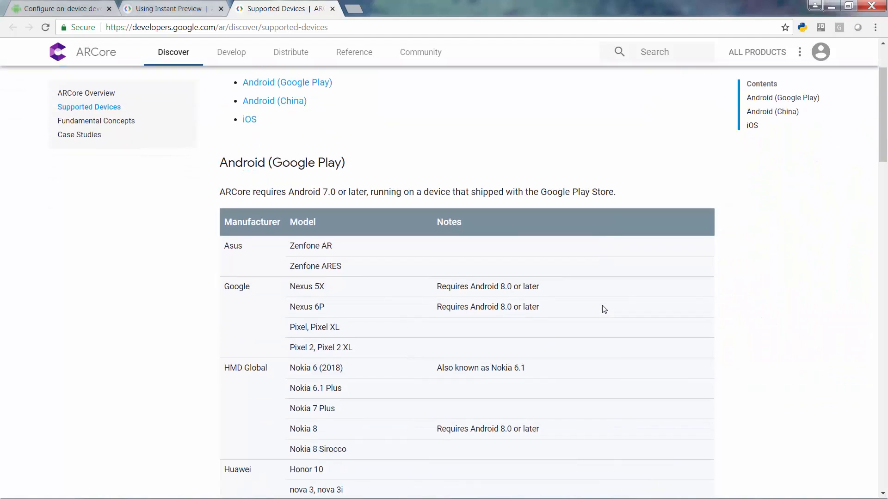
scroll(604, 309, "down", 2)
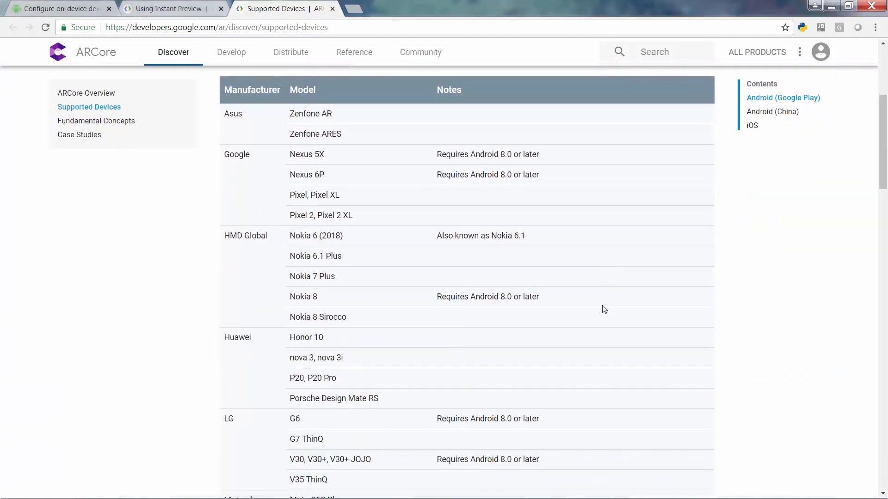
scroll(604, 310, "down", 5)
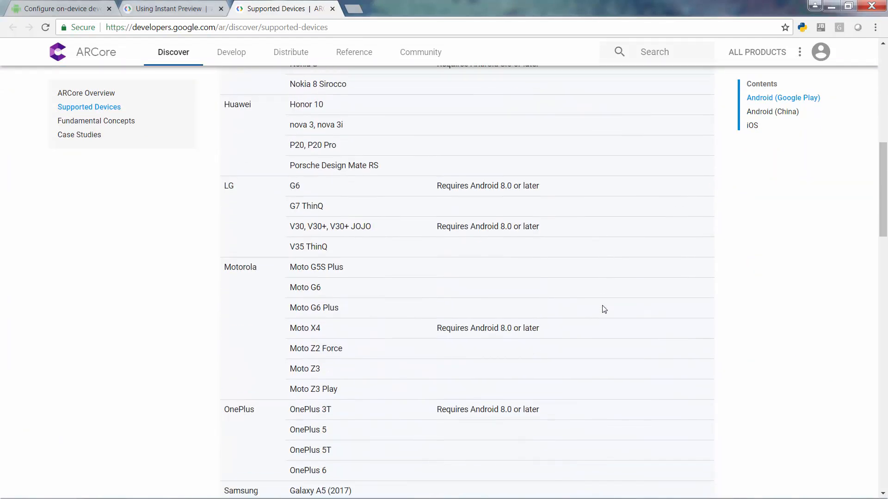
scroll(604, 309, "down", 5)
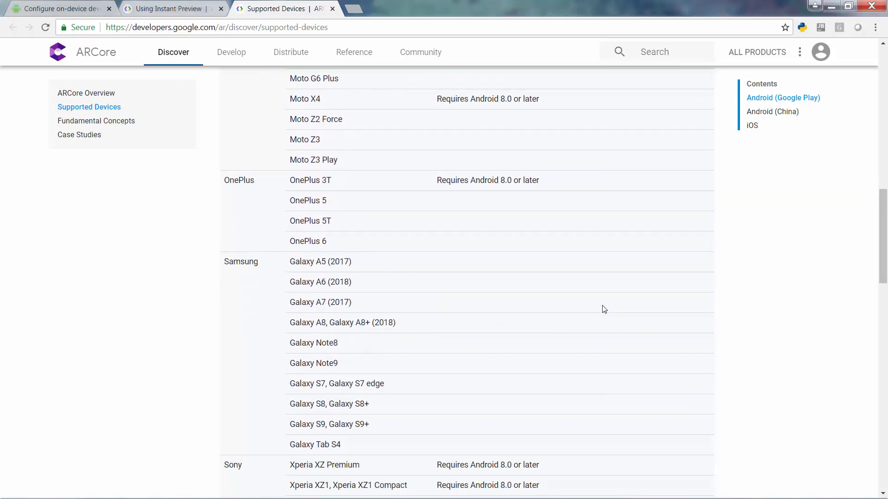
scroll(604, 309, "down", 4)
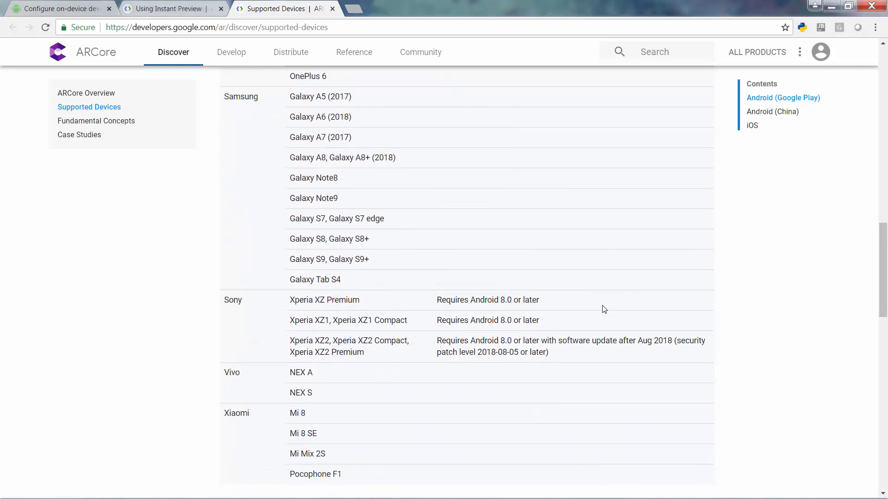
scroll(604, 309, "down", 1)
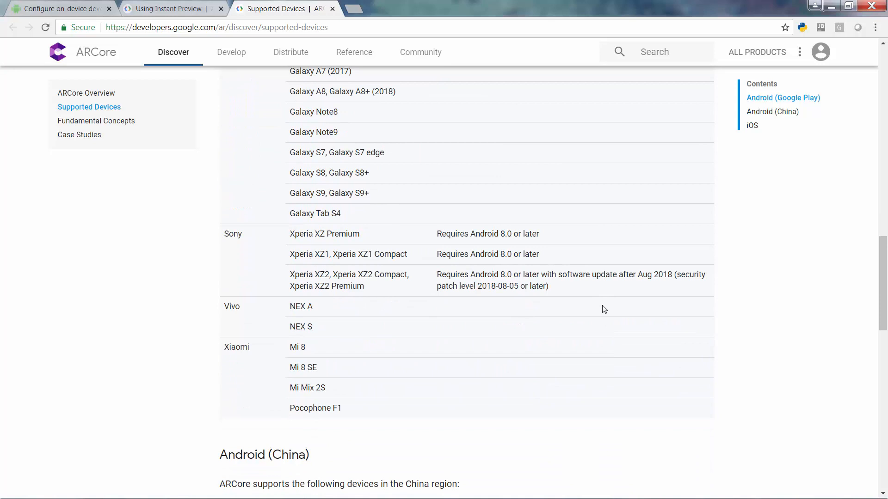
scroll(605, 309, "down", 3)
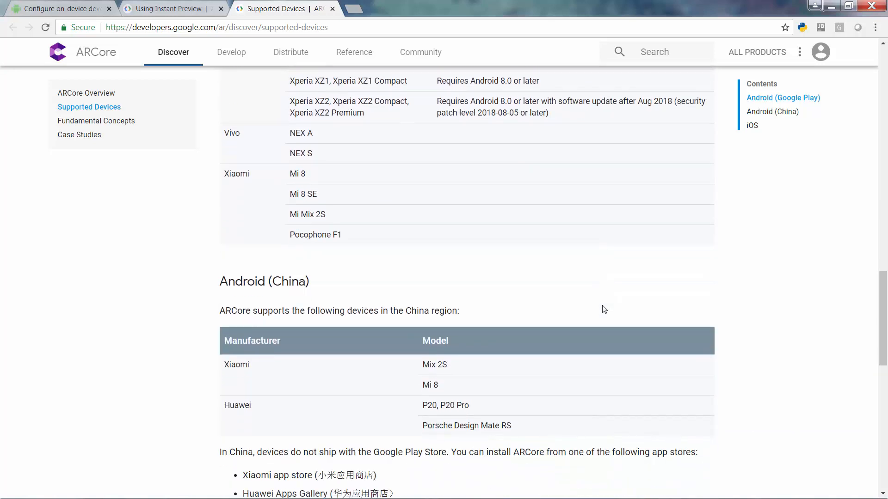
scroll(604, 310, "down", 1)
scroll(604, 310, "up", 1)
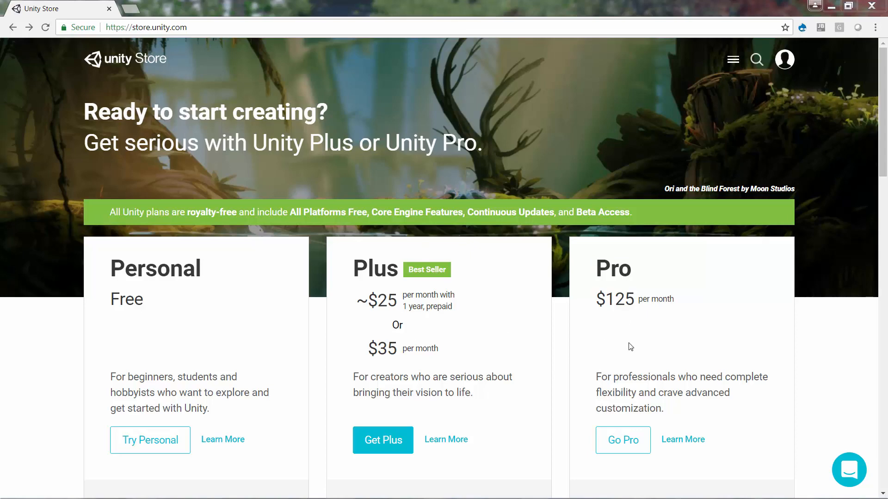
Choose the free Personal plan in the Unity Store and accept the eligibility terms on its download page
left_click(155, 449)
scroll(284, 391, "down", 4)
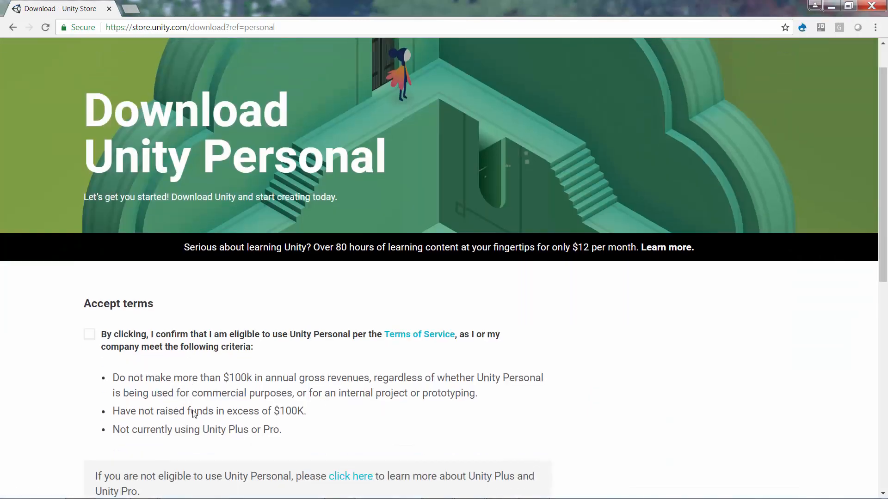
left_click(90, 204)
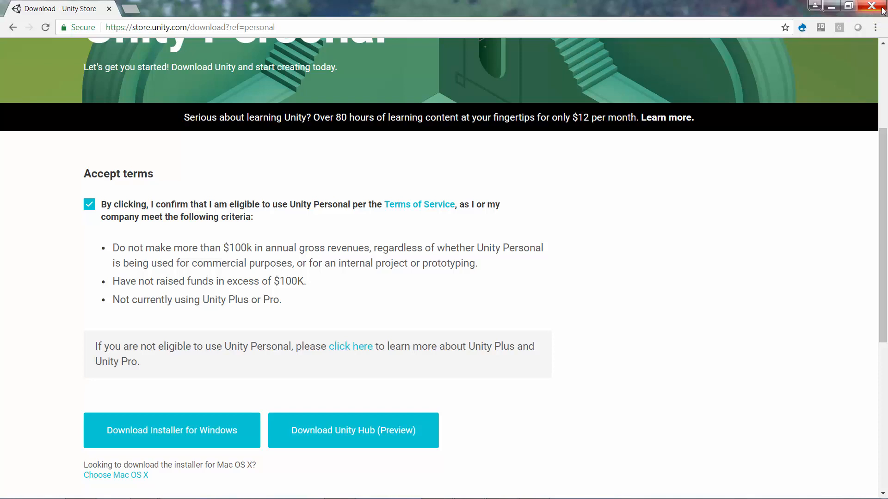
left_click(13, 28)
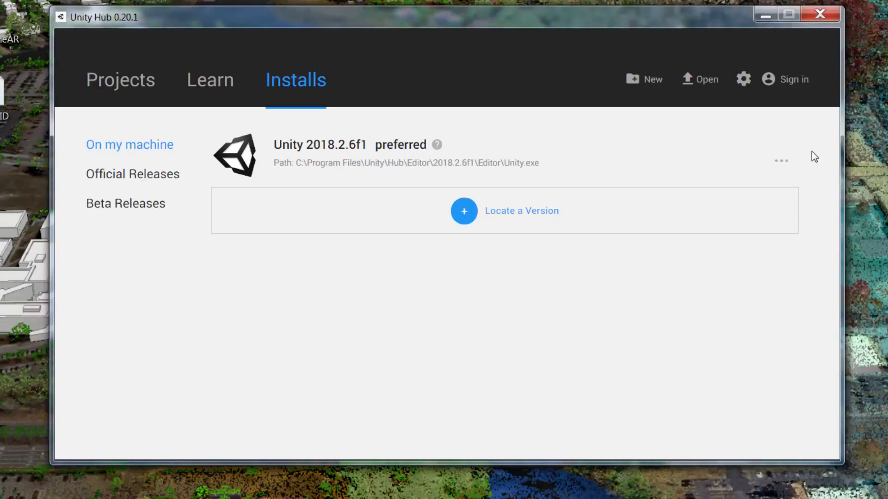
Review the add-on components of Unity 2018.2.6f1 under the official releases, checking Android Build Support
left_click(781, 163)
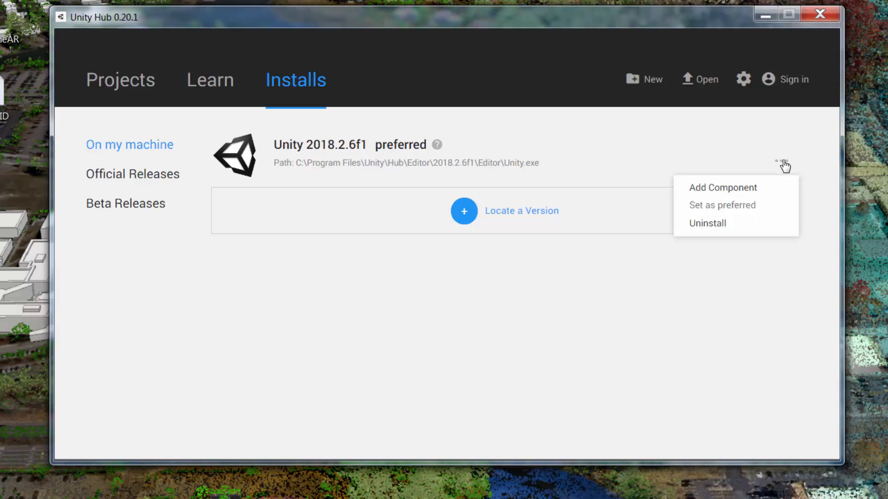
left_click(365, 383)
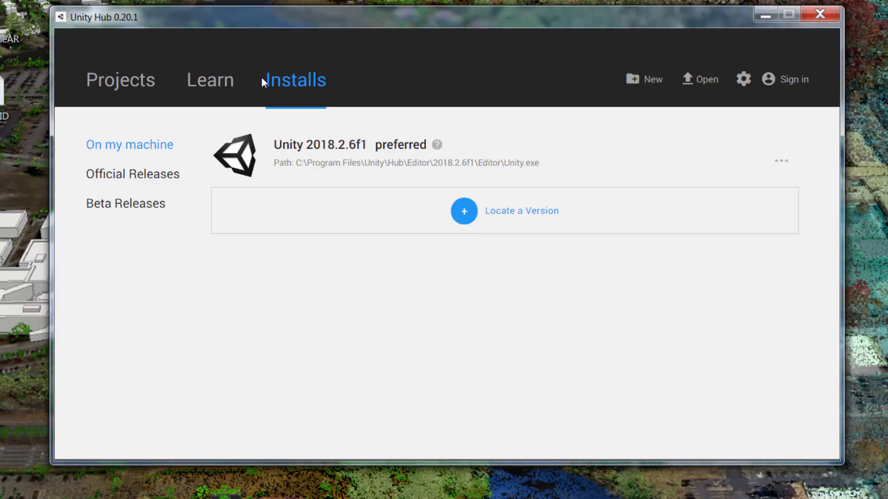
left_click(147, 179)
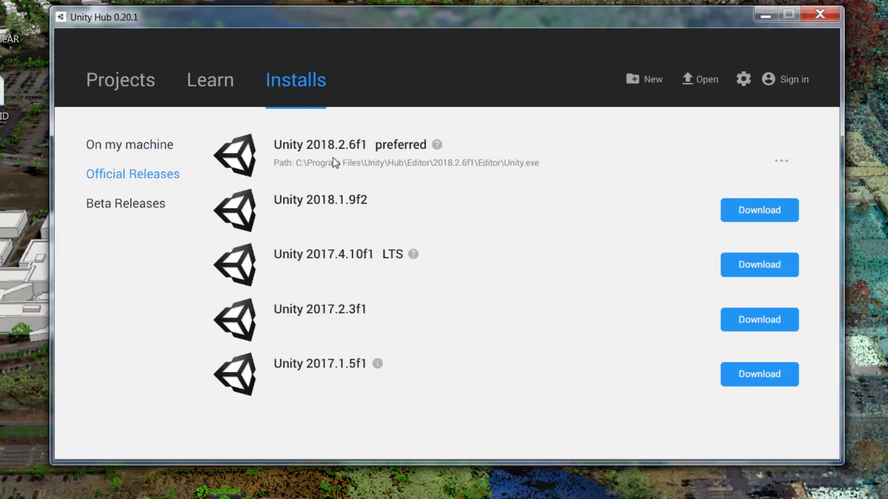
left_click(779, 161)
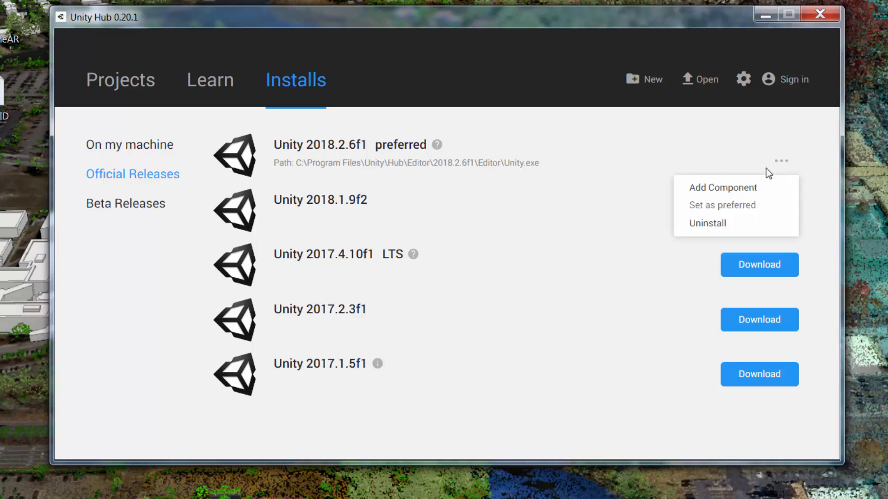
left_click(719, 190)
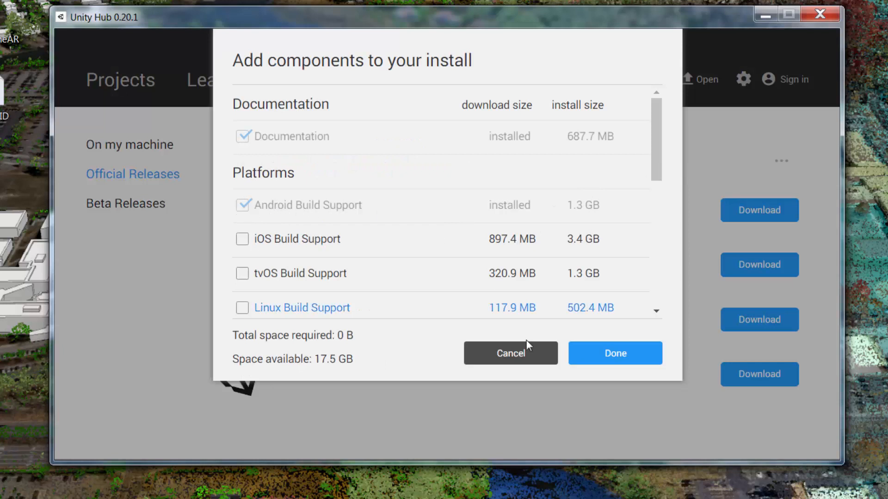
left_click(592, 366)
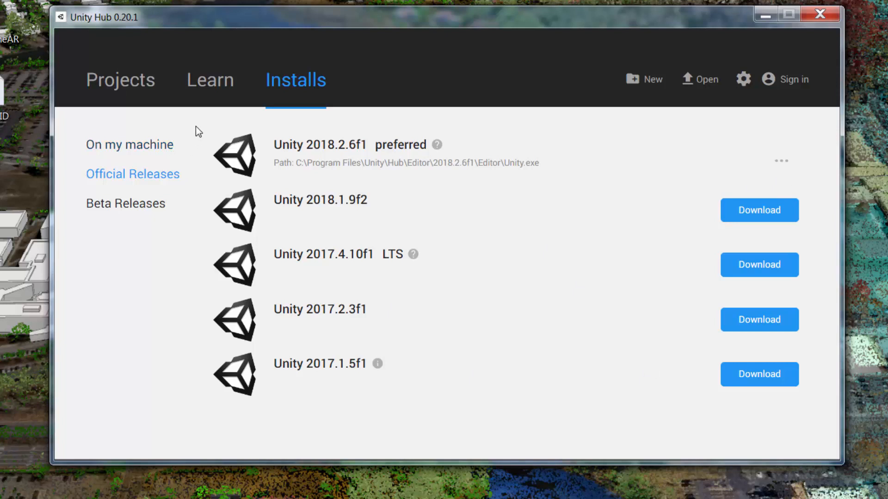
Start a new Unity project and select its default name for replacement
left_click(135, 91)
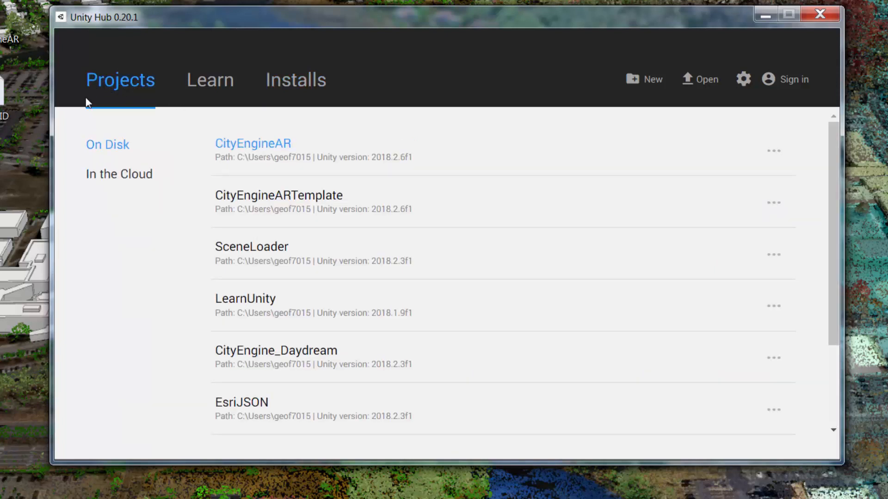
left_click(643, 86)
triple_click(351, 196)
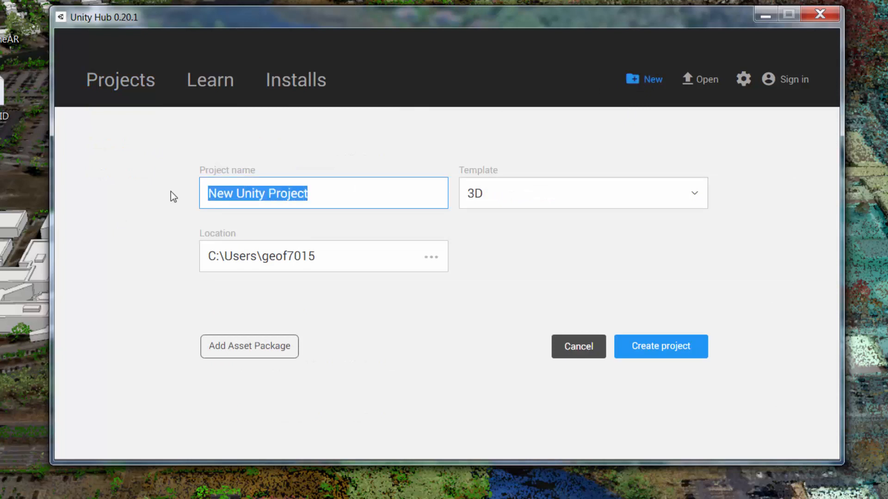
type("My C")
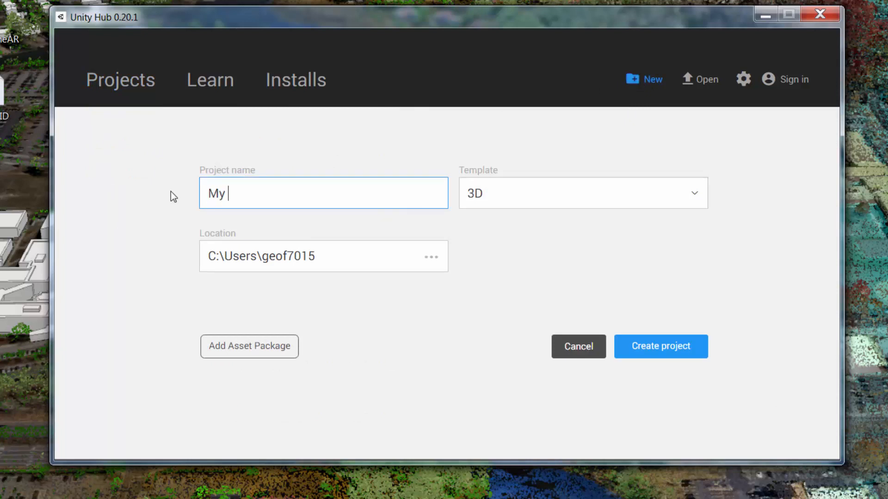
key("BackSpace")
key("BackSpace")
type("CEA")
key("BackSpace")
type("AR {P")
key("BackSpace")
key("BackSpace")
key("BackSpace")
type("_")
key("BackSpace")
key("ctrl+a")
key("BackSpace")
Name the project My_CityEngine_AR and create it with the 3D template
type("My_CityEngine_AR")
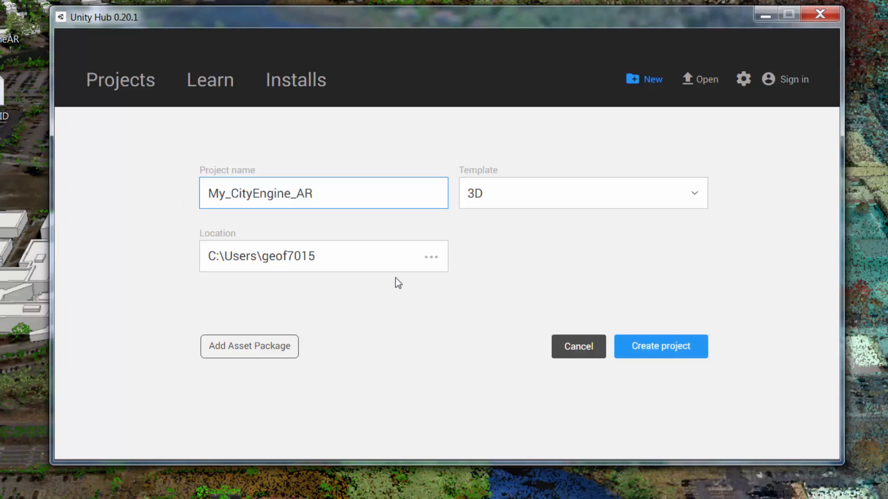
left_click(685, 354)
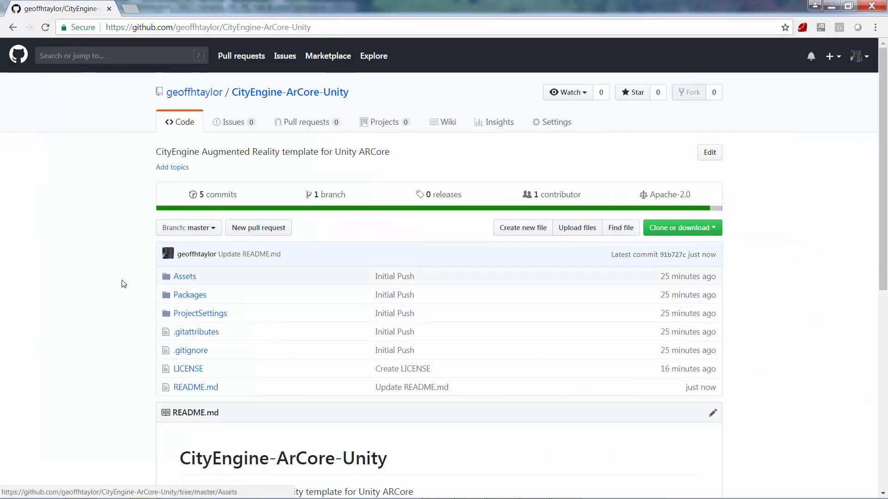
Follow the latest template link in the CityEngine-ArCore-Unity README and download CityEngineAR.unitypackage
left_click(177, 298)
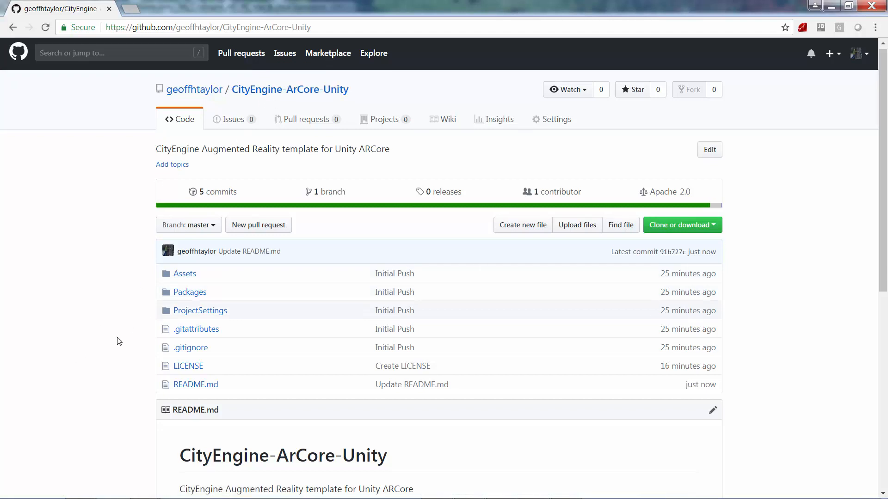
scroll(118, 341, "down", 2)
scroll(119, 342, "down", 5)
scroll(119, 343, "down", 2)
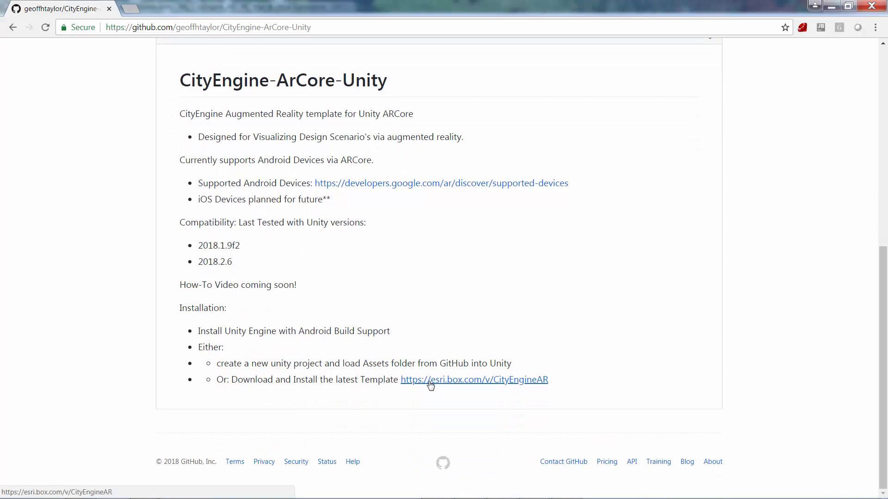
left_click(437, 386)
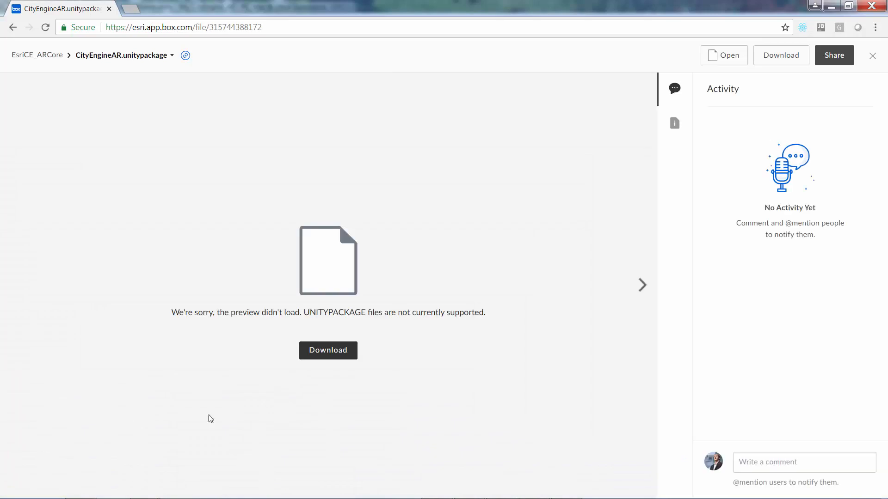
left_click(330, 359)
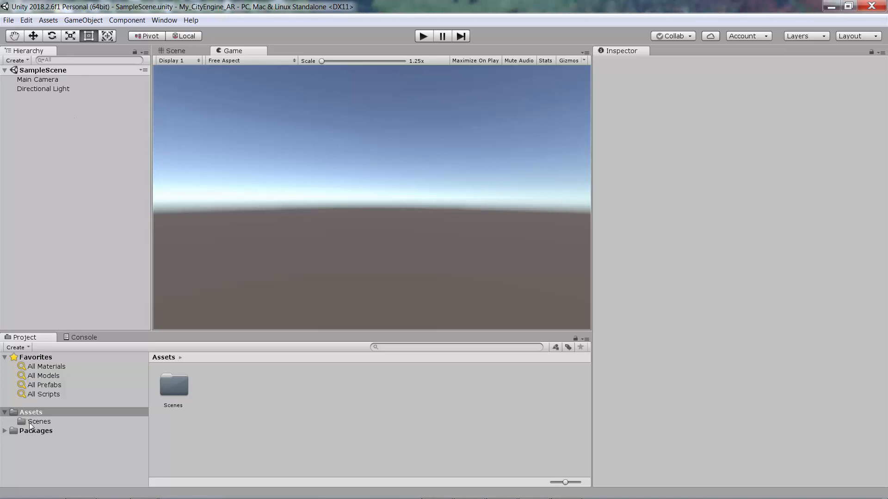
Start a custom package import with the CityEngineAR package from the Downloads folder
left_click(49, 21)
mouse_move(93, 134)
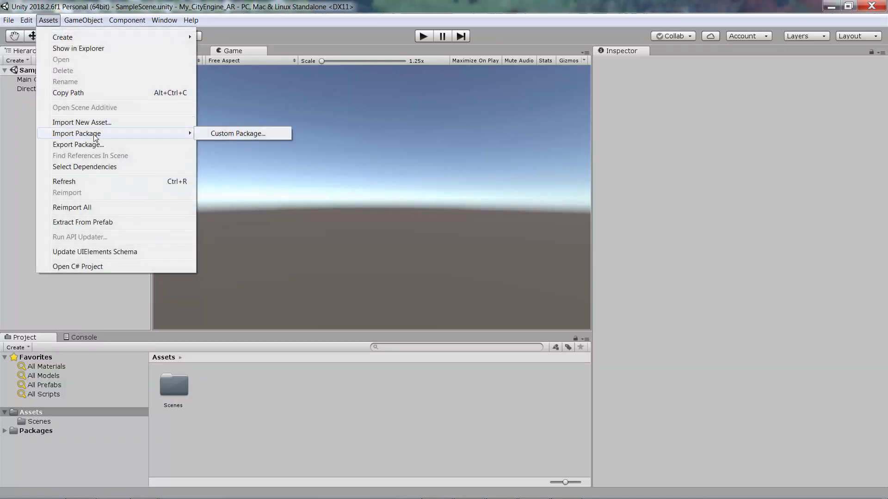
left_click(217, 134)
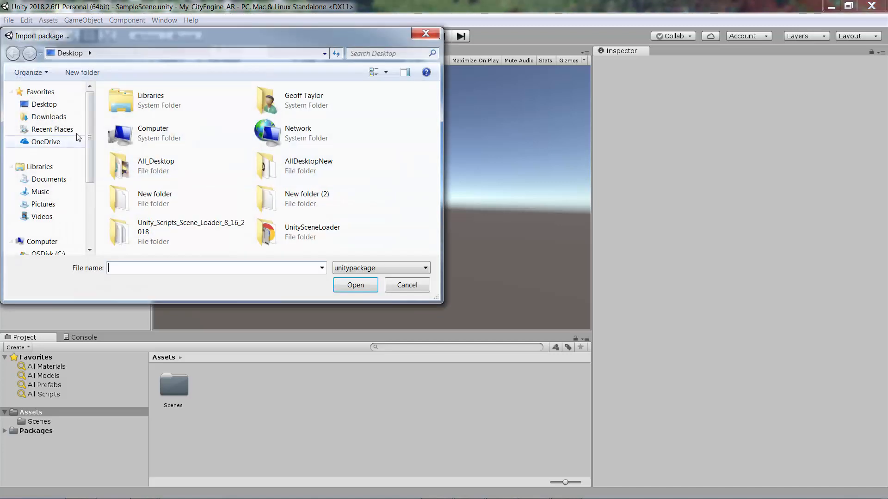
left_click(56, 118)
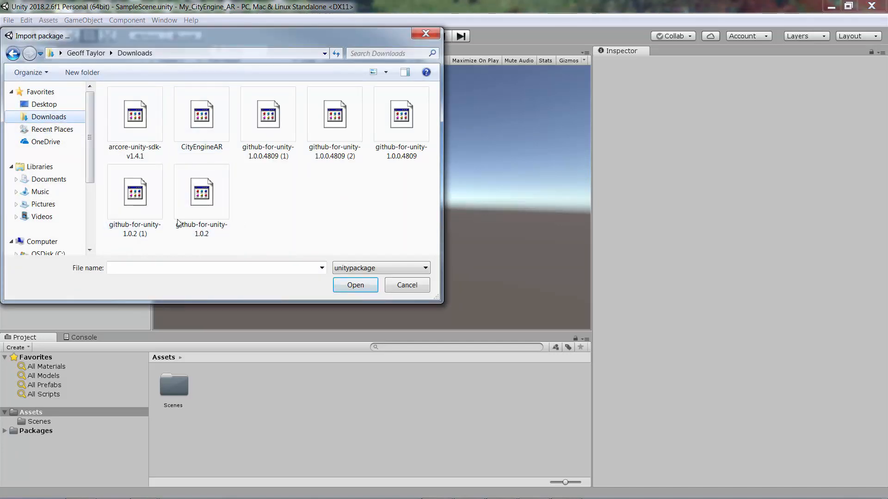
left_click(191, 147)
left_click(355, 285)
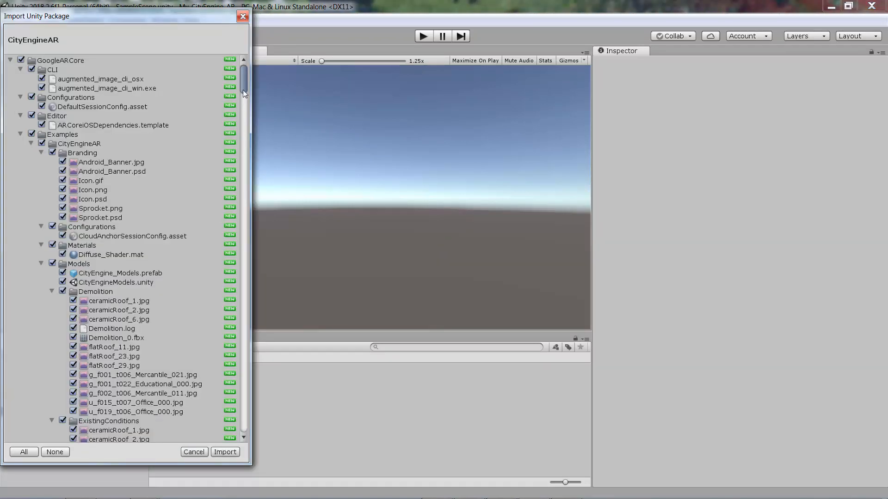
Collapse the package's folders to review its GoogleARCore and PlayServicesResolver contents, and import everything into the project
left_click(20, 69)
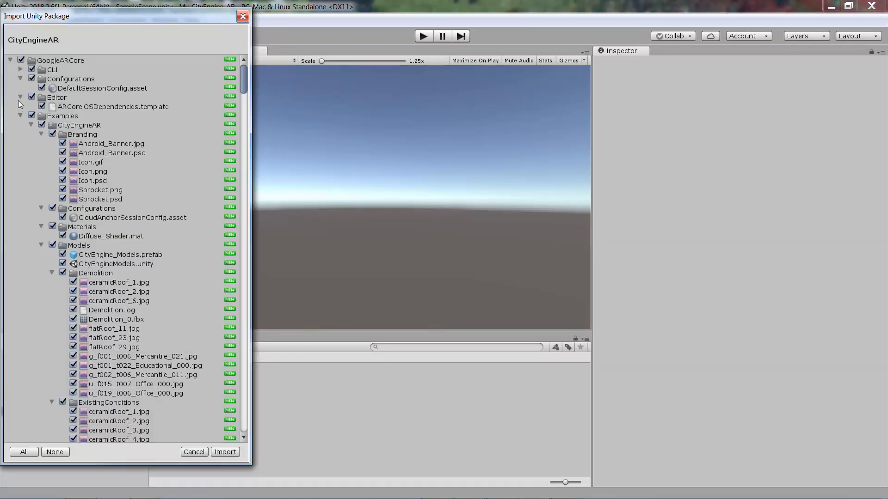
left_click(22, 79)
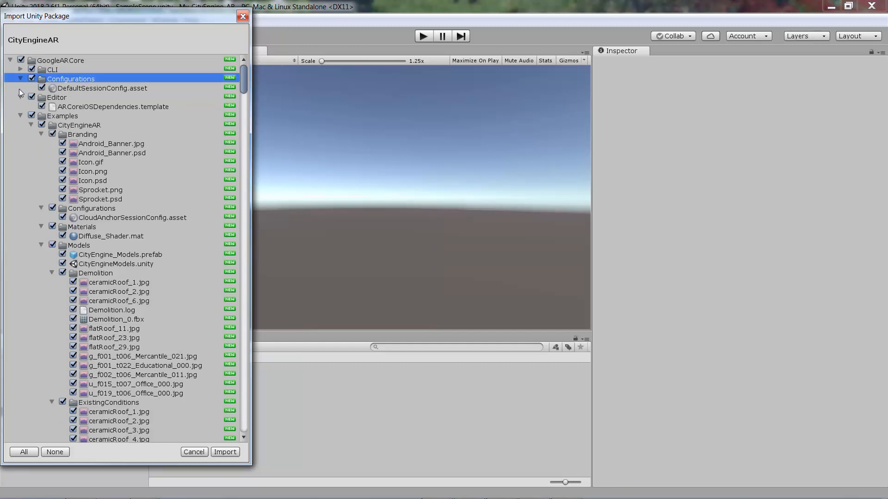
left_click(20, 97)
key("Left")
left_click(20, 97)
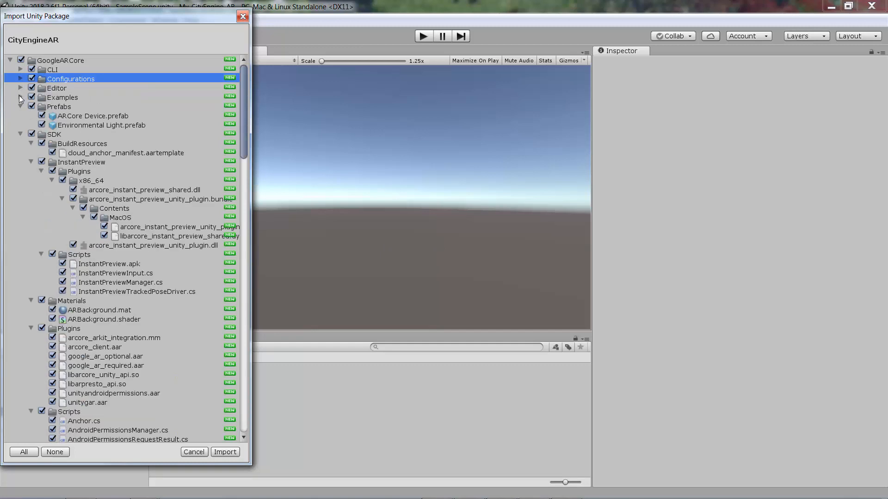
left_click(20, 97)
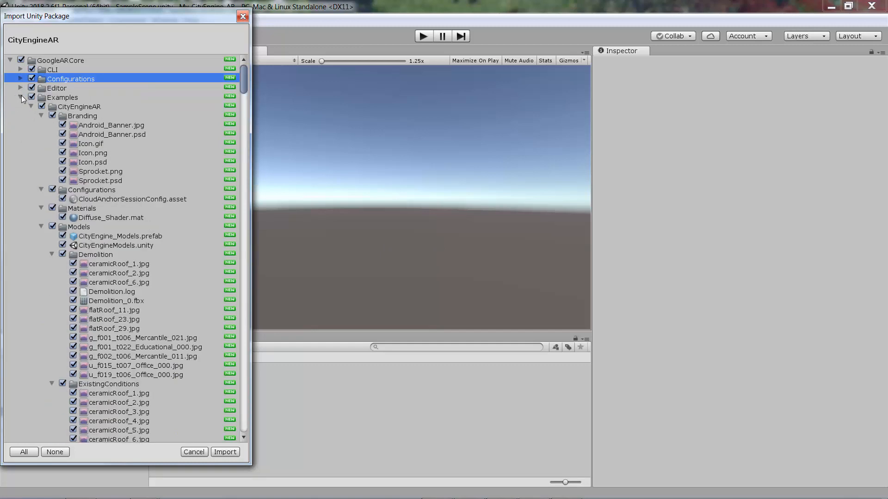
left_click(21, 97)
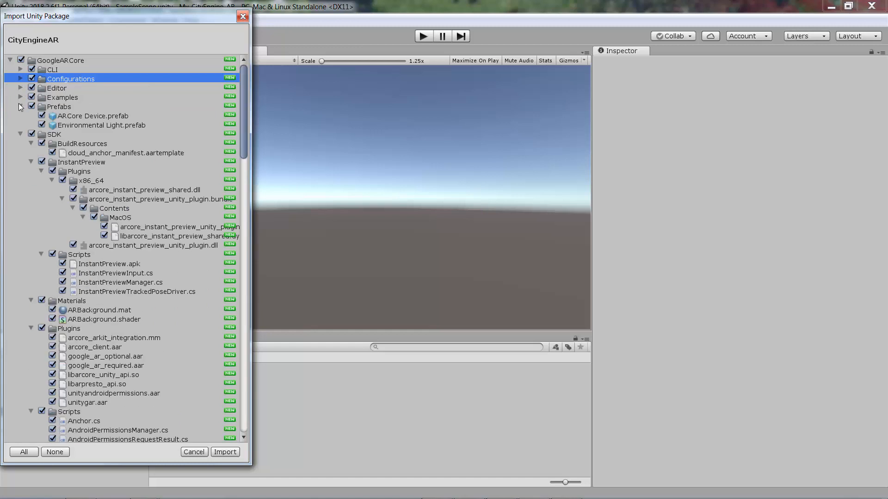
left_click(19, 106)
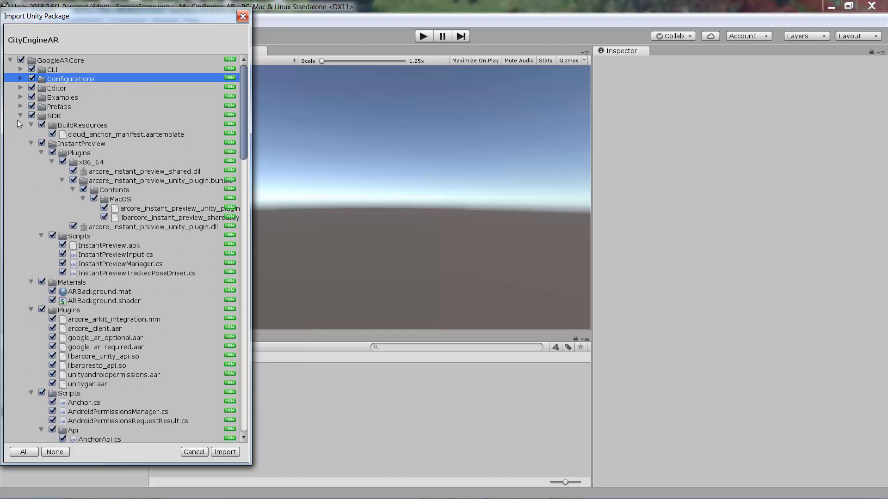
left_click(10, 60)
left_click(10, 69)
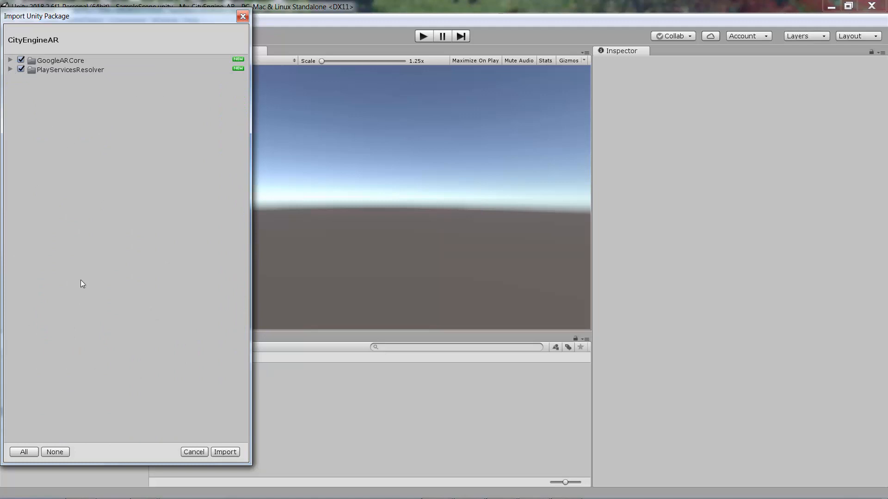
left_click(226, 452)
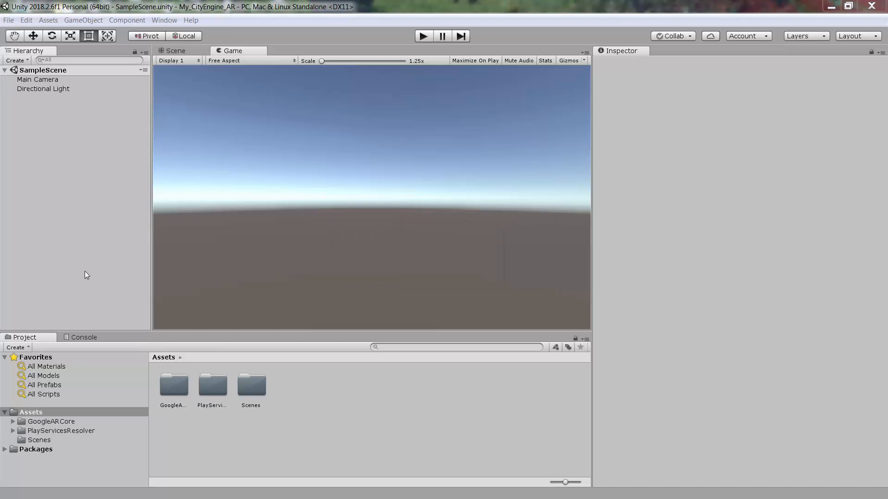
Delete the default Scenes folder from the project's Assets
left_click(37, 440)
key("Delete")
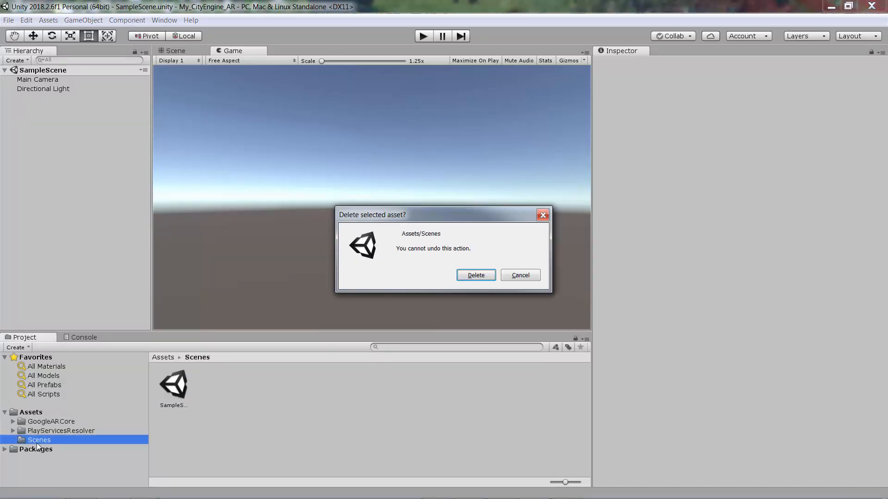
left_click(485, 280)
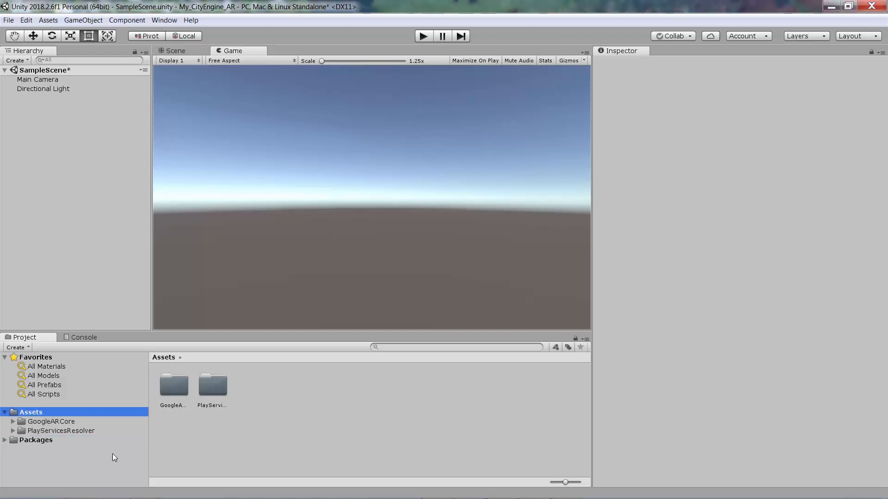
Open the CityEngineAR scene from GoogleARCore/Examples/CityEngineAR/Scenes, discarding the changes to SampleScene
left_click(13, 421)
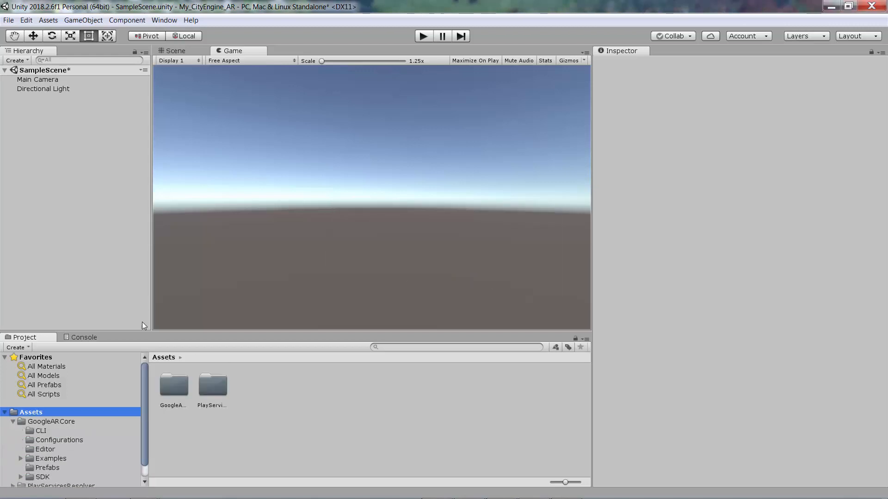
left_click_drag(141, 332, 148, 160)
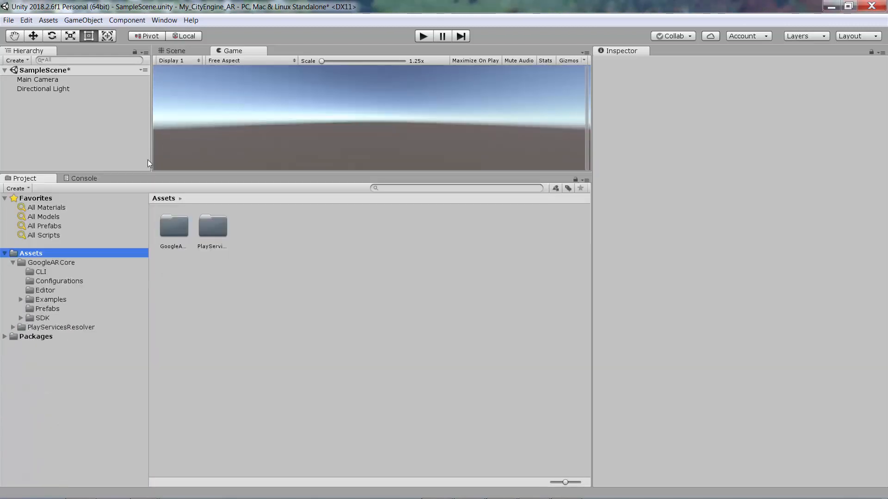
left_click(21, 300)
left_click(48, 309)
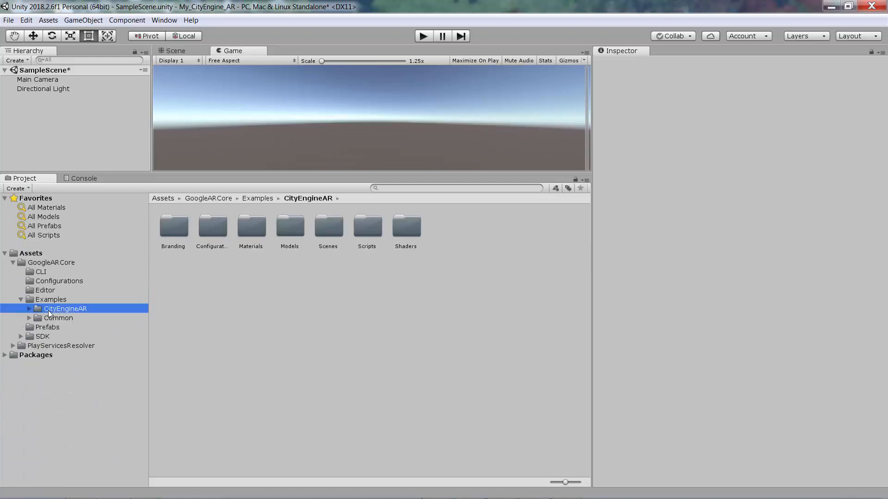
left_click(29, 309)
left_click(61, 355)
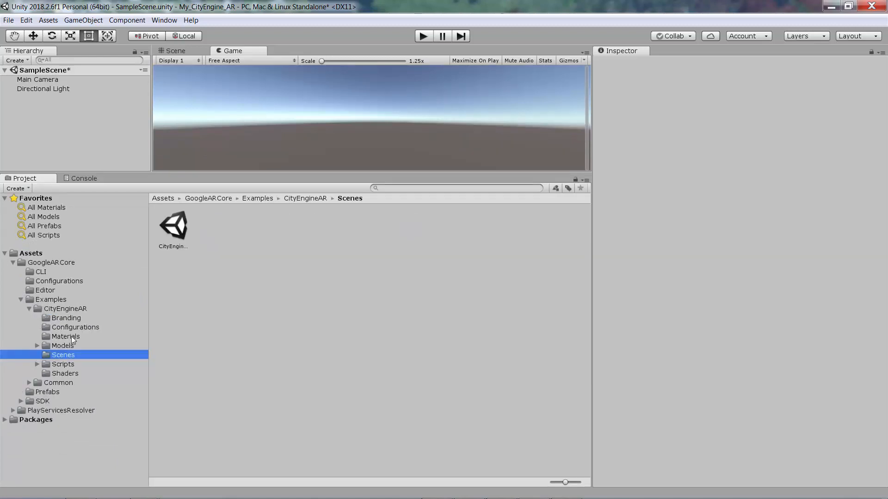
double_click(175, 227)
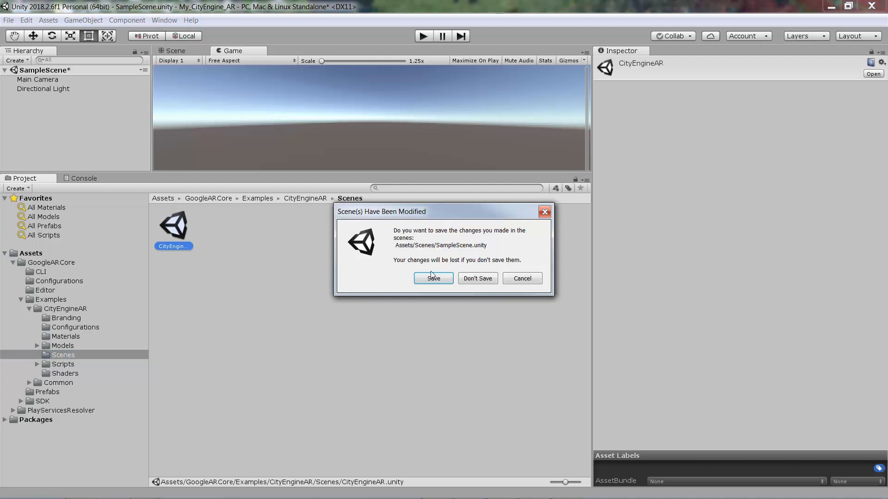
left_click(466, 278)
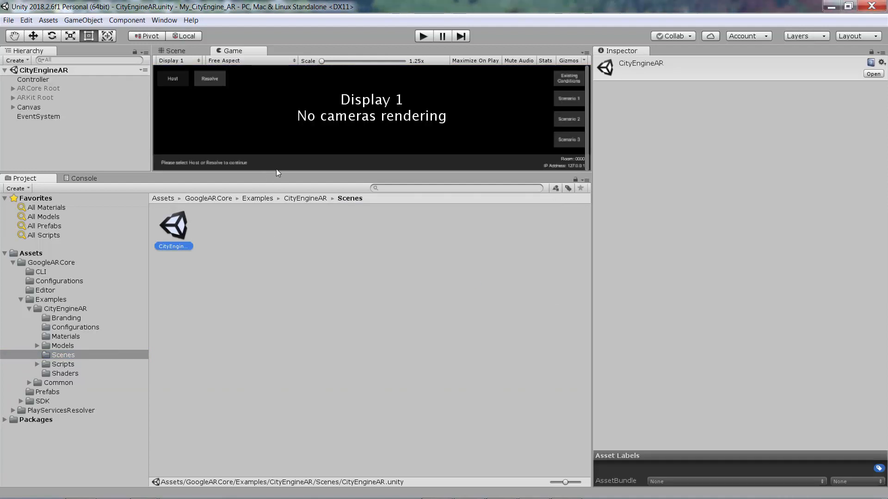
Enlarge the Game view and look through its aspect ratio and display options
left_click_drag(276, 174, 304, 301)
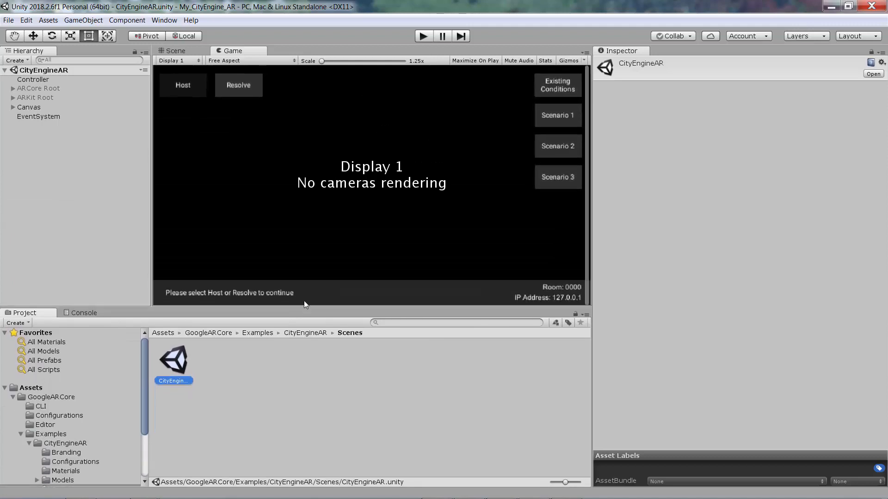
left_click(195, 58)
left_click(257, 59)
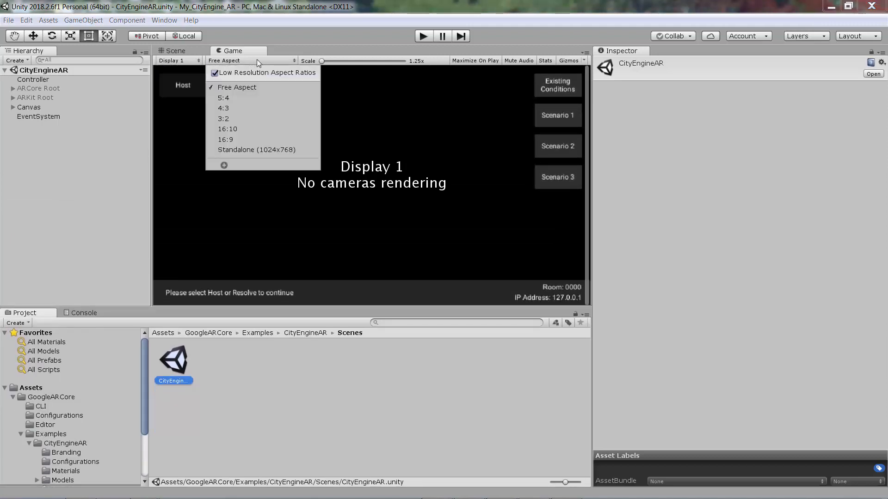
left_click(250, 59)
left_click(187, 59)
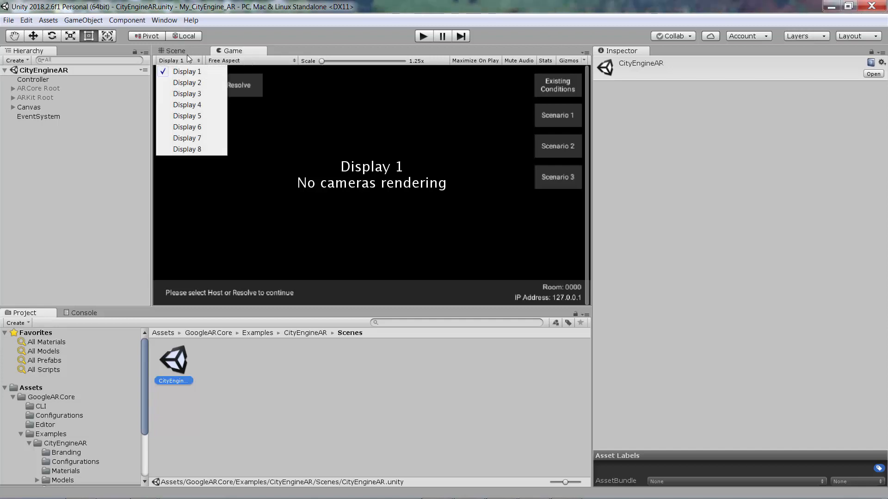
left_click(299, 24)
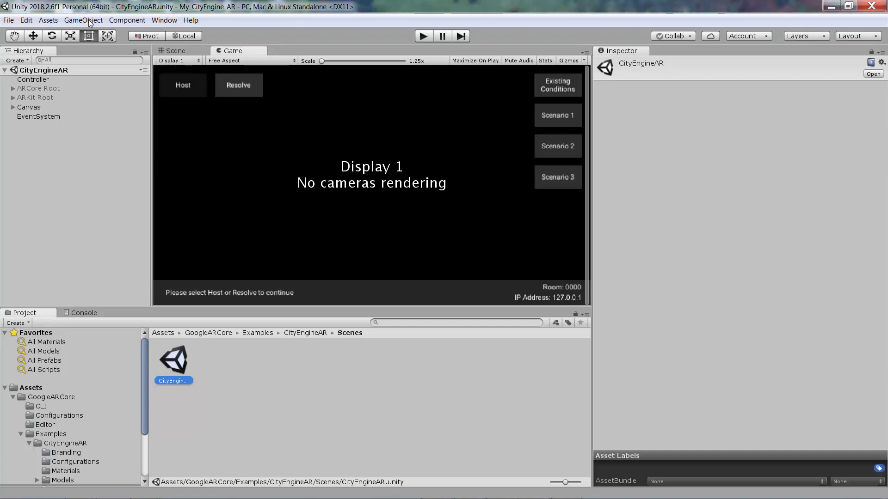
Switch the project's build platform to Android and close the build settings
left_click(10, 23)
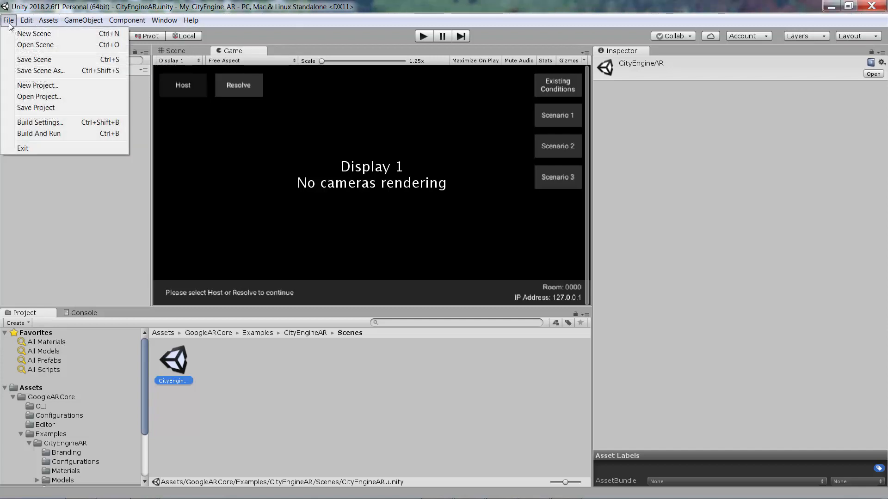
left_click(54, 123)
left_click(156, 231)
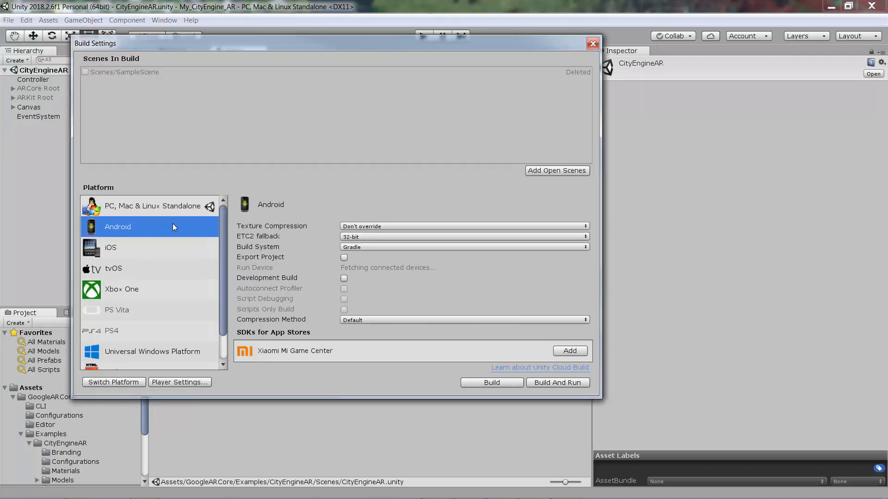
left_click(124, 385)
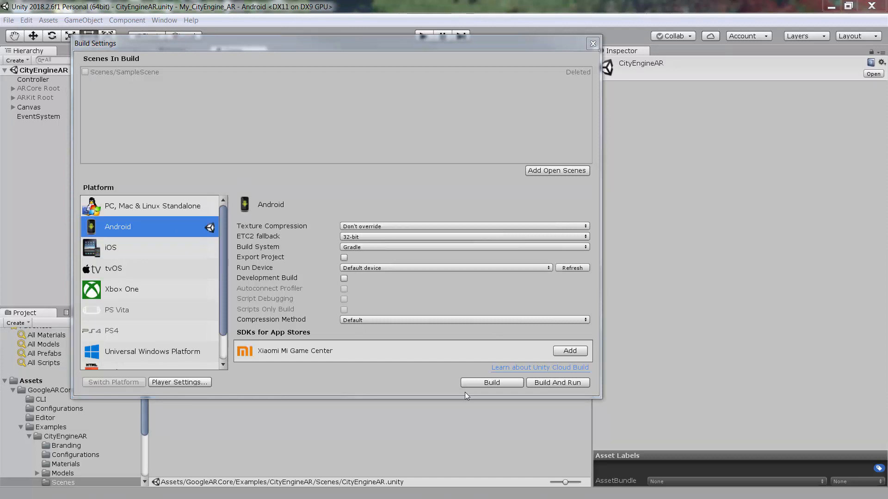
left_click(593, 43)
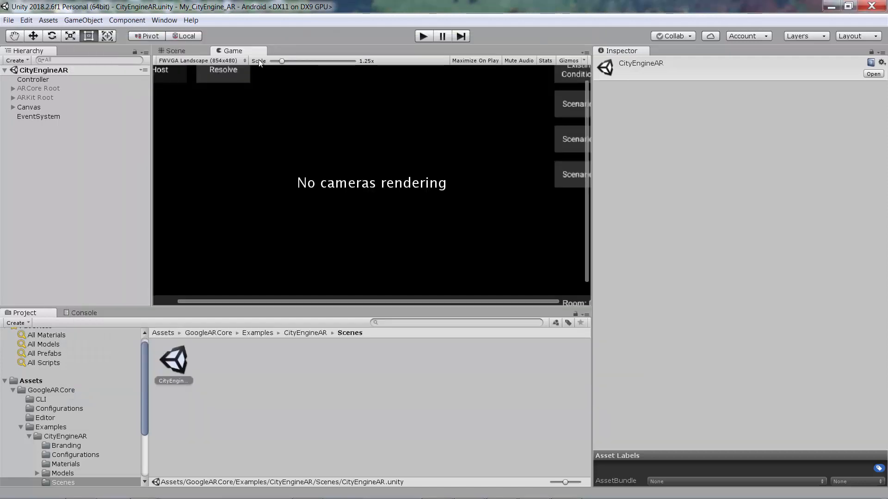
Preview the enlarged Game view in WVGA Portrait (480x800) at minimum scale, and switch its resolution to WVGA Landscape (800x480)
left_click(183, 61)
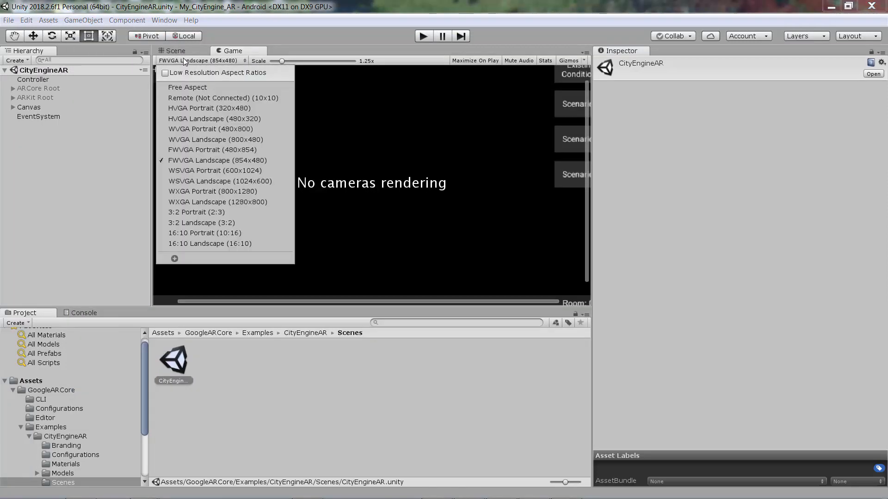
left_click(200, 129)
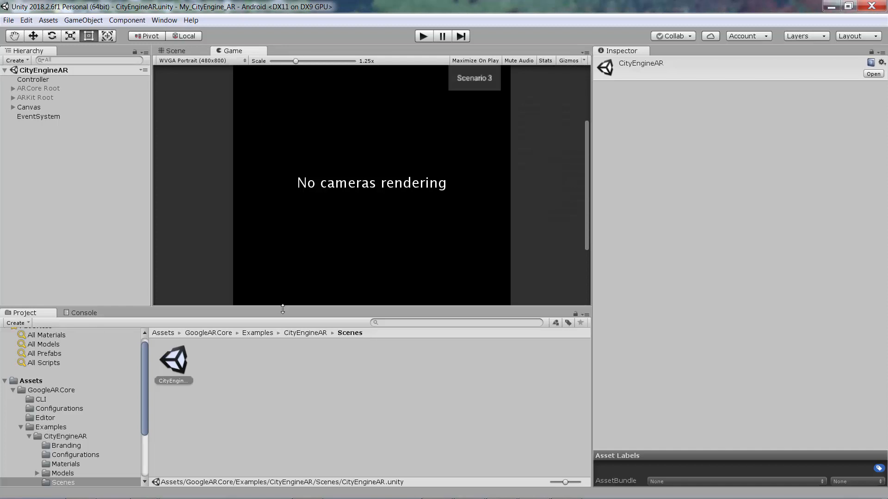
left_click_drag(283, 309, 283, 335)
left_click_drag(292, 62, 262, 61)
left_click(223, 63)
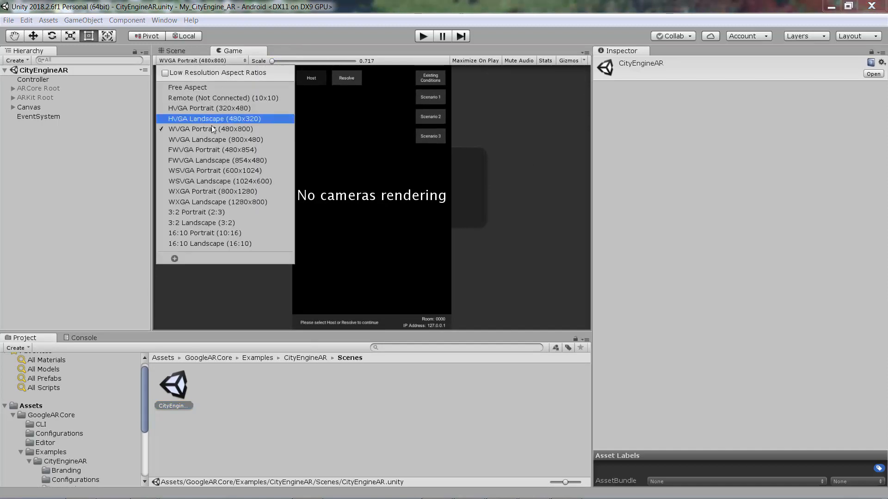
left_click(212, 139)
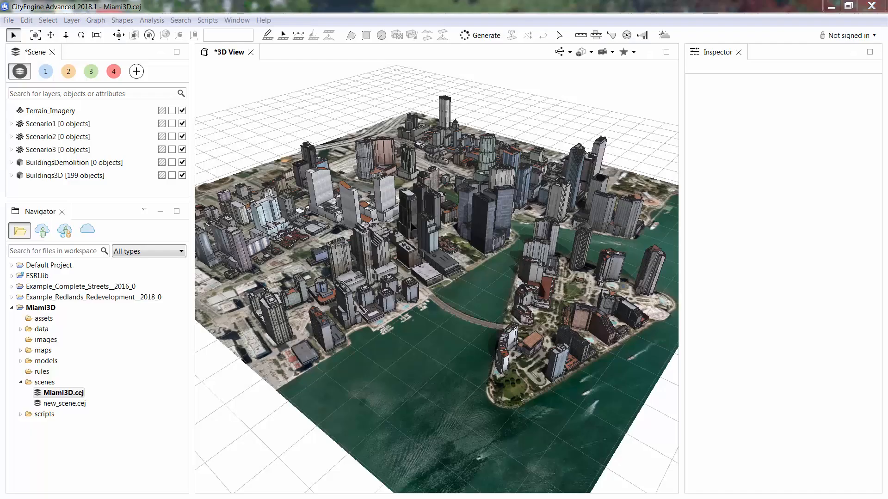
Switch to CityEngine and examine the downtown buildings of the Miami3D scene up close in the 3D view
middle_click_drag(410, 279, 421, 290)
scroll(422, 290, "up", 10)
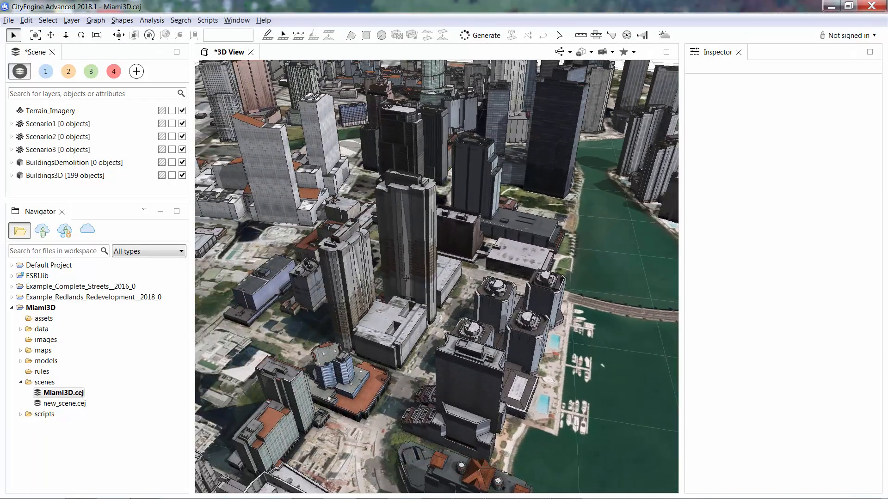
scroll(444, 277, "down", 10)
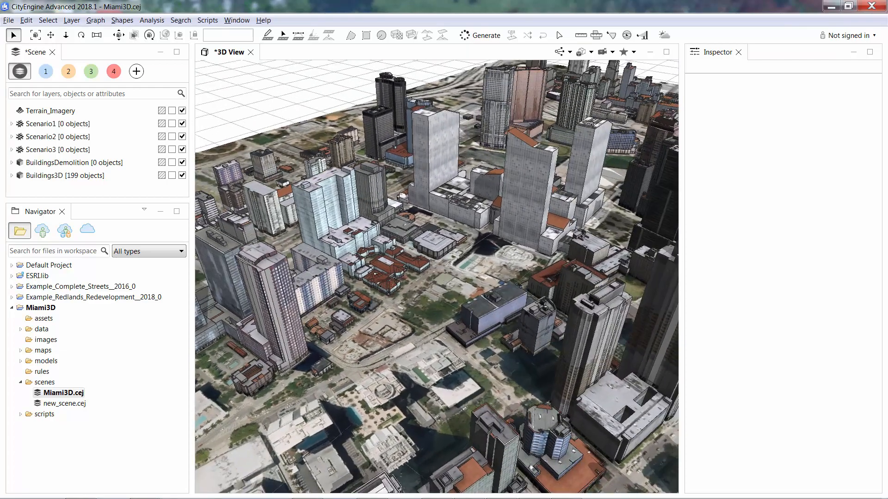
scroll(457, 286, "up", 10)
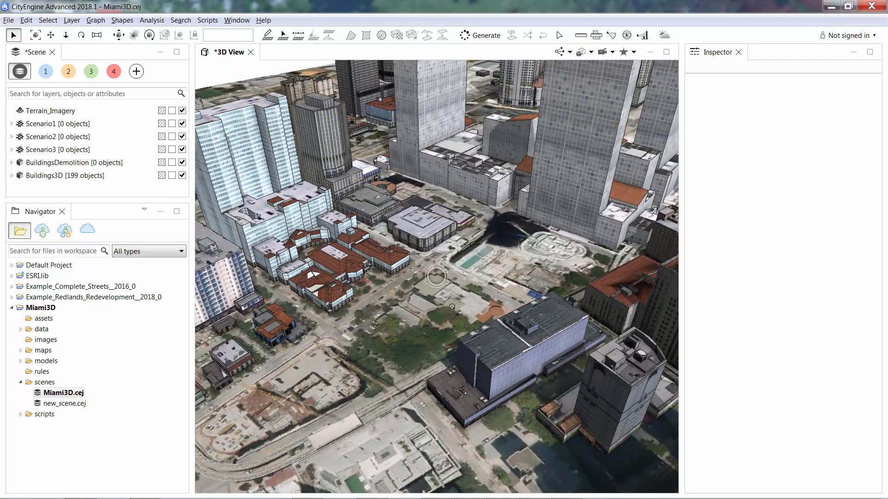
Compare the Demolition, Scenario 1, Scenario 2 and Scenario 3 versions of the Miami3D scene in the 3D view, ending on the default scenario
scroll(458, 325, "down", 5)
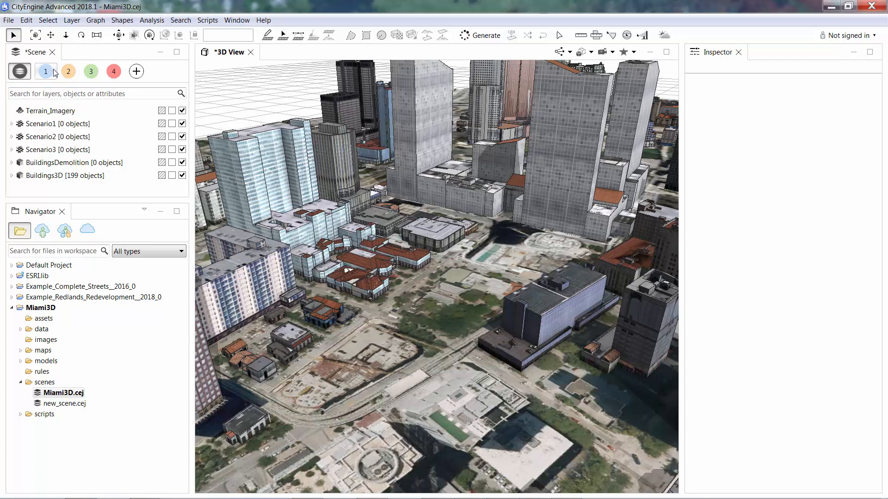
left_click(49, 75)
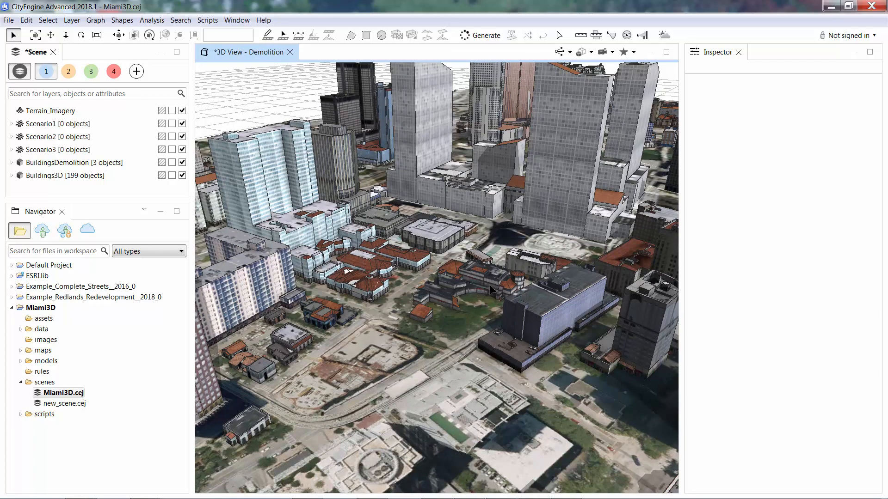
left_click(68, 74)
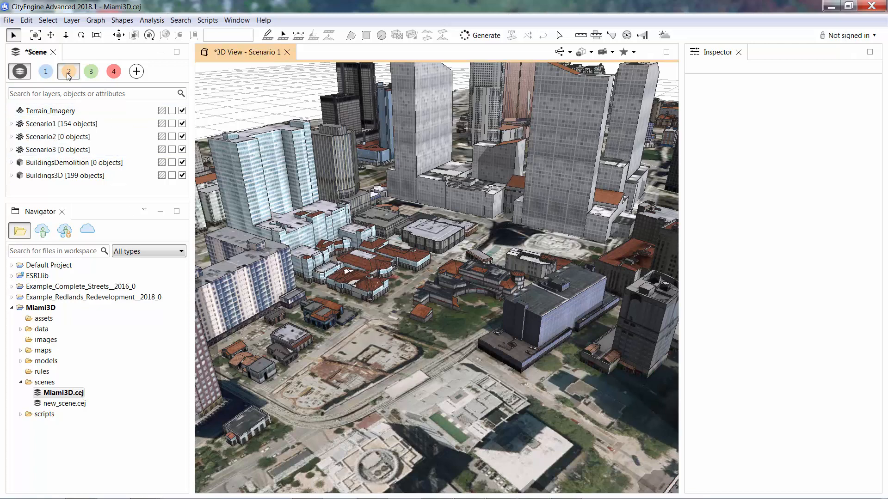
left_click(92, 74)
left_click(114, 73)
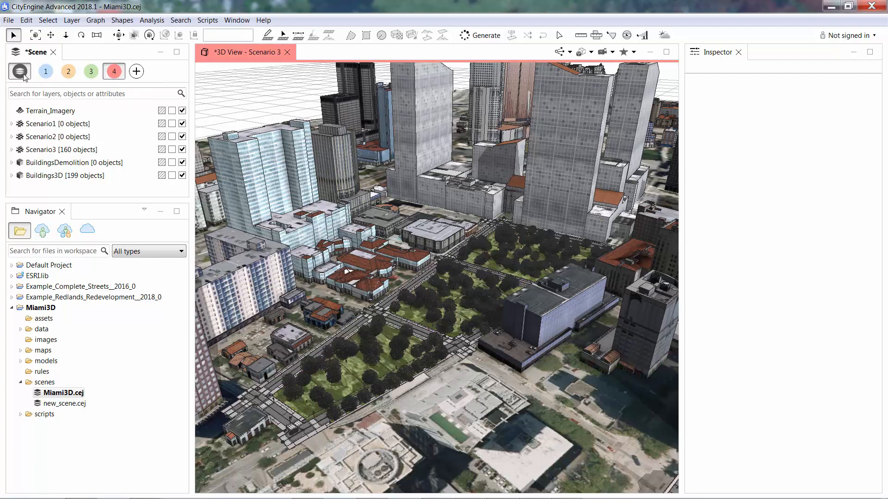
left_click(45, 74)
left_click(45, 74)
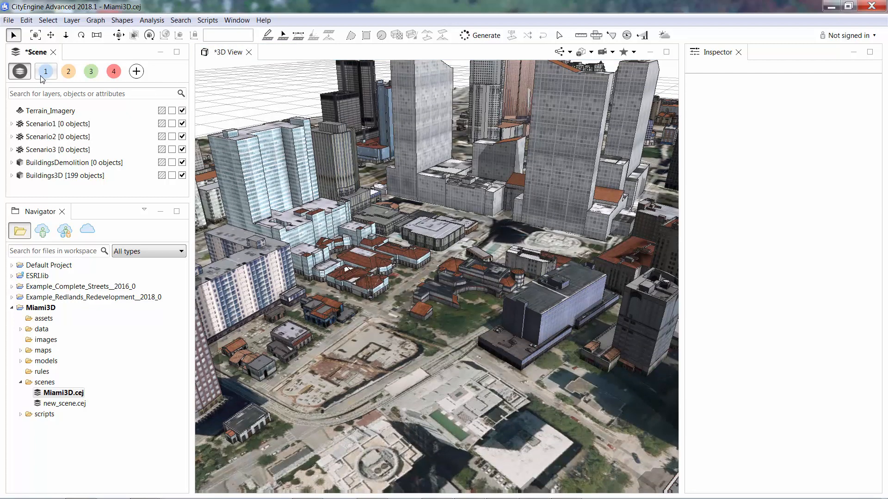
left_click(46, 73)
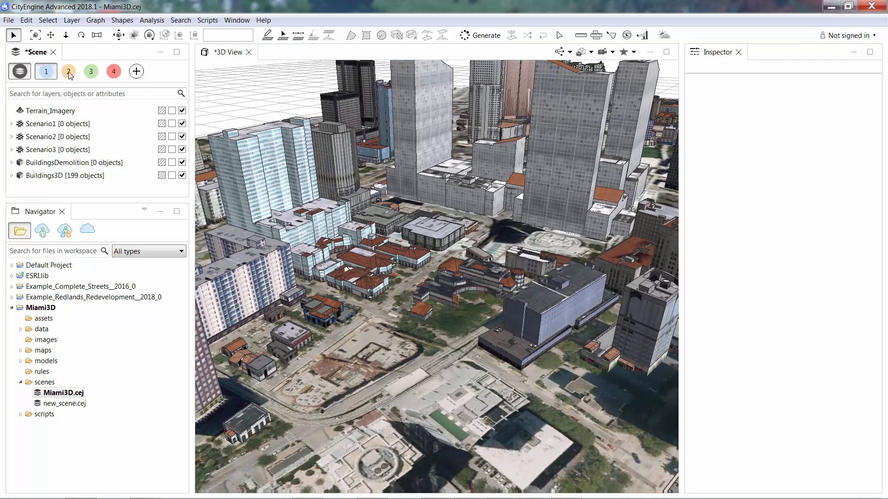
left_click(68, 71)
left_click(92, 73)
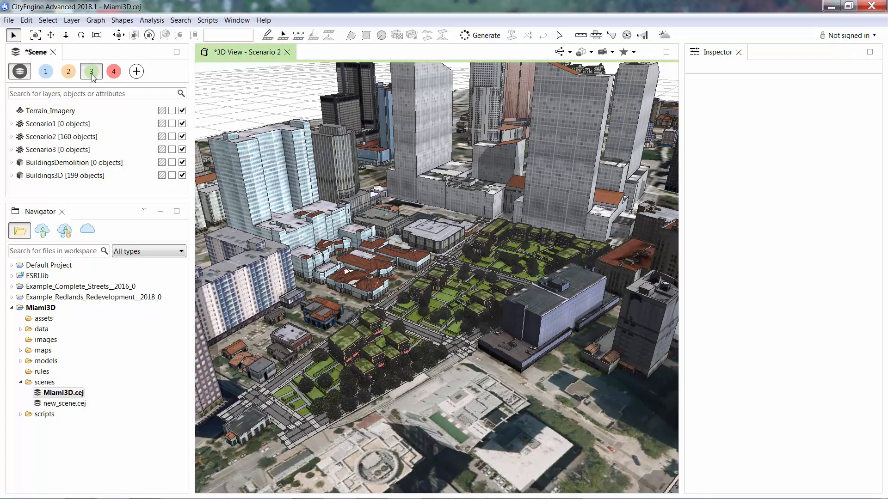
left_click(110, 74)
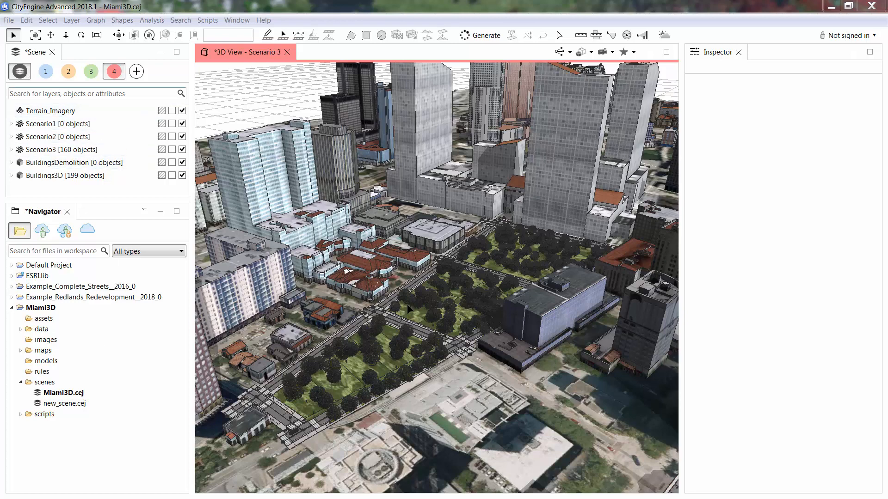
left_click(114, 71)
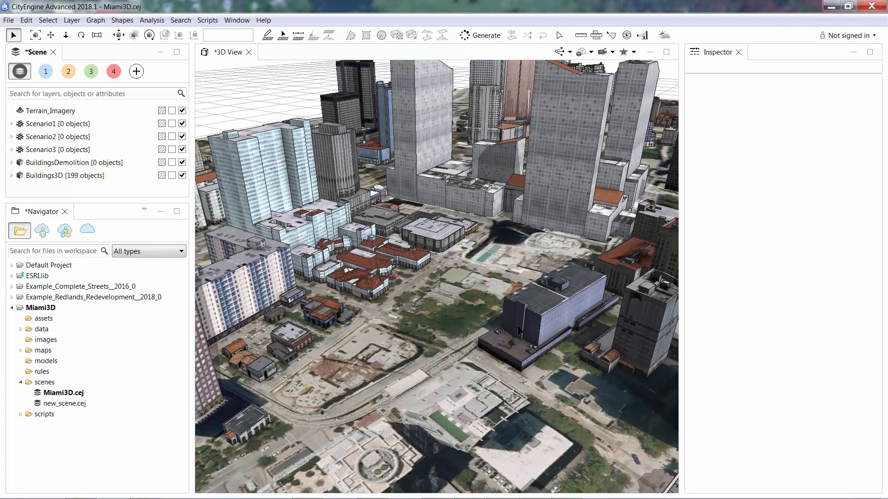
Select all buildings in the default scenario and create a folder named ExistingConditions inside the Miami3D project's models folder
left_click(401, 345)
key("ctrl+a")
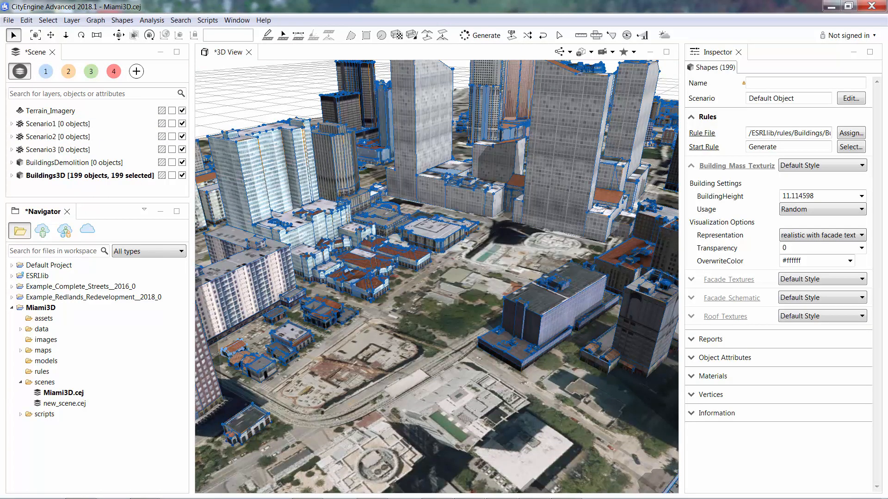
right_click(41, 361)
mouse_move(93, 221)
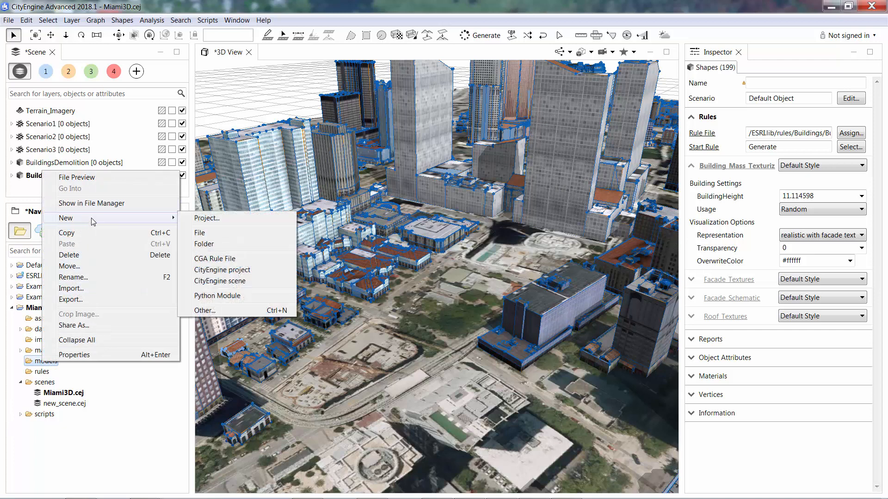
left_click(219, 246)
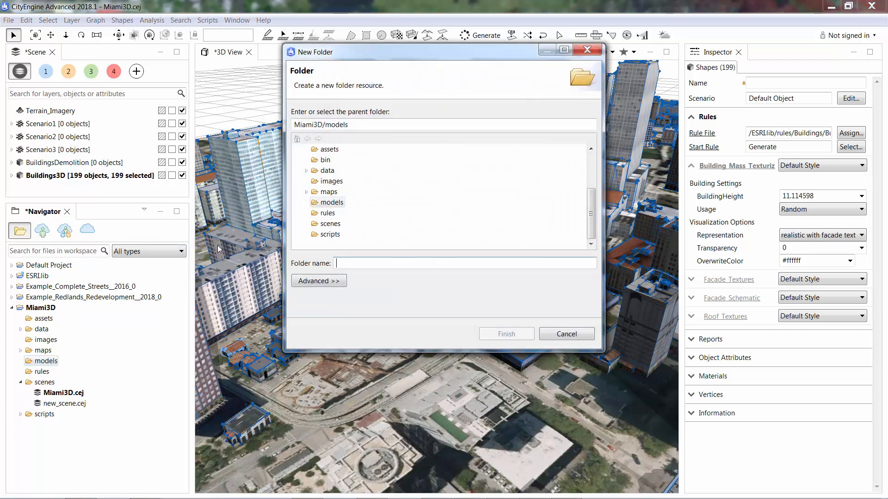
type("ExistingC")
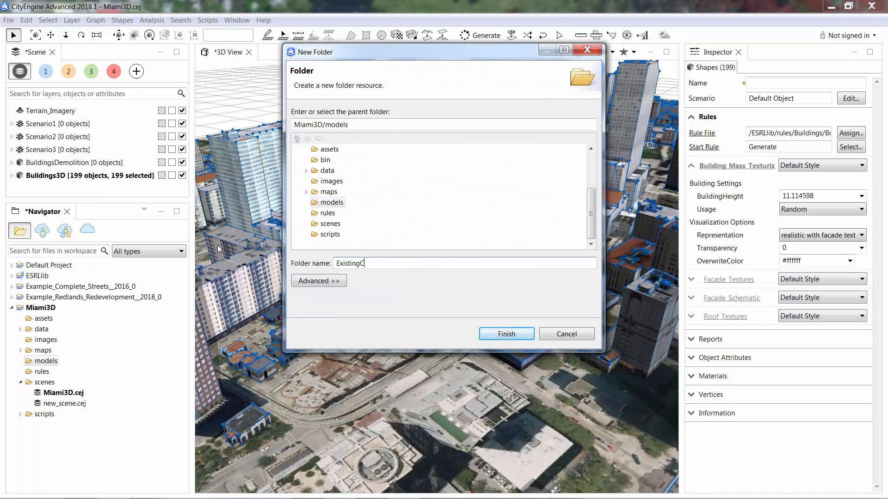
type("ondition")
key("Return")
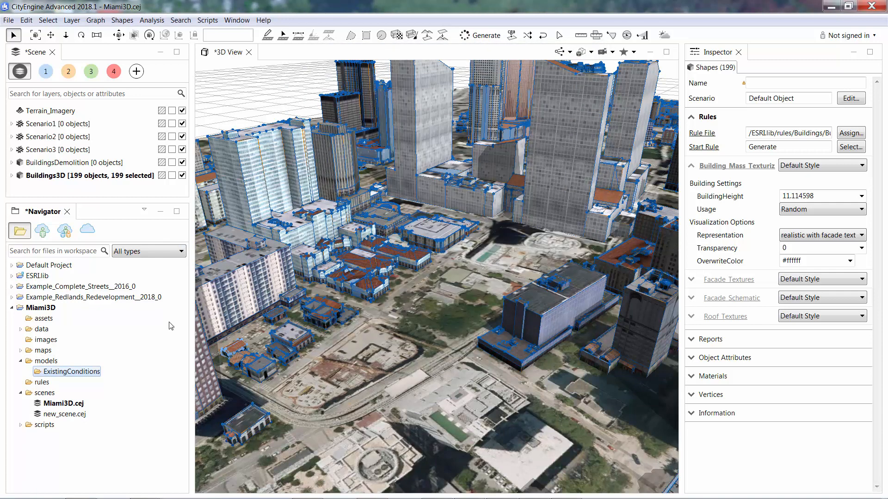
Create a folder named Demolition inside the Miami3D models folder
right_click(47, 370)
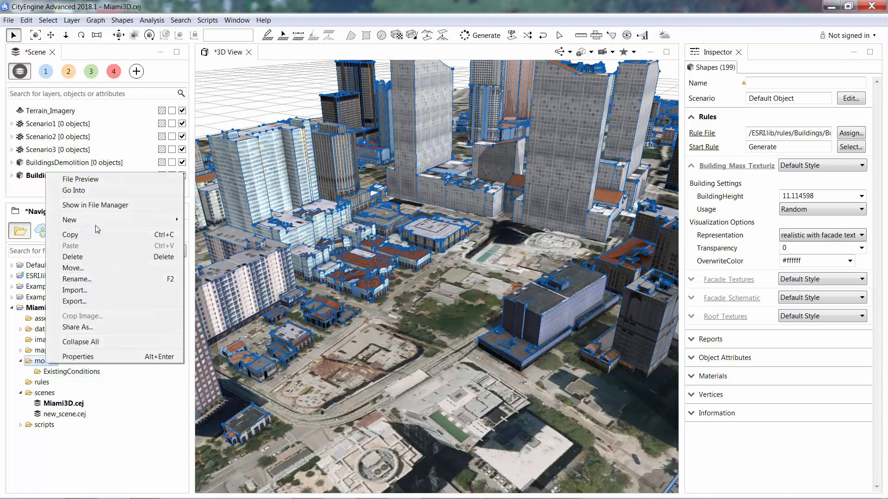
mouse_move(114, 221)
left_click(207, 246)
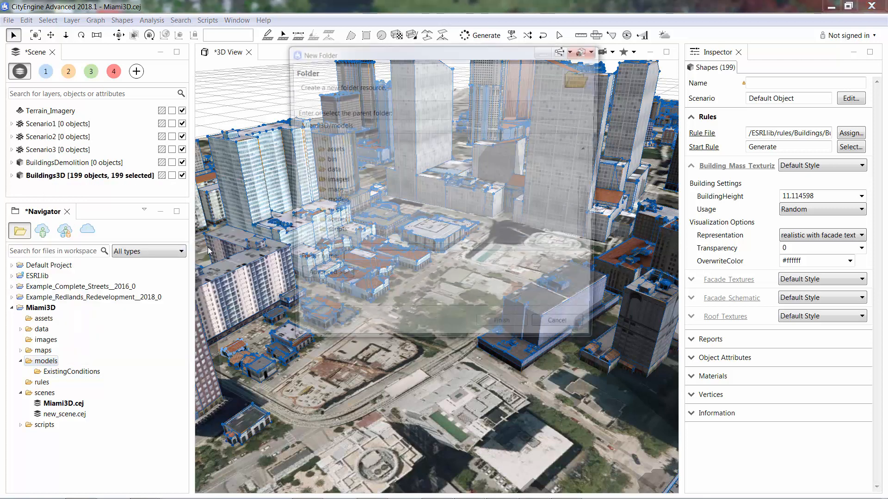
type("Demoli")
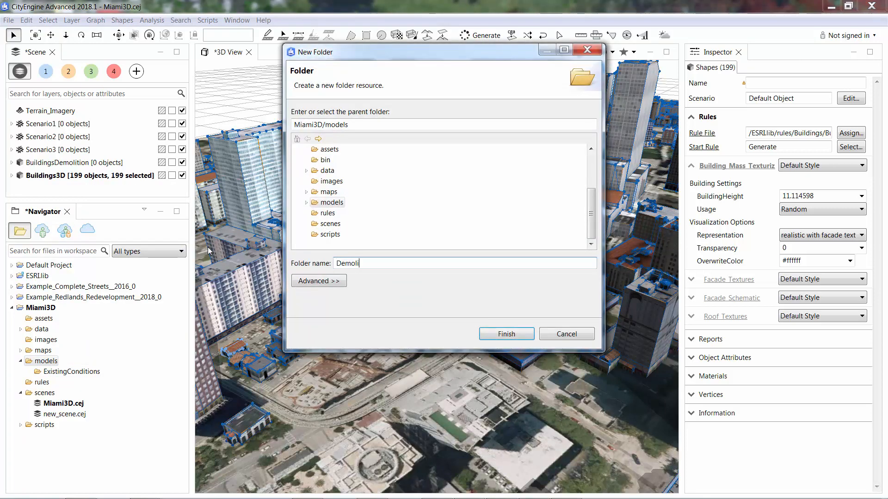
type("tion")
key("Return")
Create a folder named Scenario1 inside the Miami3D models folder
right_click(39, 363)
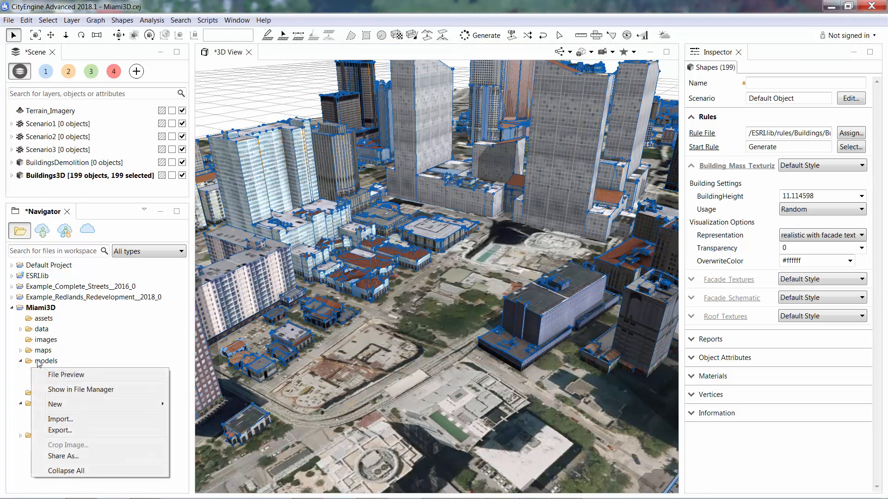
mouse_move(108, 218)
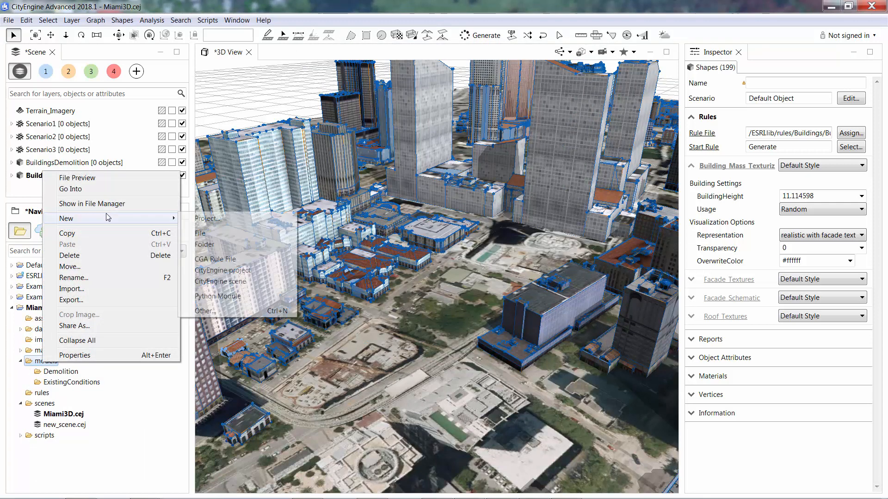
left_click(221, 243)
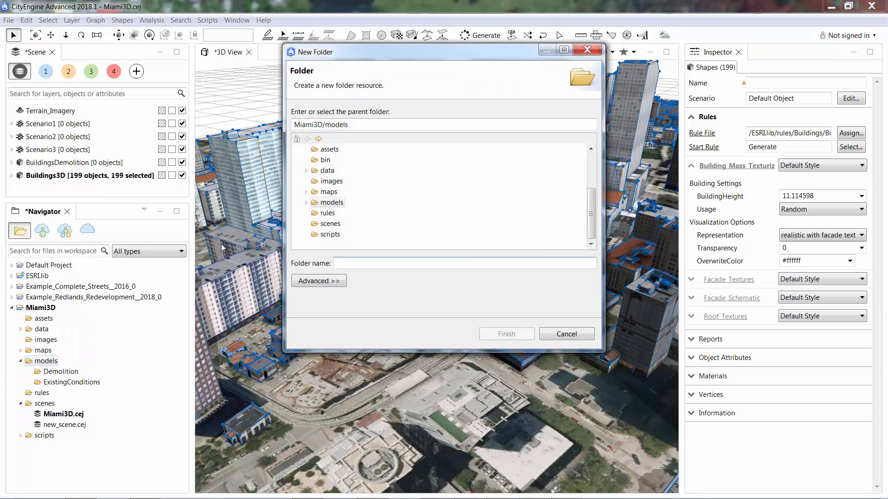
type("Sc")
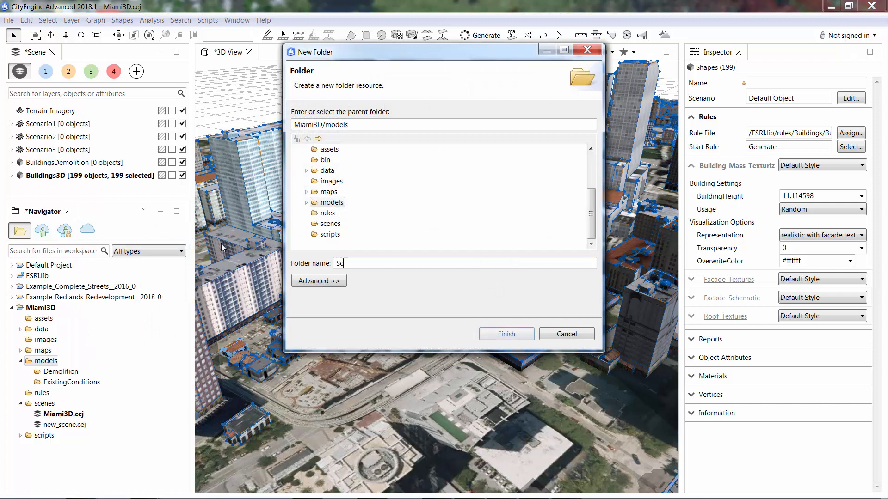
type("enario1")
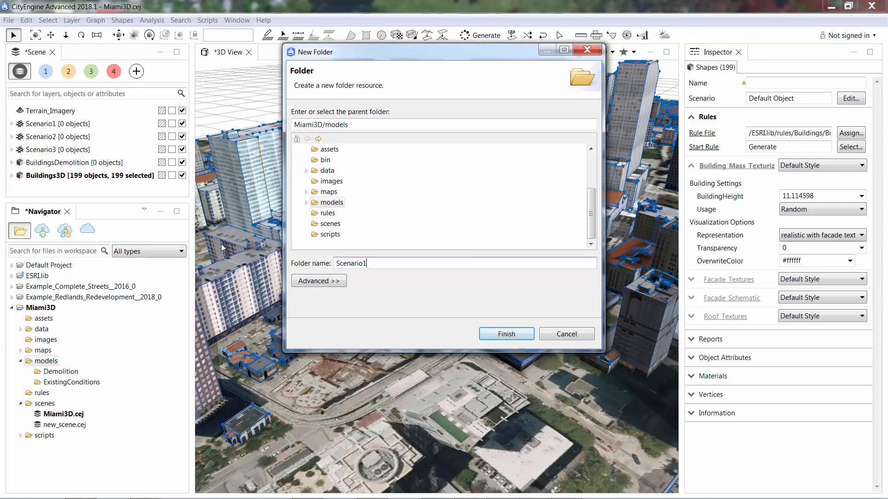
left_click(506, 334)
Copy the Scenario1 folder and paste it into the models folder under the name Scenario2
right_click(67, 393)
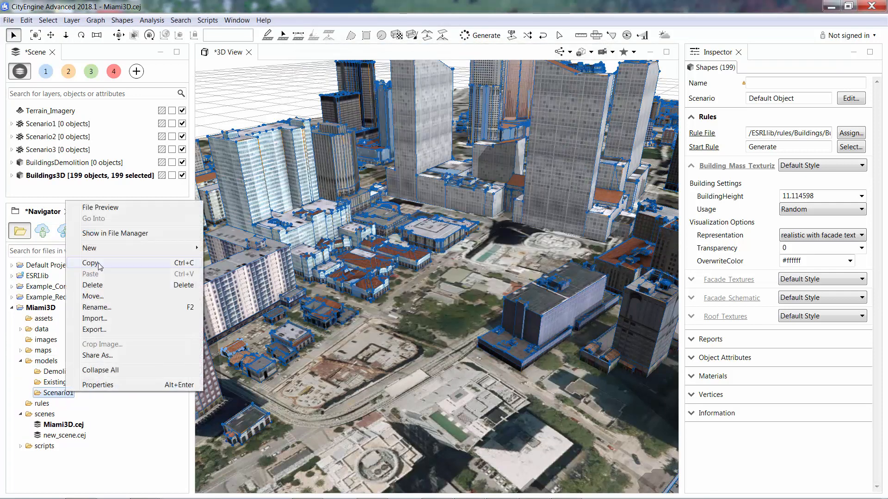
left_click(46, 362)
right_click(46, 361)
left_click(70, 241)
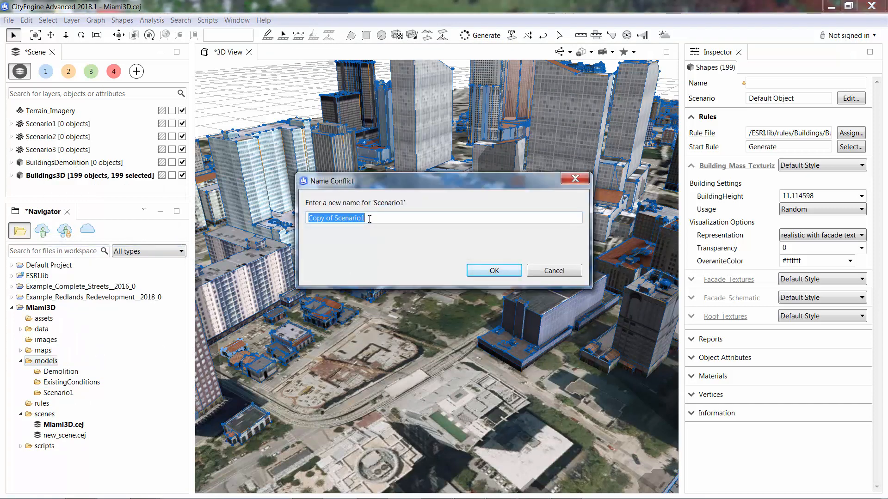
type("Scenari")
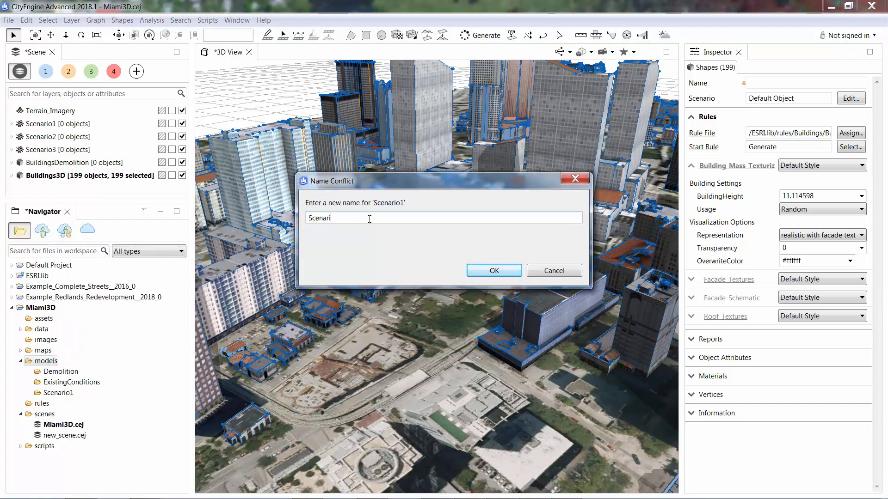
type("o2")
left_click(507, 272)
Paste the copied folder into the models folder once more, naming it Scenario3
right_click(38, 361)
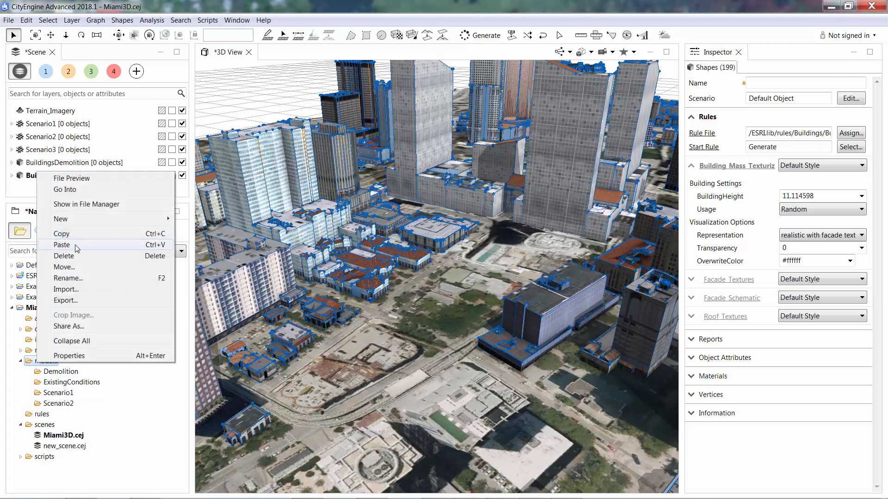
left_click(77, 245)
type("Scenar")
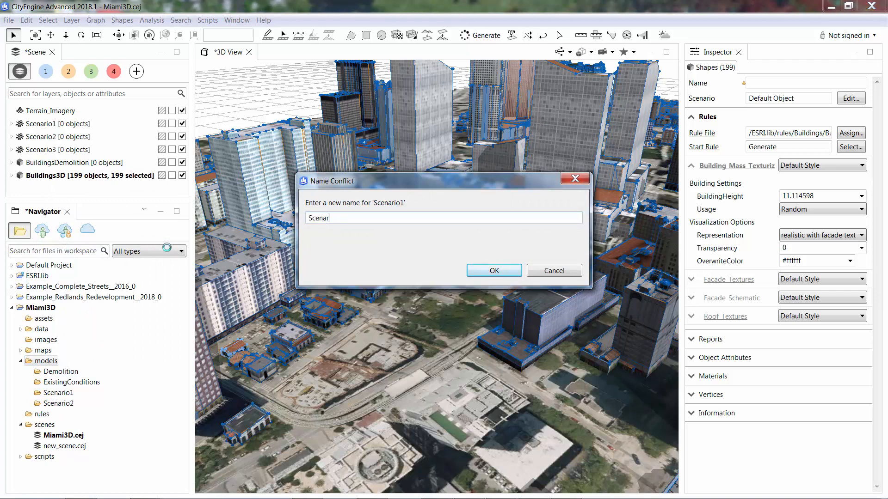
type("io3")
left_click(493, 271)
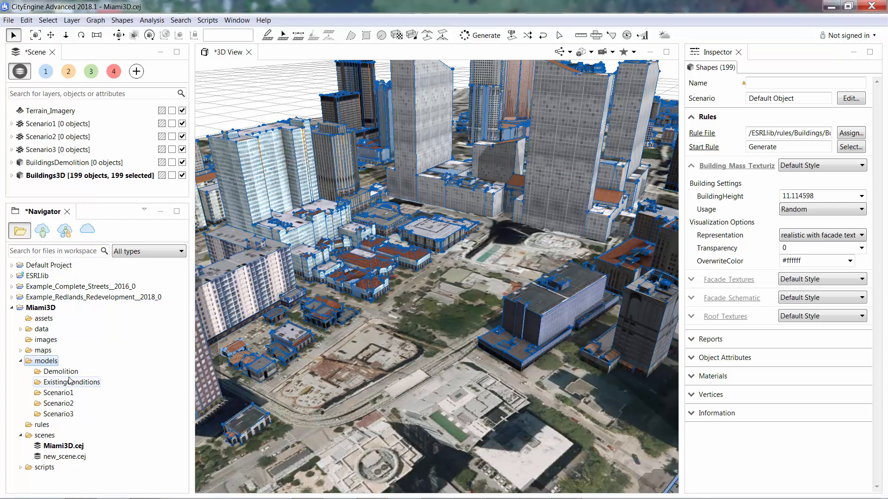
Adjust the 3D view over the downtown blocks and select all buildings of the default scenario
left_click(401, 361)
middle_click_drag(400, 361, 381, 296)
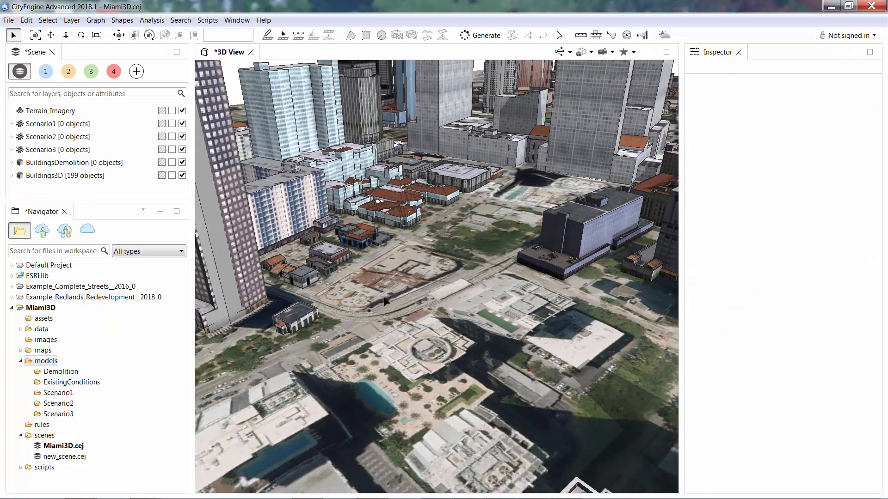
key("ctrl+a")
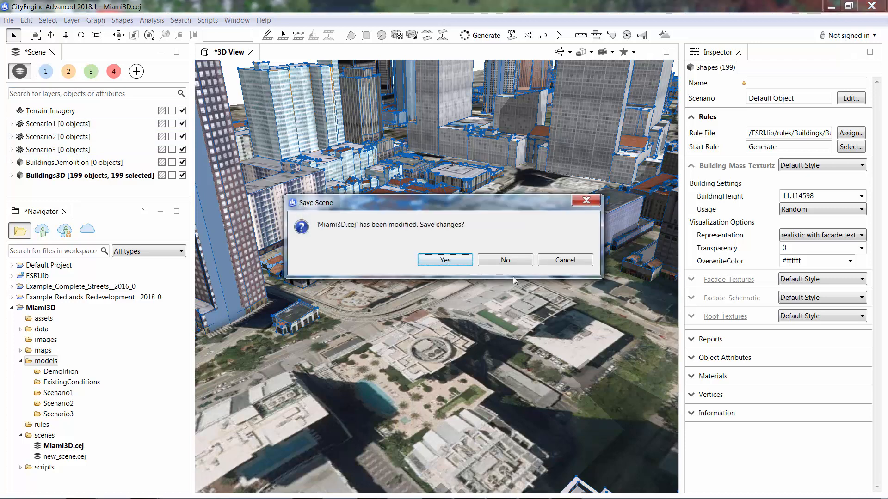
left_click(563, 260)
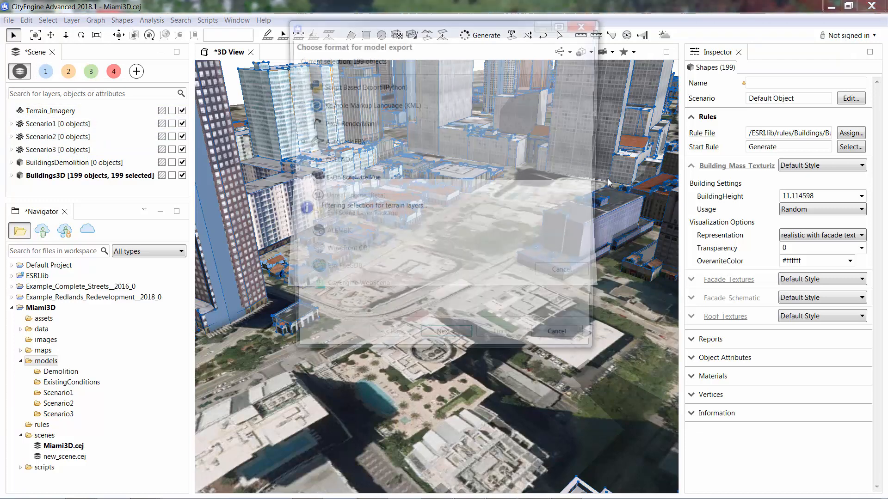
left_click(587, 23)
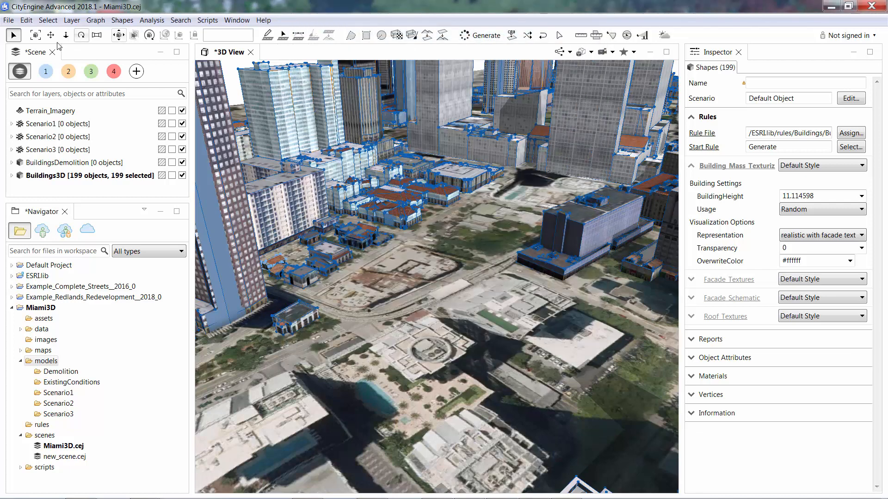
left_click(8, 20)
left_click(28, 144)
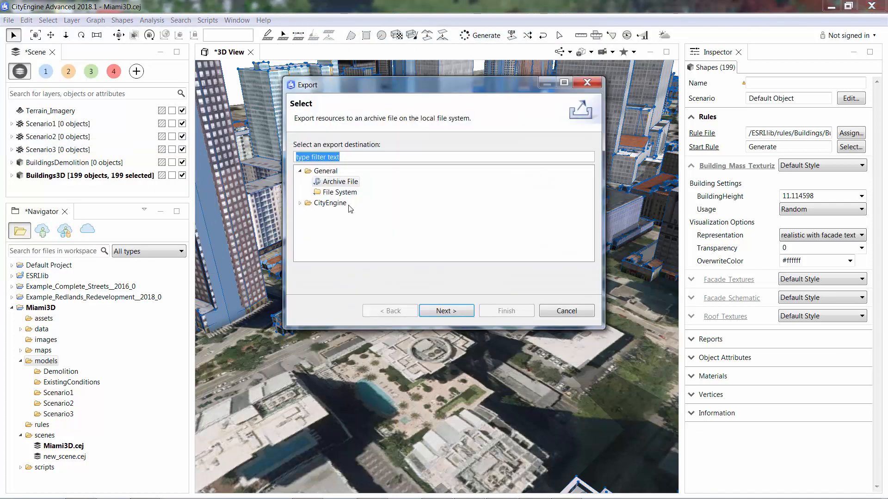
left_click(588, 82)
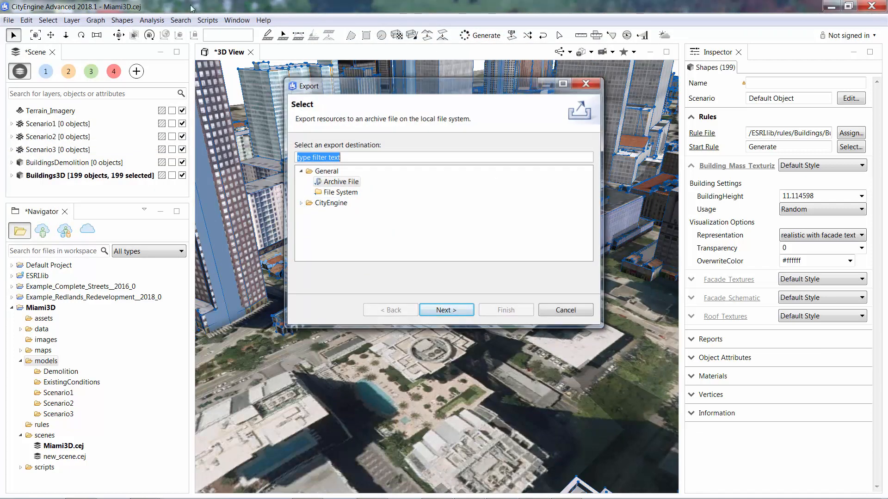
Start an Autodesk FBX model export of the selected buildings and set its output path to the ExistingConditions folder in Miami3D models
left_click(8, 20)
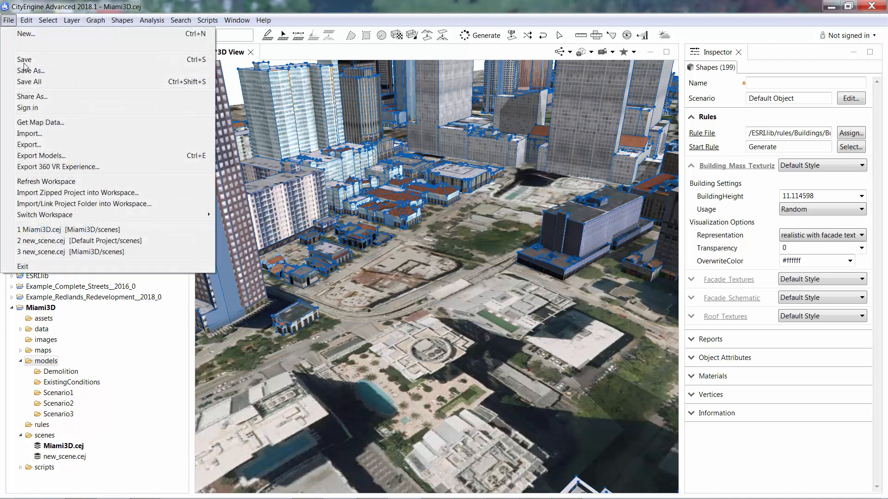
left_click(38, 155)
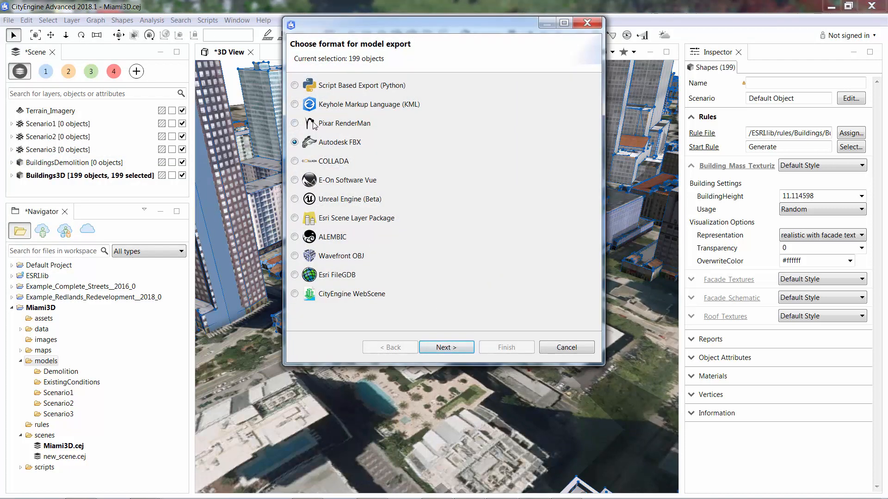
left_click(459, 348)
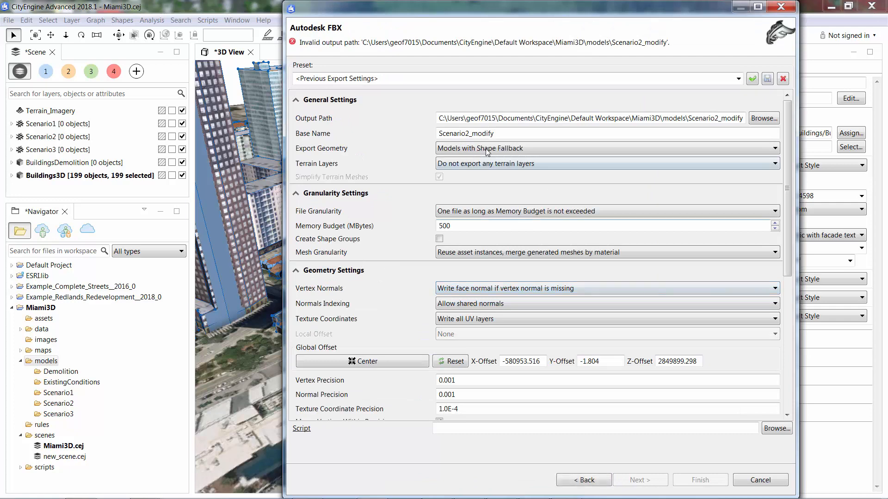
left_click(761, 119)
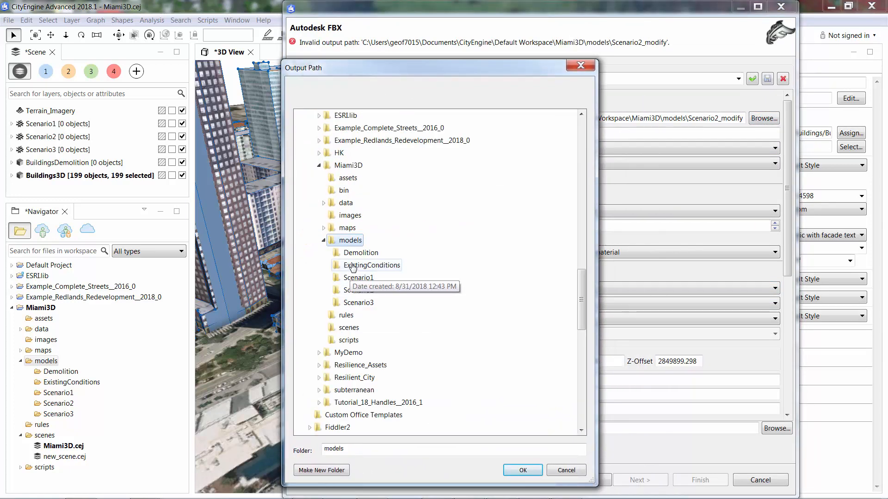
left_click(354, 267)
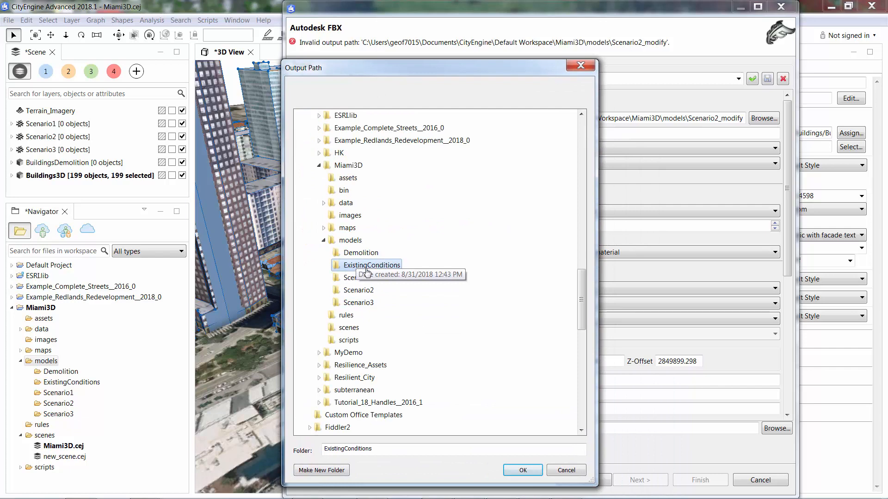
left_click(523, 470)
Set the FBX export's base name to ExistingConditions and center the global offset on the selected buildings
double_click(531, 134)
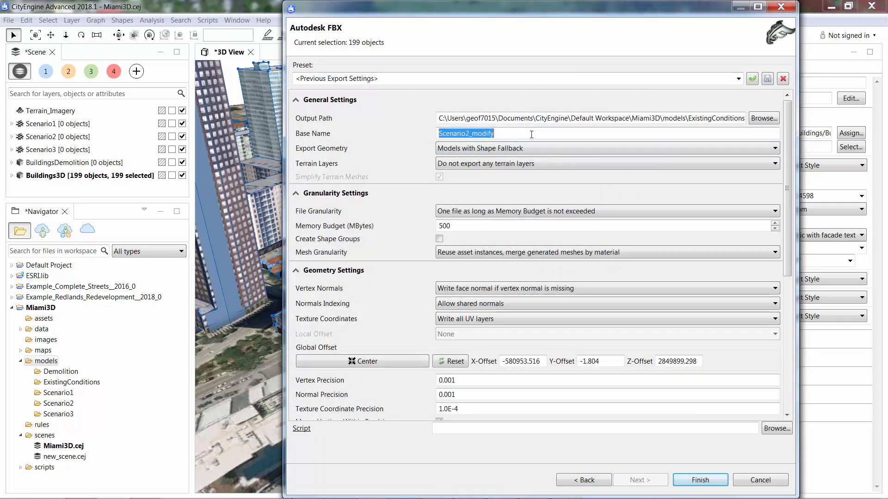
type("E")
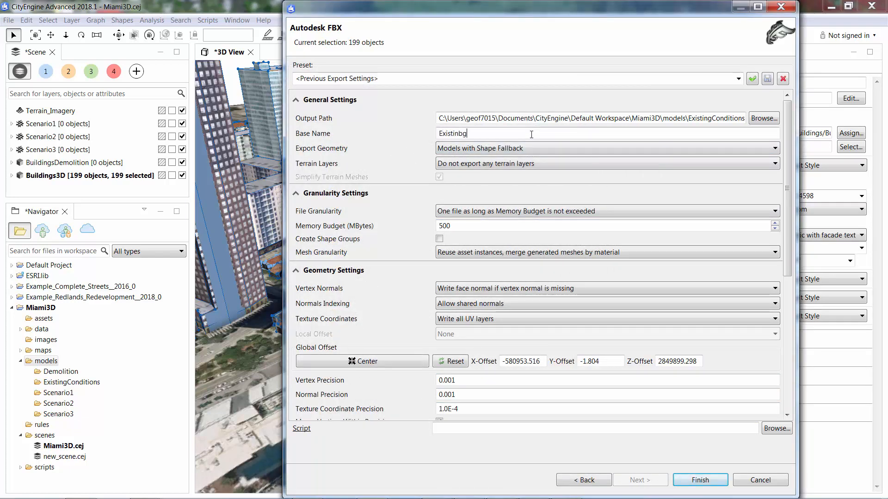
type("xistinbg")
key("BackSpace")
key("BackSpace")
key("BackSpace")
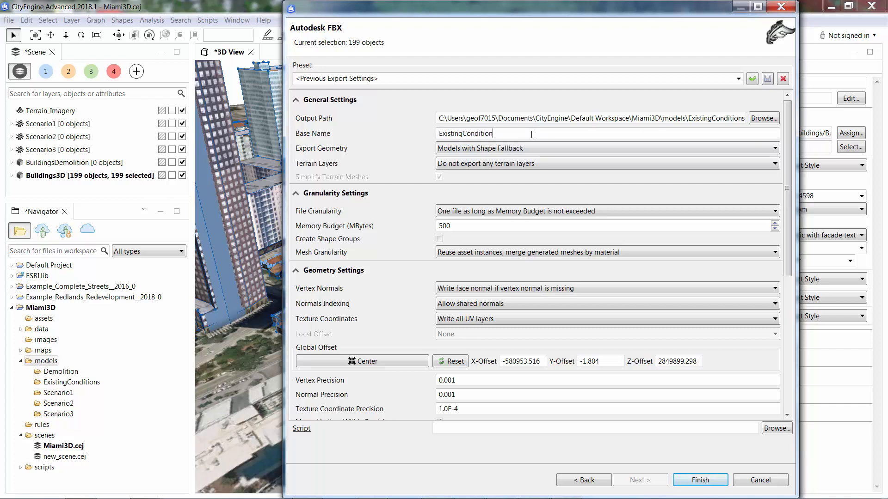
key("Tab")
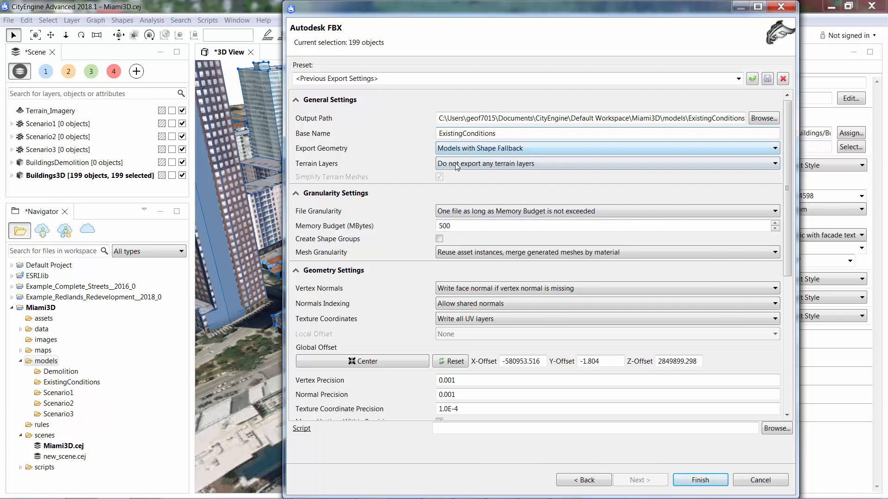
left_click(400, 362)
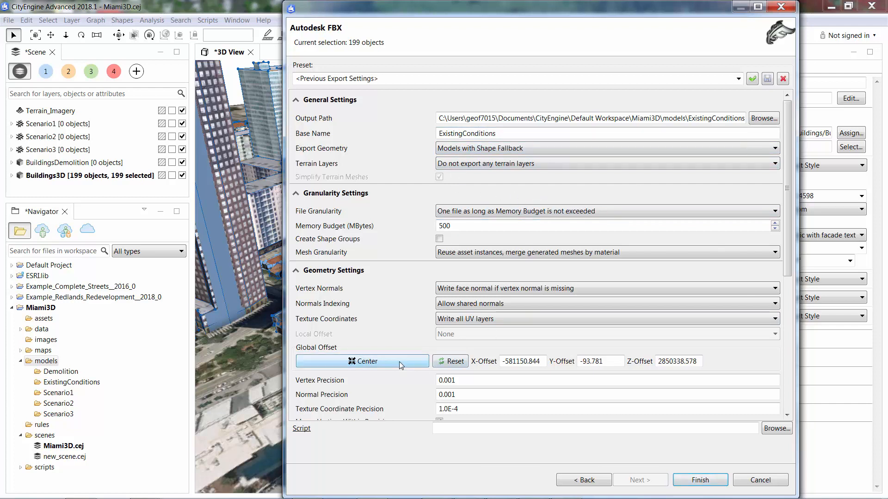
left_click(375, 367)
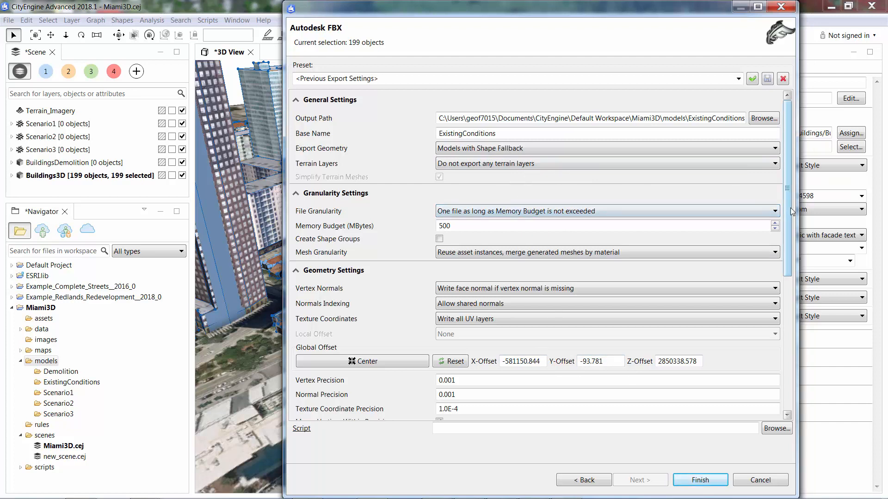
Set the export to include all visible terrain layers and run the existing conditions FBX export
left_click(527, 164)
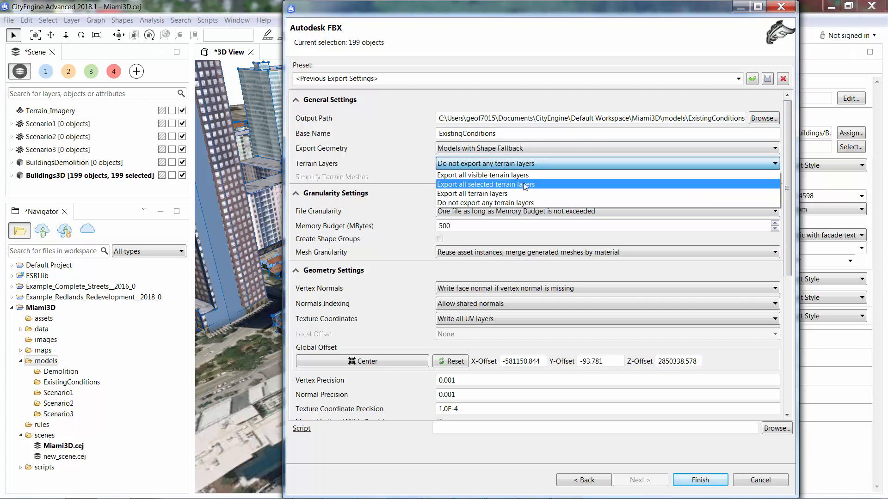
left_click(515, 175)
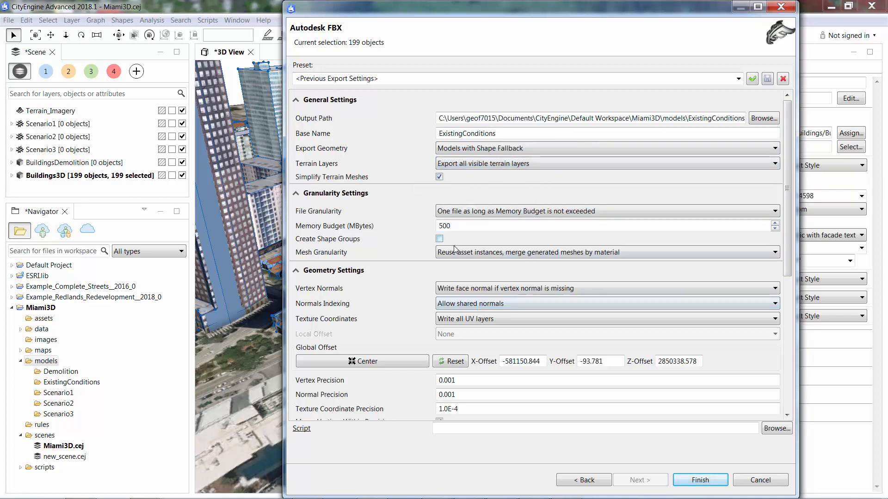
left_click_drag(788, 273, 791, 245)
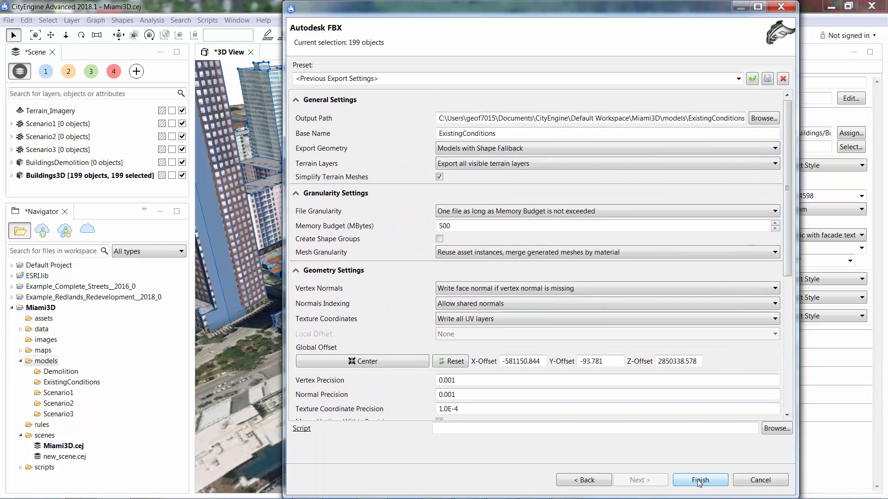
left_click(699, 481)
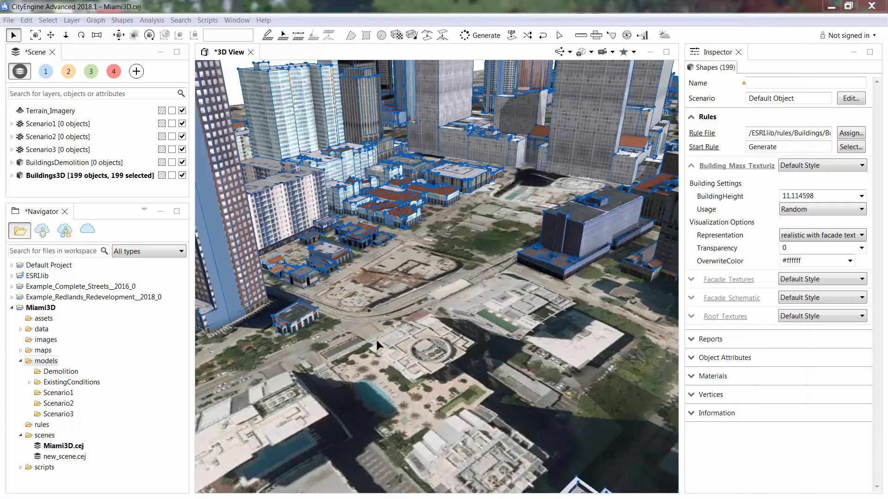
Switch to the Demolition scenario without the default scenario objects and select all of its buildings
left_click(375, 338)
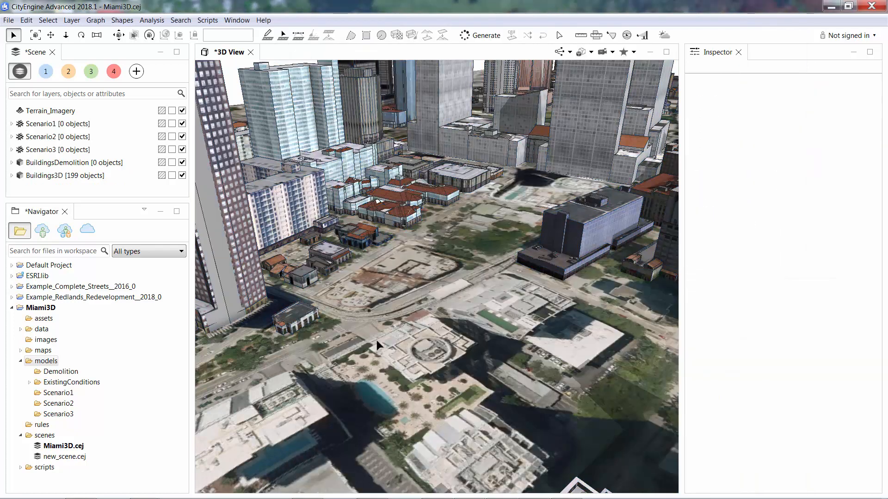
left_click(44, 74)
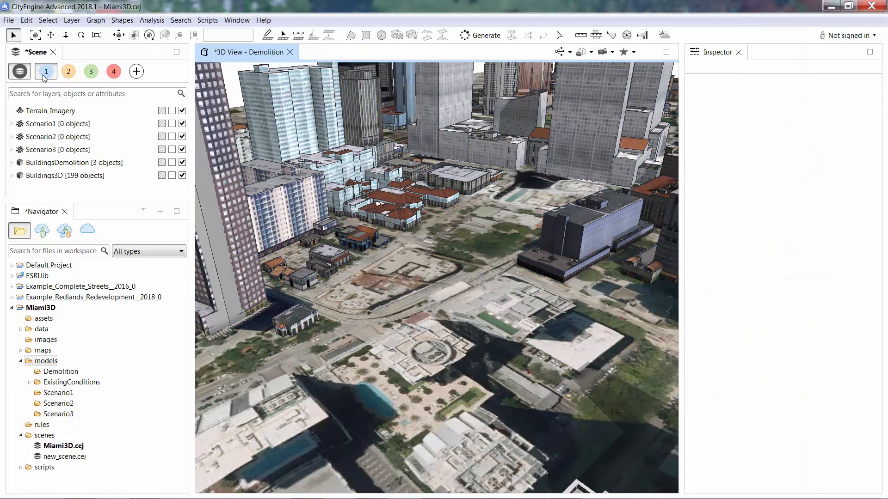
left_click(20, 73)
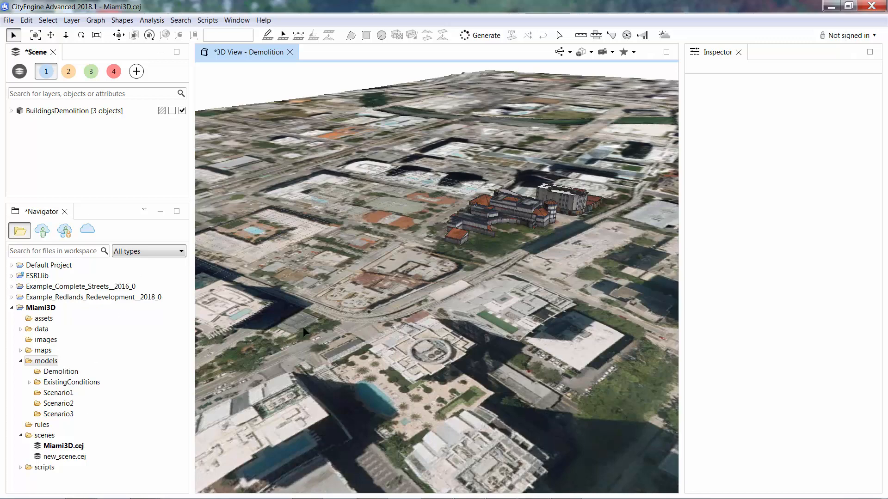
left_click(331, 343)
key("ctrl+a")
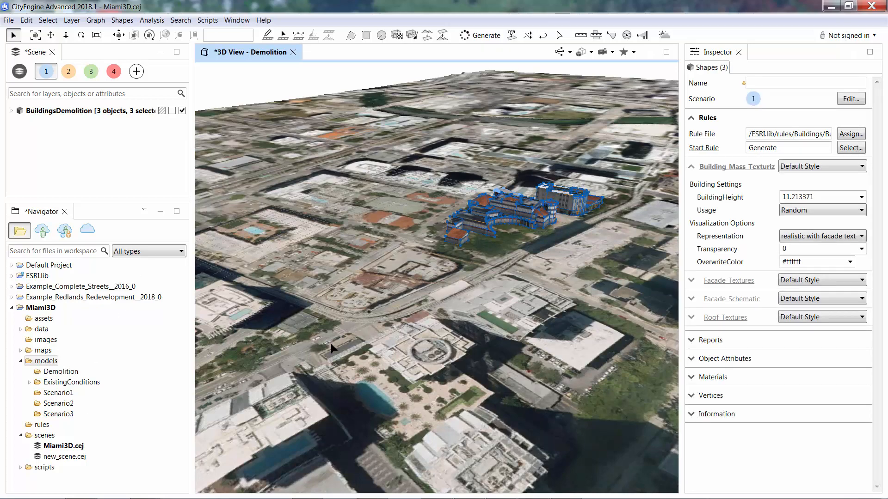
Start an Autodesk FBX model export of the demolition buildings and set it not to export any terrain layers
key("ctrl+e")
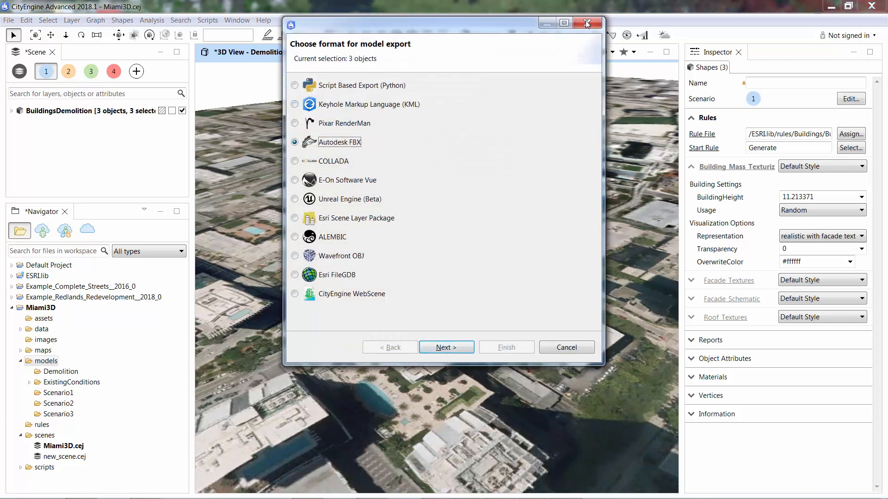
left_click(587, 24)
left_click(8, 19)
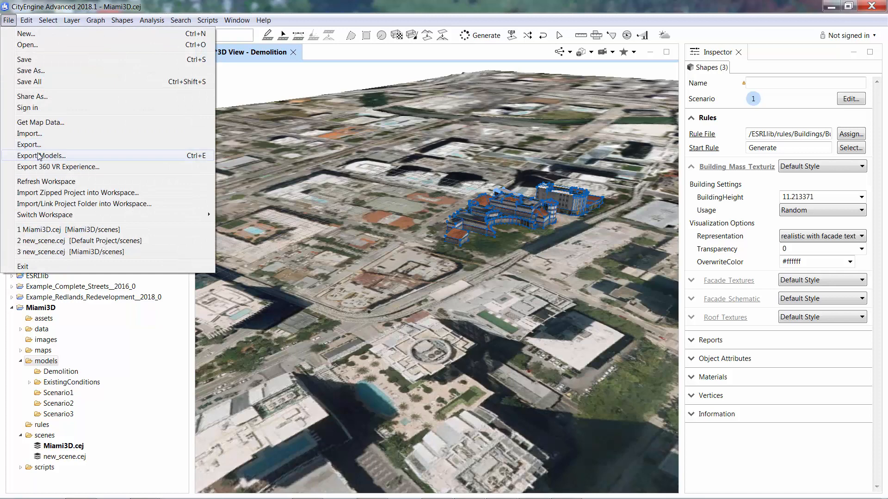
left_click(40, 157)
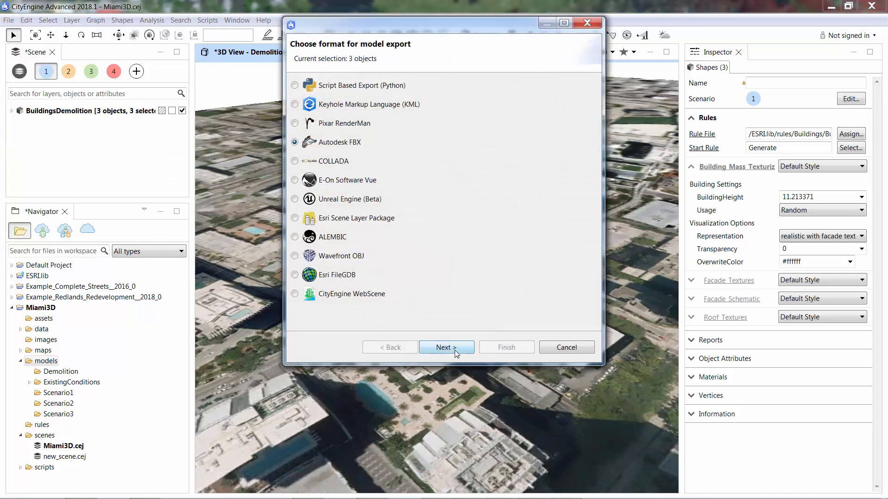
left_click(454, 351)
left_click(475, 167)
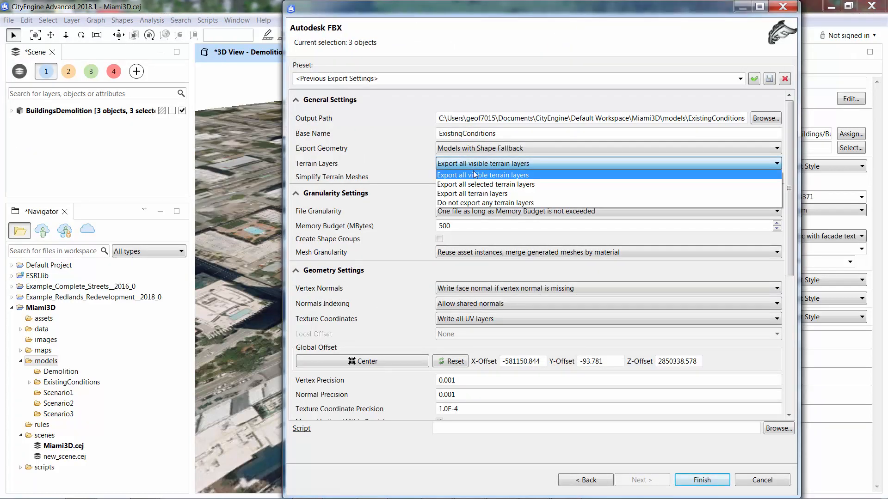
left_click(478, 202)
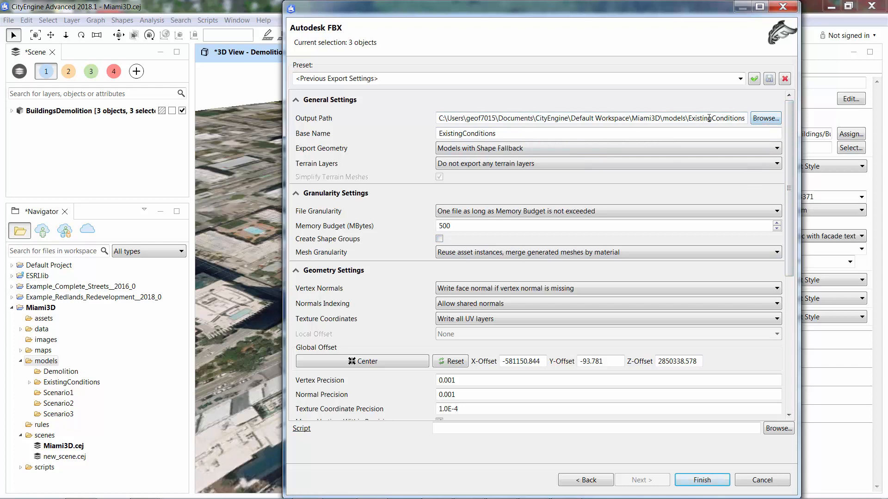
Change the export's output path so it ends in the Demolition folder inside the Miami3D models folder
left_click_drag(703, 119, 745, 119)
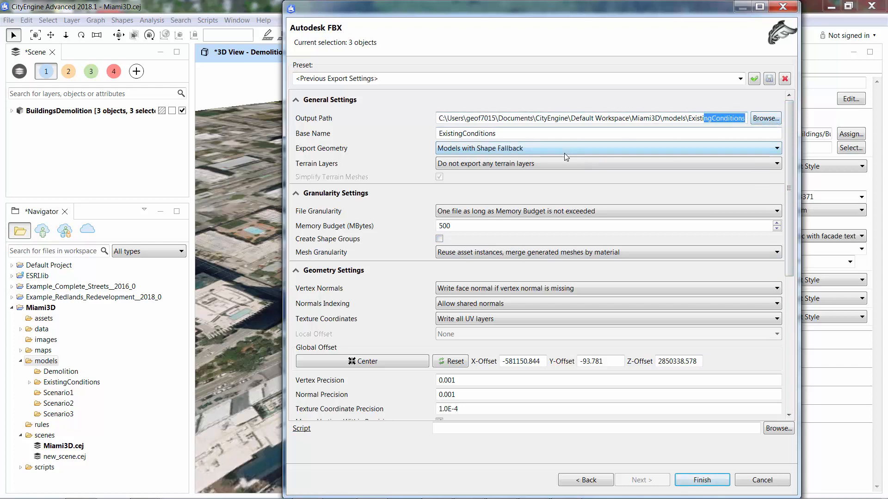
key("BackSpace")
key("BackSpace")
key("BackSpace")
key("BackSpace")
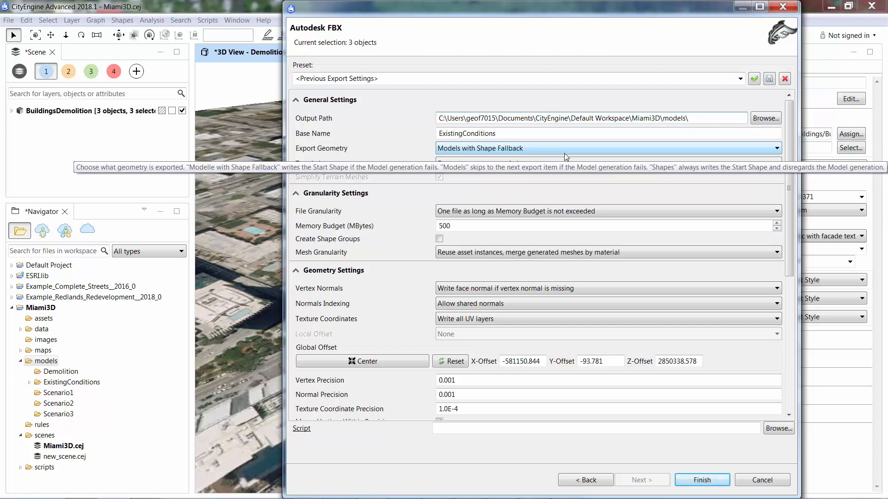
type("Demolition")
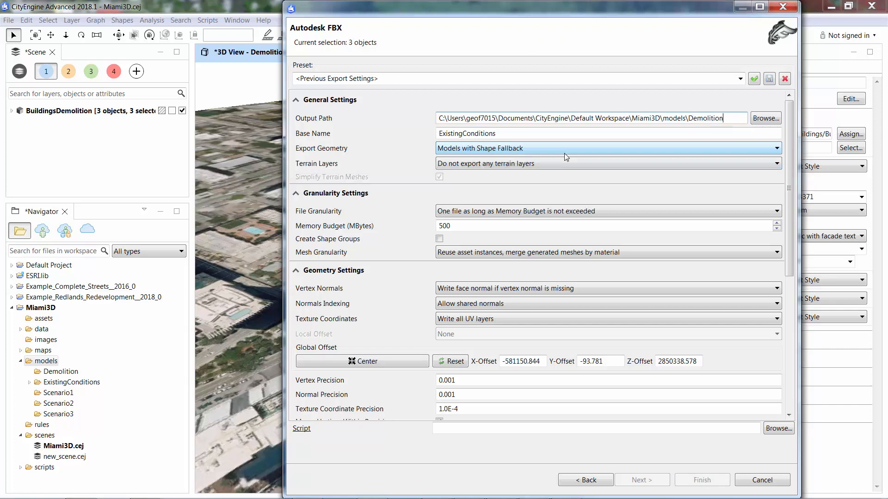
Set the export's base name to Demolition and run the FBX export
left_click_drag(516, 135, 404, 136)
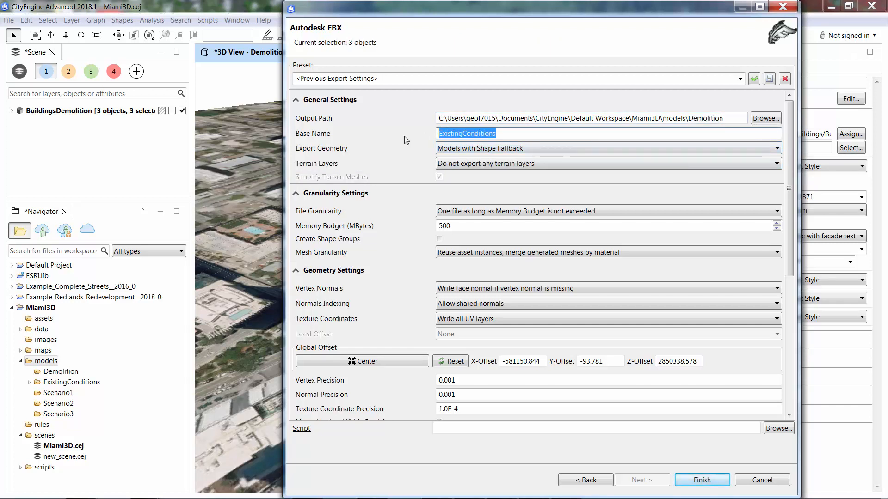
type("Demolition")
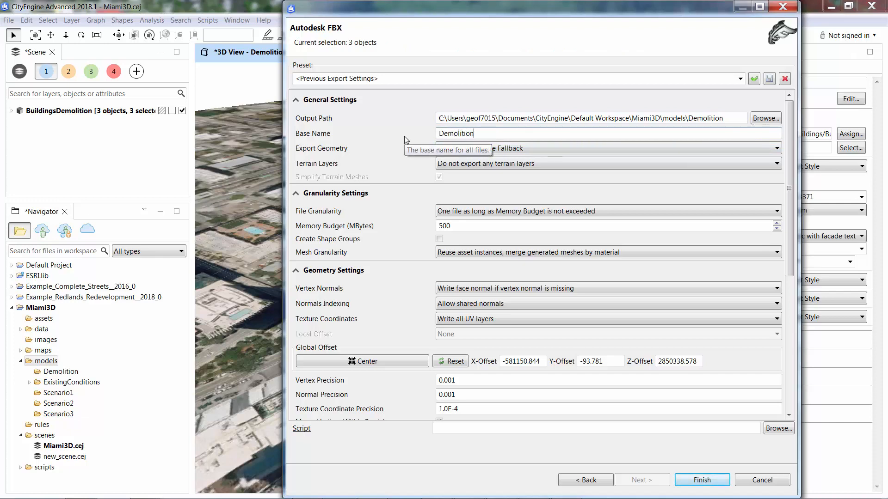
left_click(707, 481)
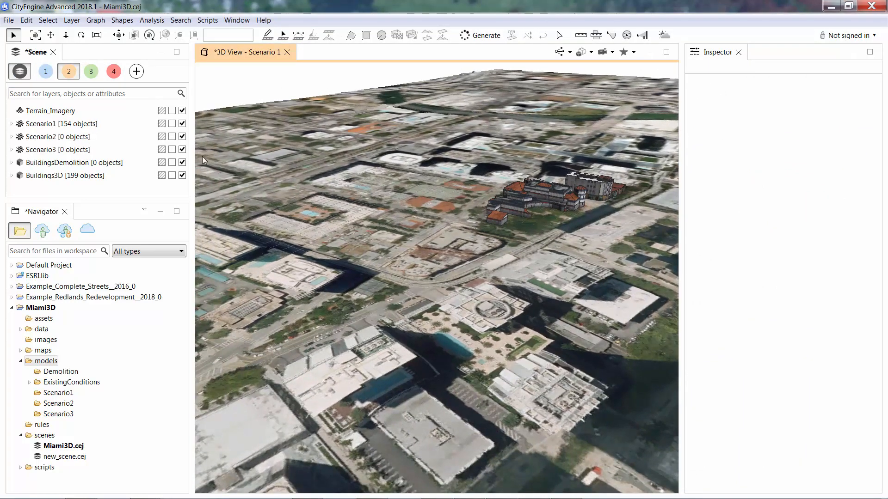
Show the Scenario 1 objects without the default scenario objects and select all of them in the 3D view
left_click(469, 290)
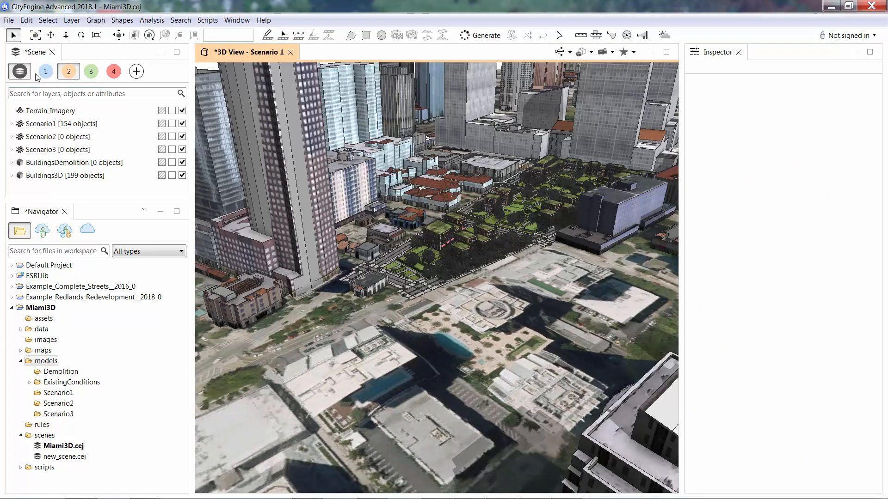
left_click(20, 72)
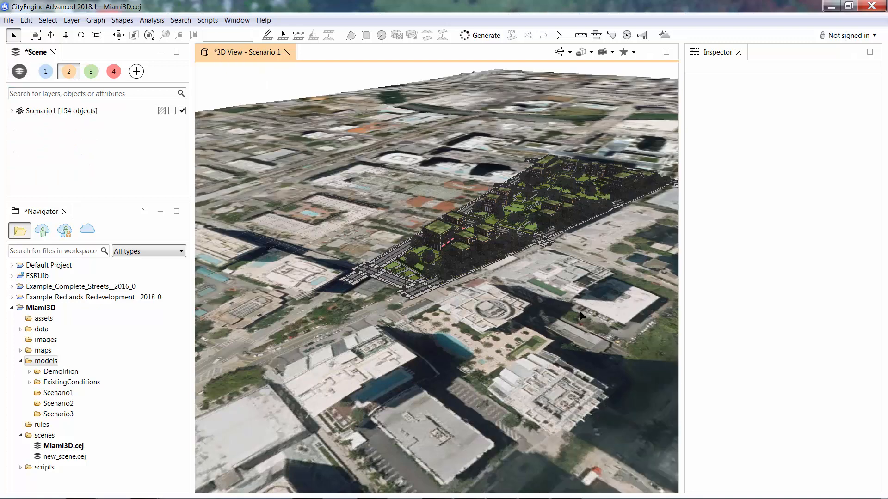
left_click_drag(293, 129, 619, 345)
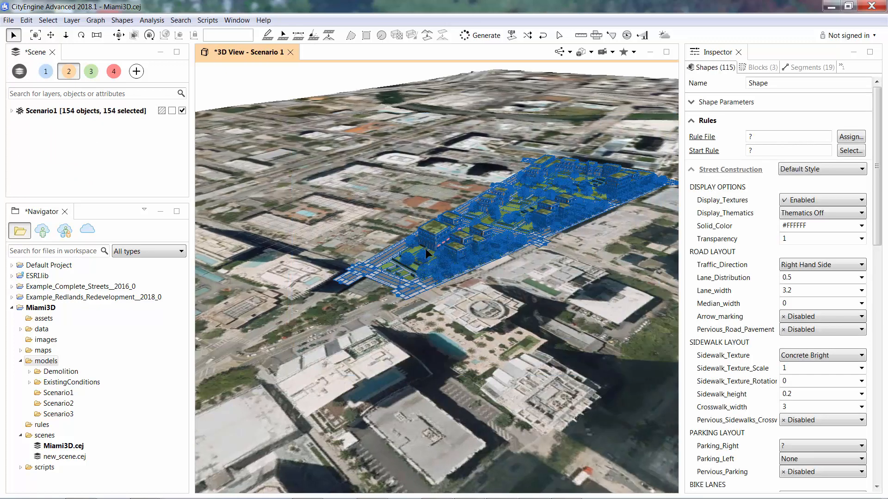
Start an Autodesk FBX export of the selected Scenario 1 objects and point its output path to the Scenario1 models folder
key("ctrl+e")
left_click(454, 347)
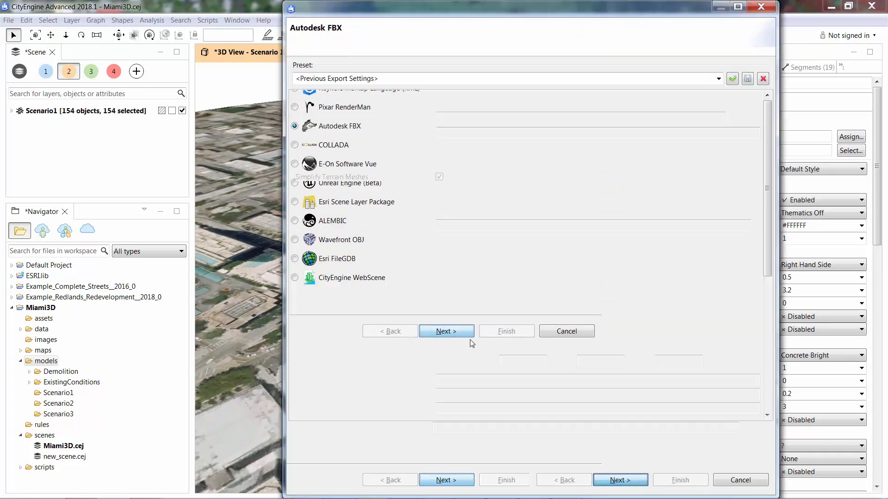
double_click(693, 120)
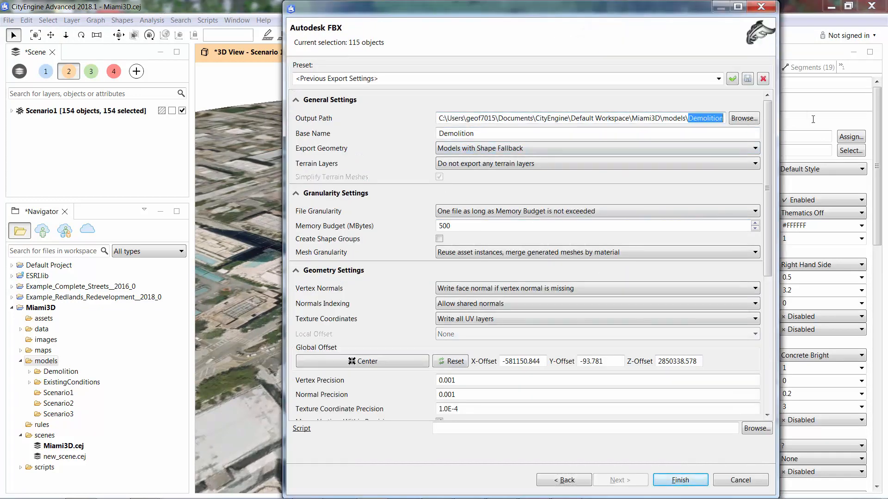
type("Scenario")
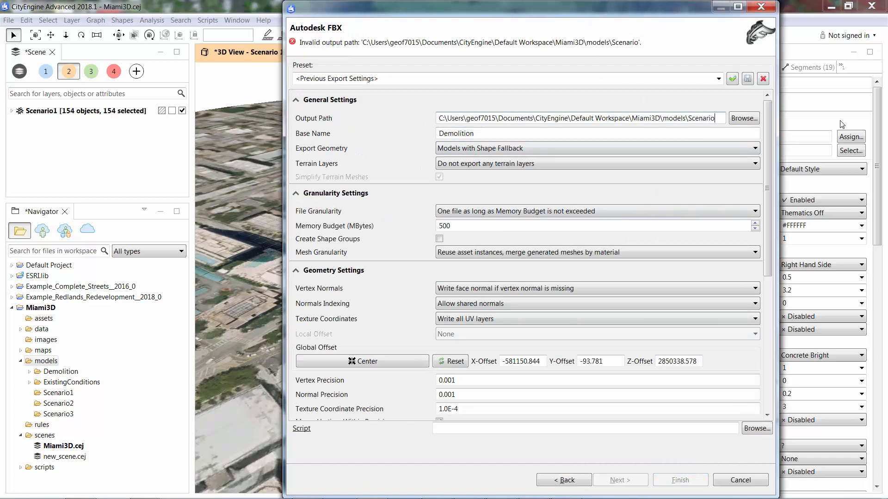
type("1")
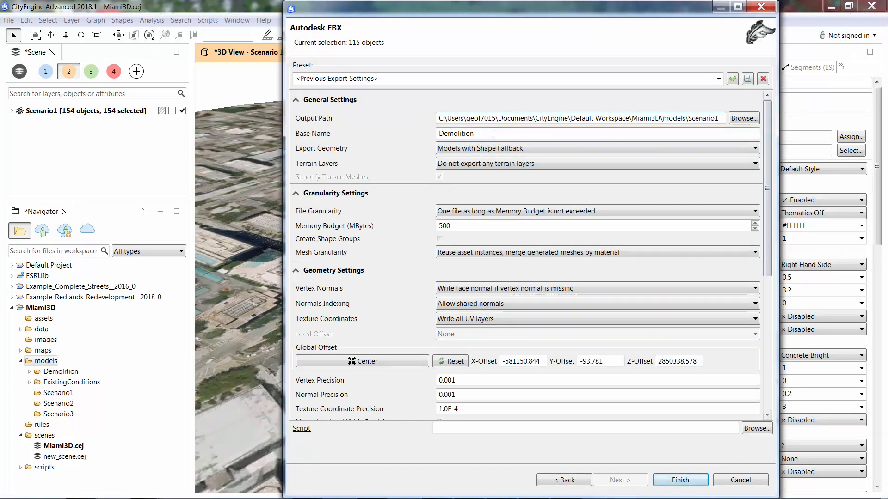
Set the export's base name to Scenario1 and run the FBX export
left_click_drag(491, 134, 404, 132)
type("Scenario")
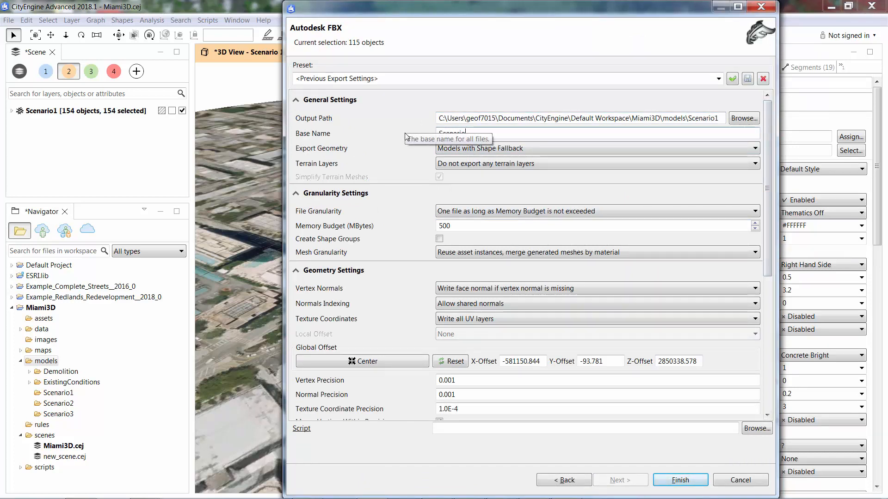
type("1")
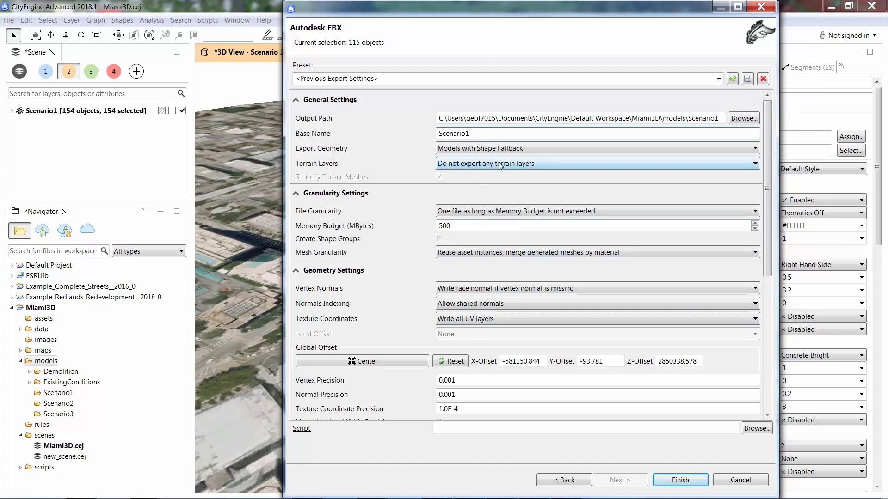
left_click(680, 481)
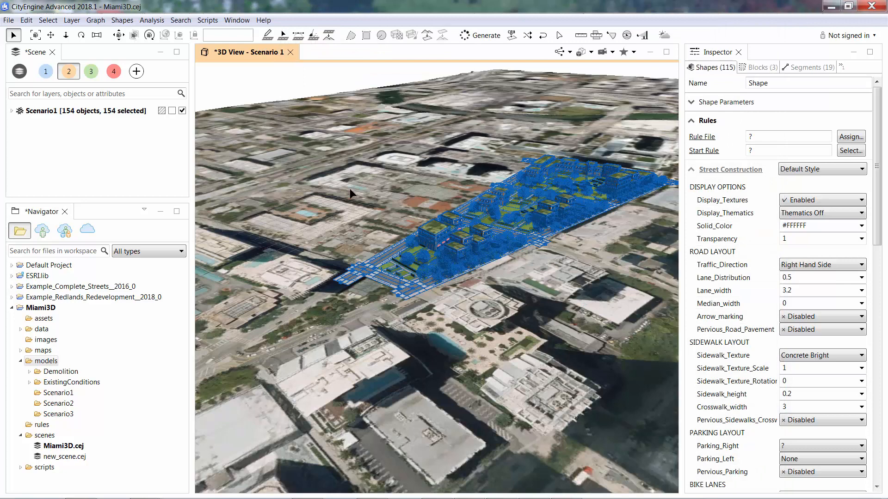
Clear the selection, show the Scenario 2 objects without the default scenario objects and select all of them in the 3D view
left_click(352, 193)
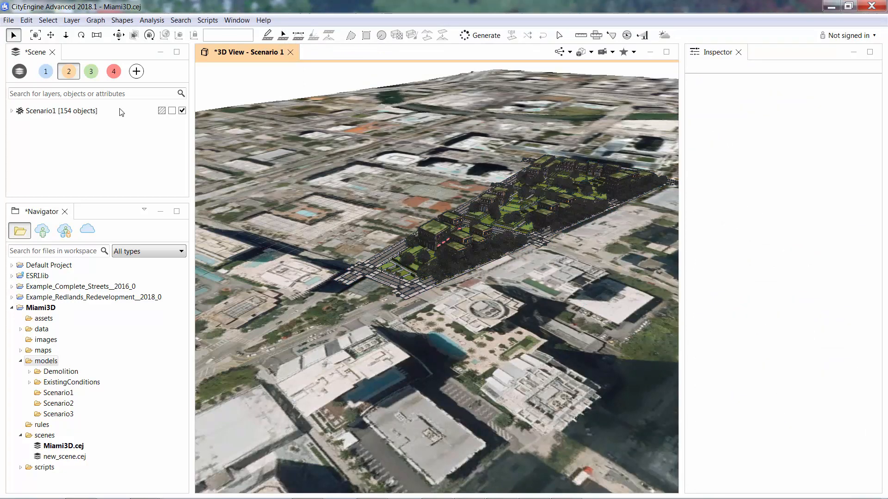
left_click(92, 73)
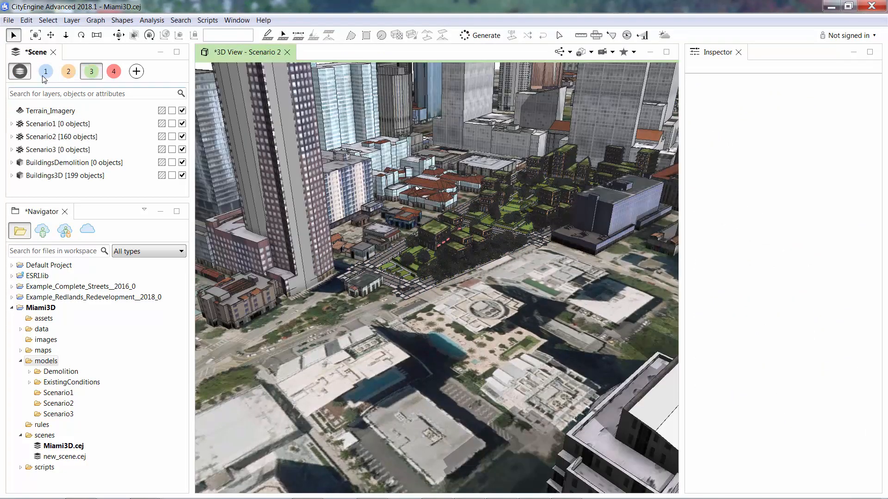
left_click_drag(240, 84, 676, 362)
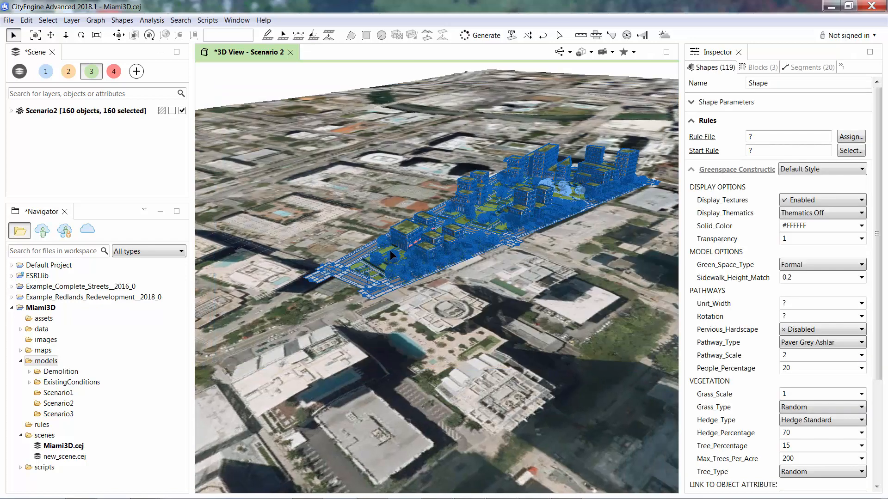
Export the selected Scenario 2 objects as Autodesk FBX to the Scenario2 models folder with the base name Scenario2
key("ctrl+e")
left_click(457, 347)
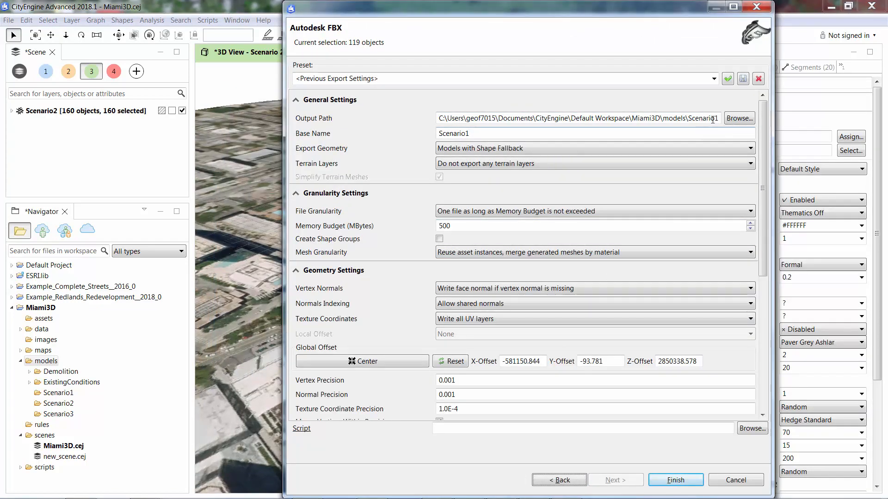
left_click_drag(714, 118, 730, 119)
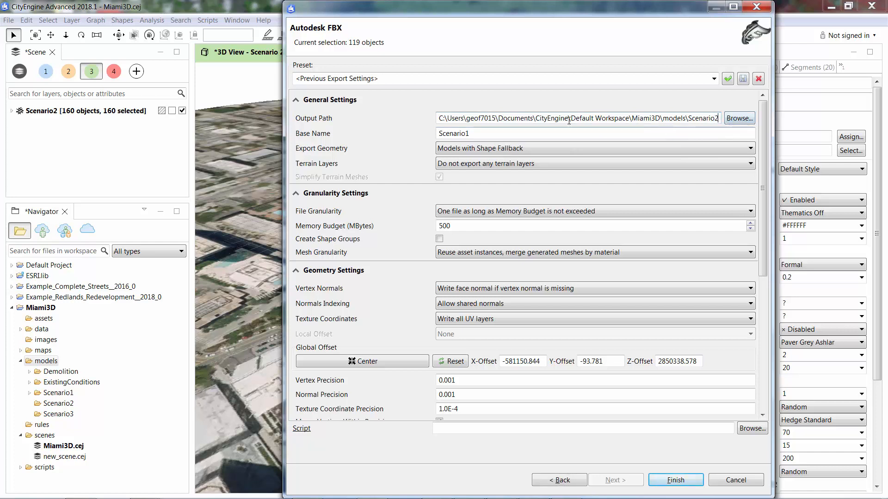
left_click_drag(466, 133, 472, 134)
type("2")
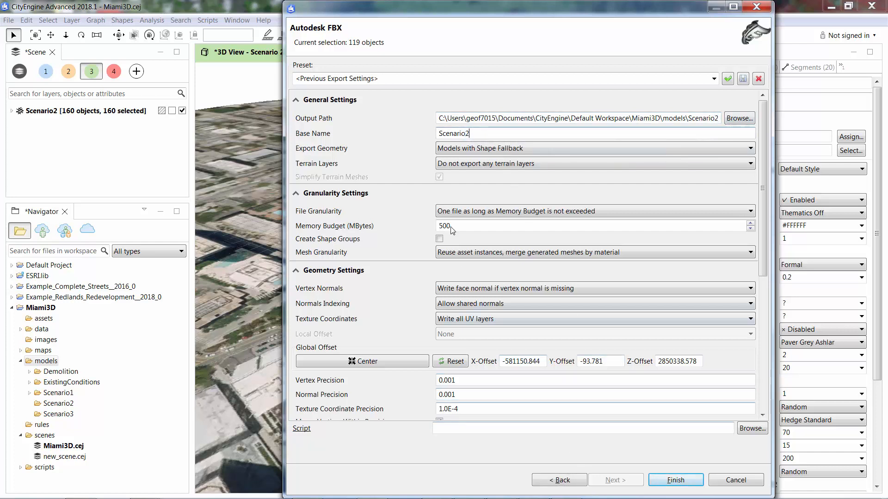
left_click(676, 480)
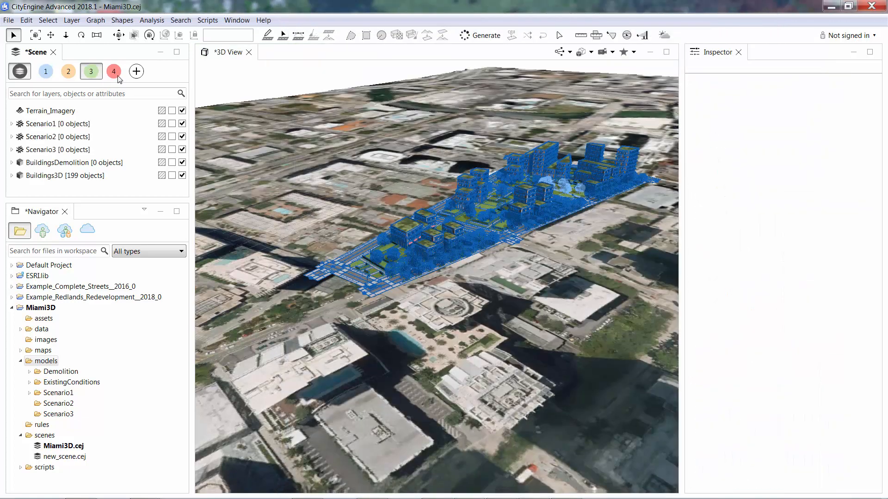
Show the Scenario 3 objects without the default scenario objects and select all of them in the 3D view
left_click(114, 73)
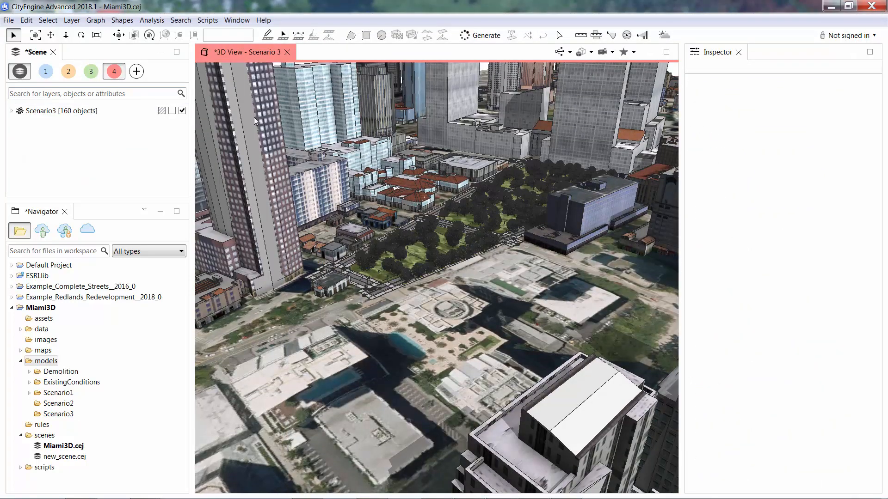
left_click(359, 293)
left_click_drag(240, 68, 750, 383)
Export the selected Scenario 3 objects as Autodesk FBX to the Scenario3 models folder with the base name Scenario3
key("ctrl+e")
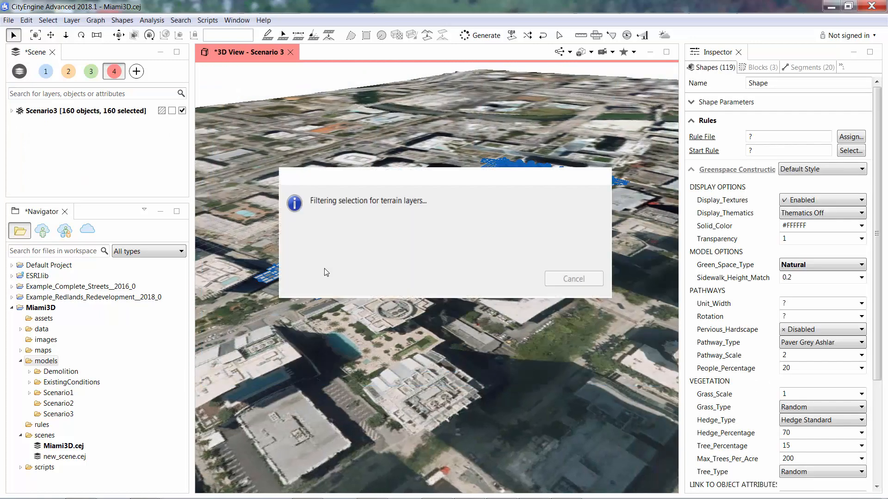
left_click(459, 349)
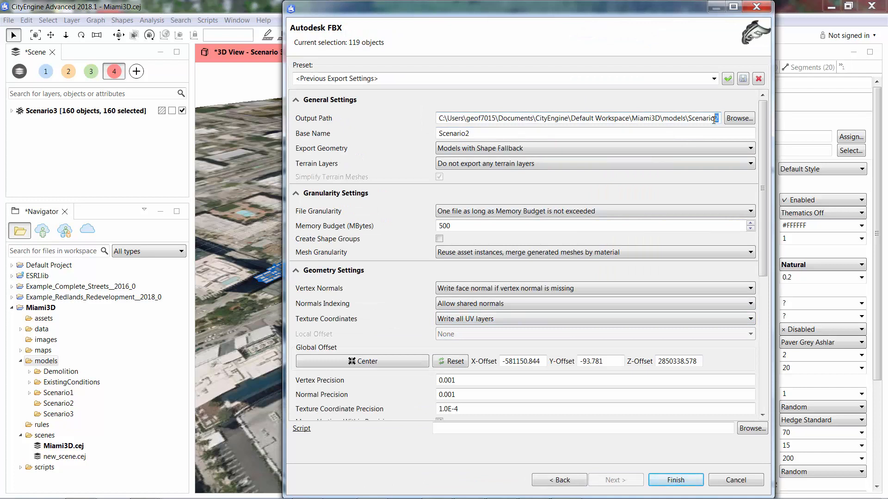
type("3")
left_click_drag(469, 134, 466, 134)
type("3")
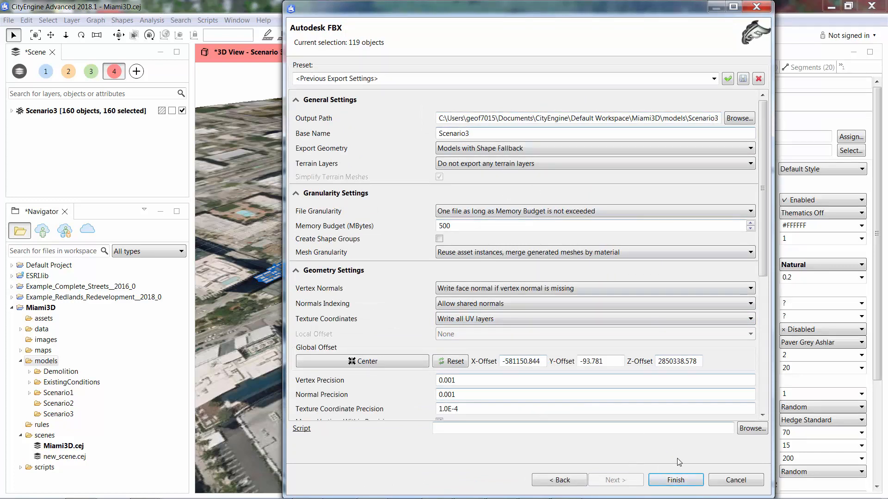
left_click(675, 479)
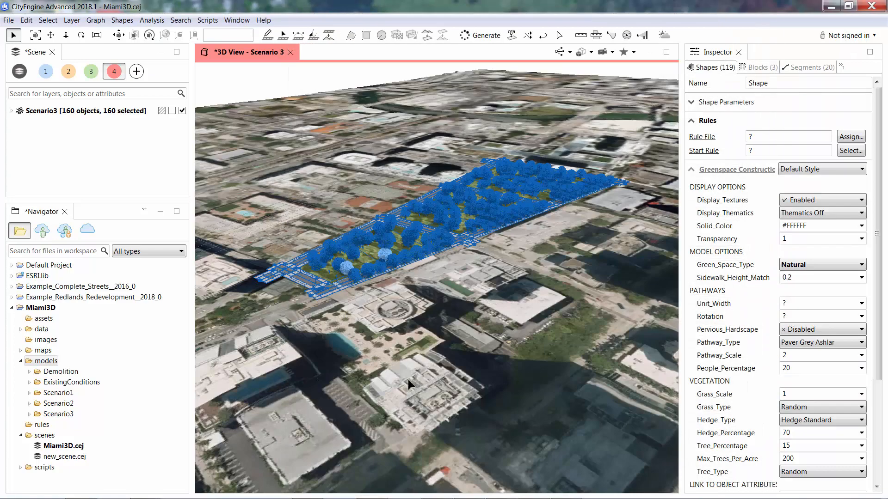
Check the exported files in the Demolition folder and select the model folders from Demolition through Scenario3
left_click(428, 361)
scroll(428, 360, "down", 3)
scroll(428, 361, "down", 1)
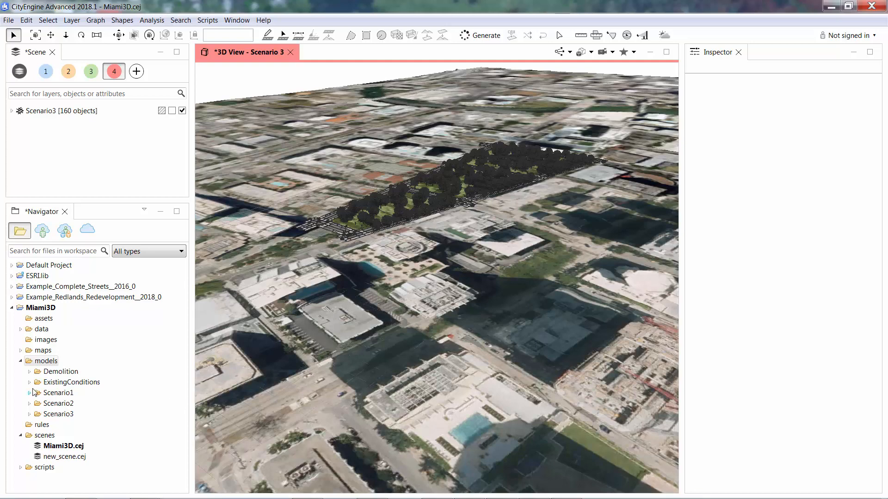
left_click(29, 371)
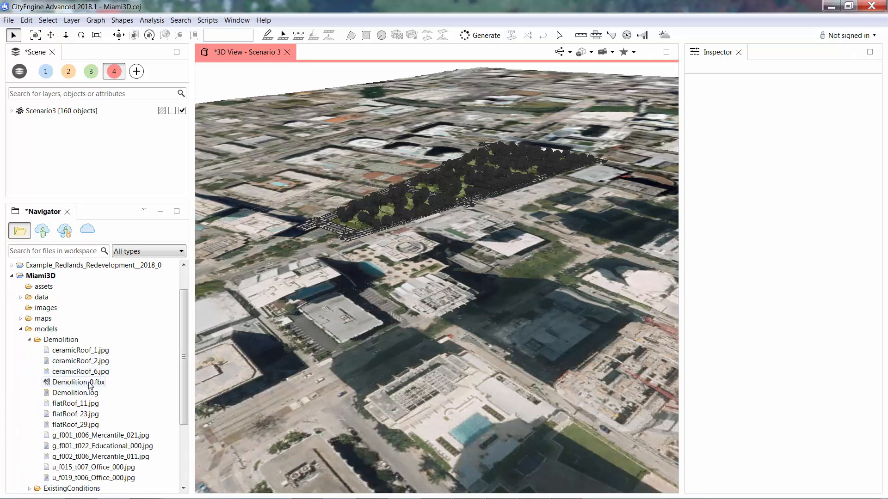
left_click(29, 339)
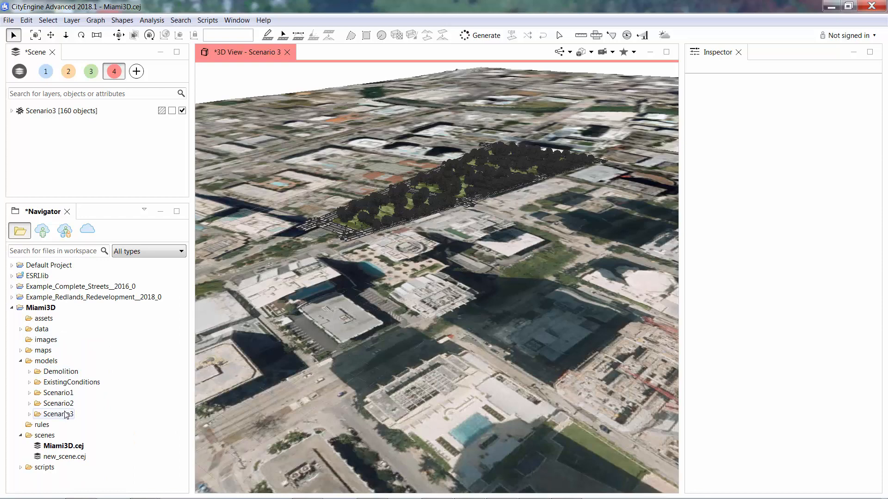
left_click(61, 372)
left_click(64, 414, "shift")
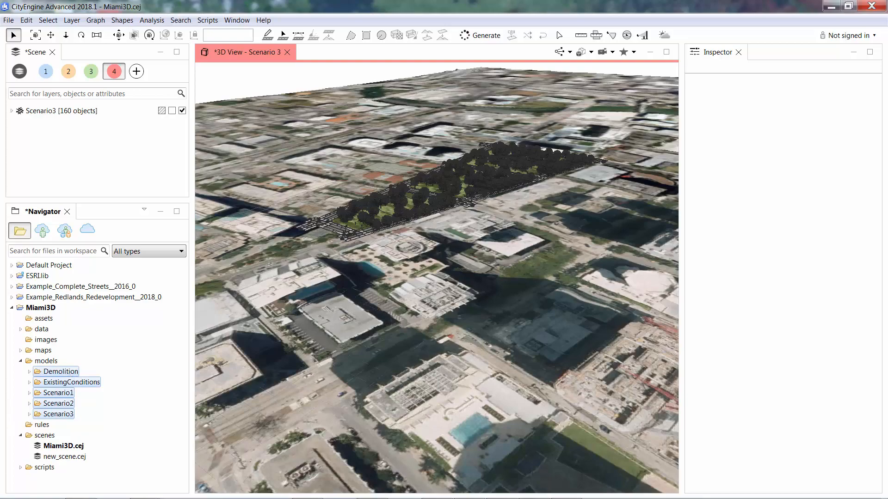
Switch to Unity and open the CityEngineModels scene from the CityEngineAR example's Models folder
left_click(81, 498)
left_click(56, 400)
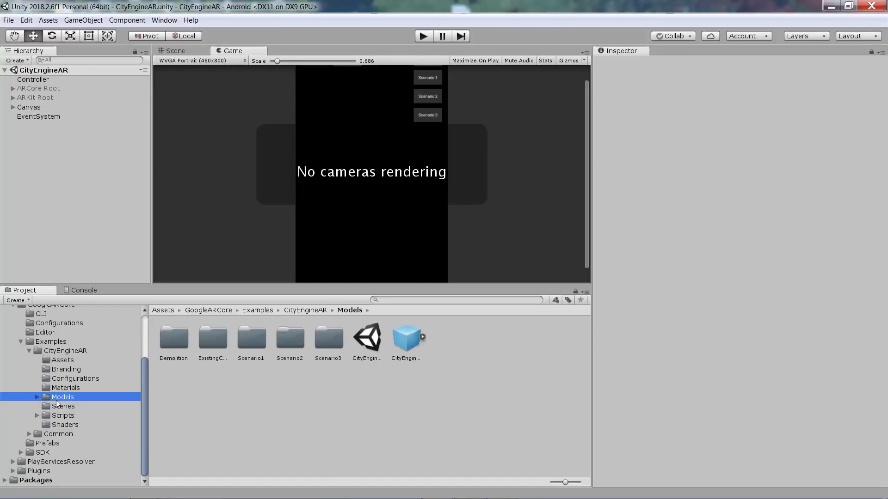
double_click(374, 342)
left_click(74, 164)
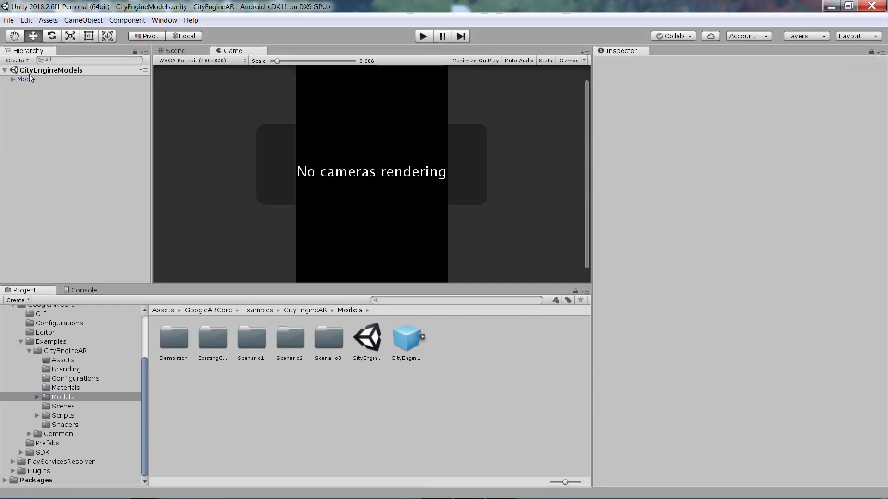
Expand the Model object and inspect its Directional Light, ExistingConditions and Demolition objects in the Scene view
left_click(13, 79)
left_click(50, 88)
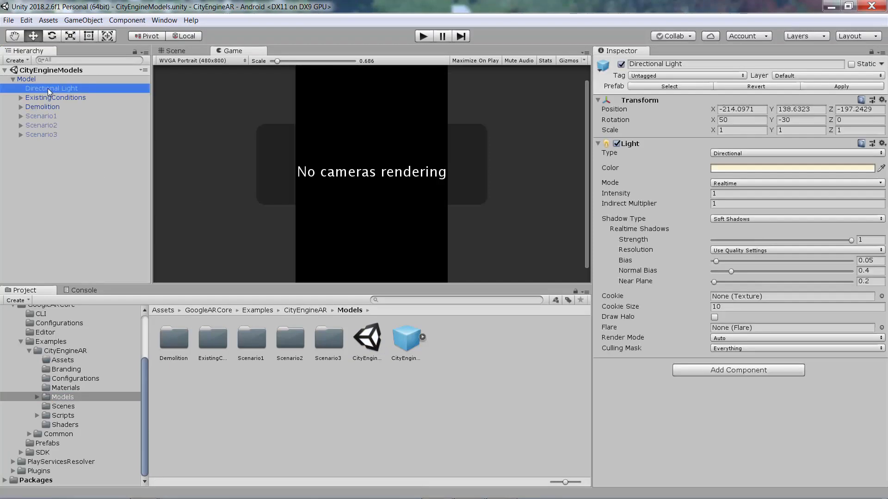
left_click(167, 52)
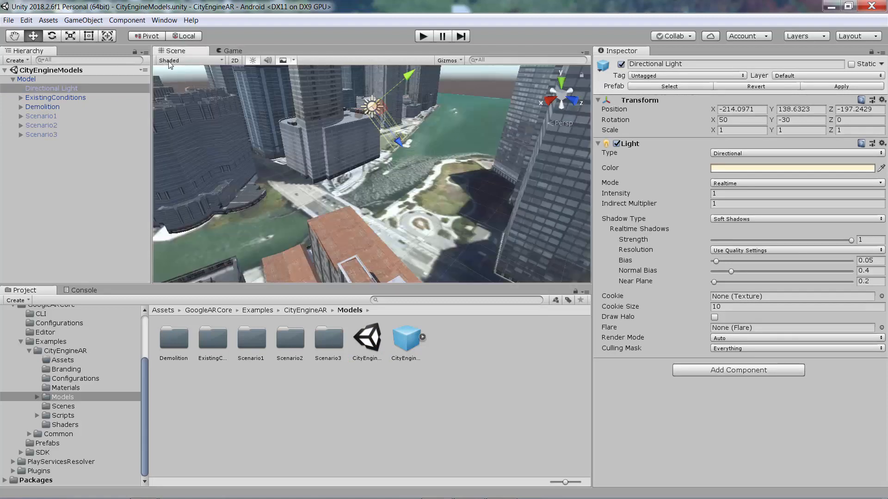
left_click(42, 97)
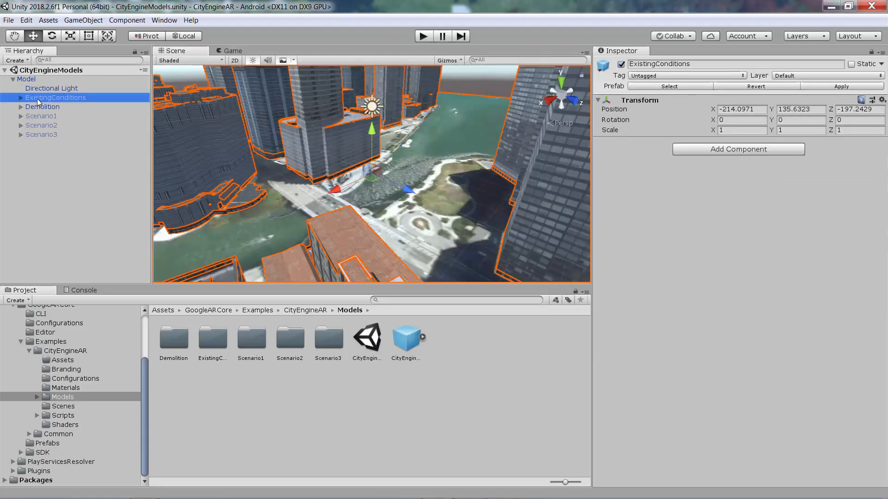
left_click(39, 109)
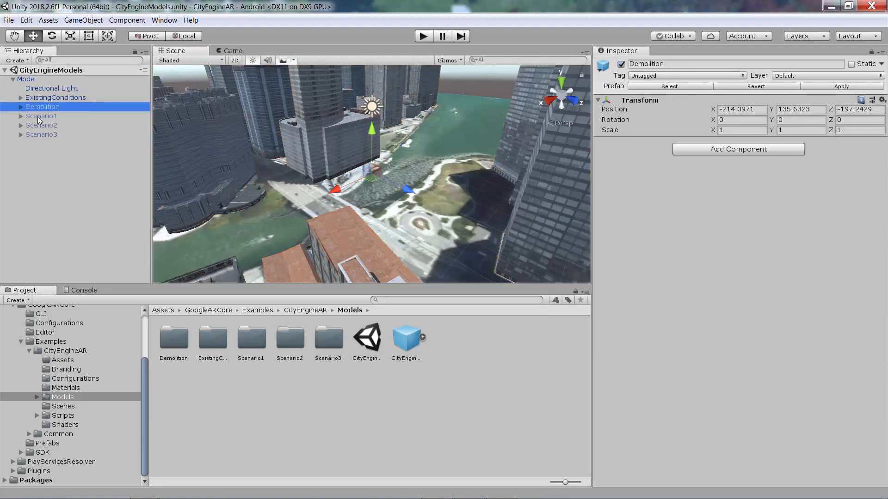
Inspect the Scenario1, Scenario2 and Scenario3 objects and their child objects in the scene hierarchy
left_click(37, 117)
left_click(21, 117)
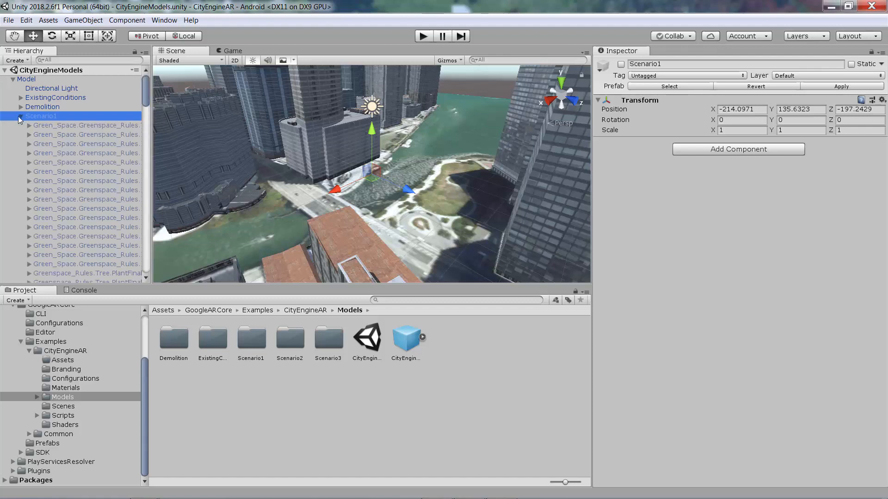
left_click(20, 116)
left_click(23, 125)
left_click(20, 126)
left_click(20, 125)
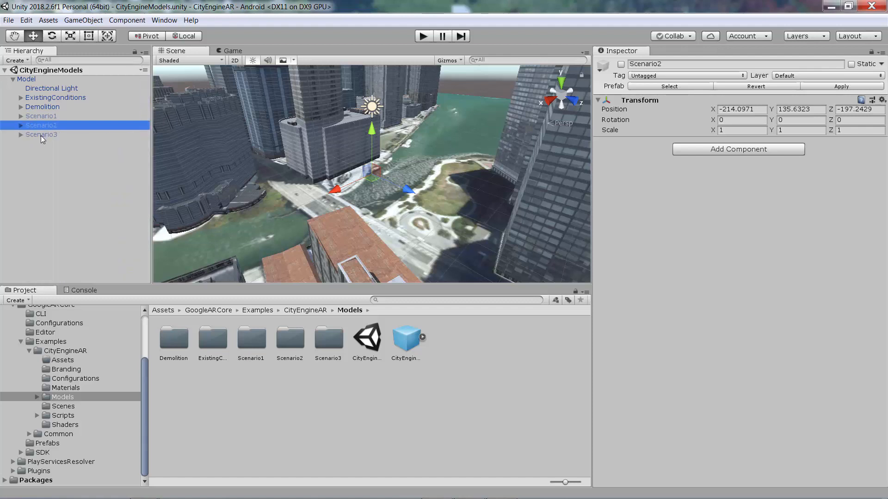
left_click(23, 135)
left_click(21, 135)
left_click(20, 134)
left_click(90, 188)
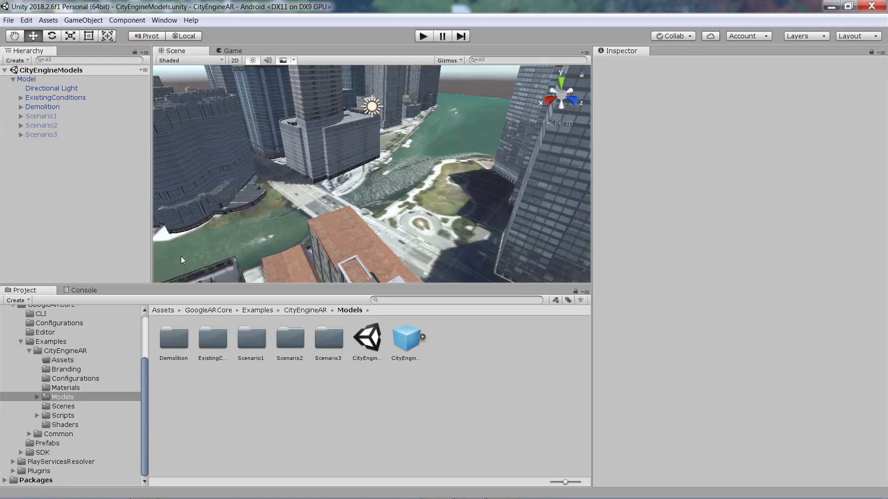
Delete the CityEngineModels scene and the CityEngineModels prefab from the Models folder
left_click(370, 331)
left_click(409, 350, "ctrl")
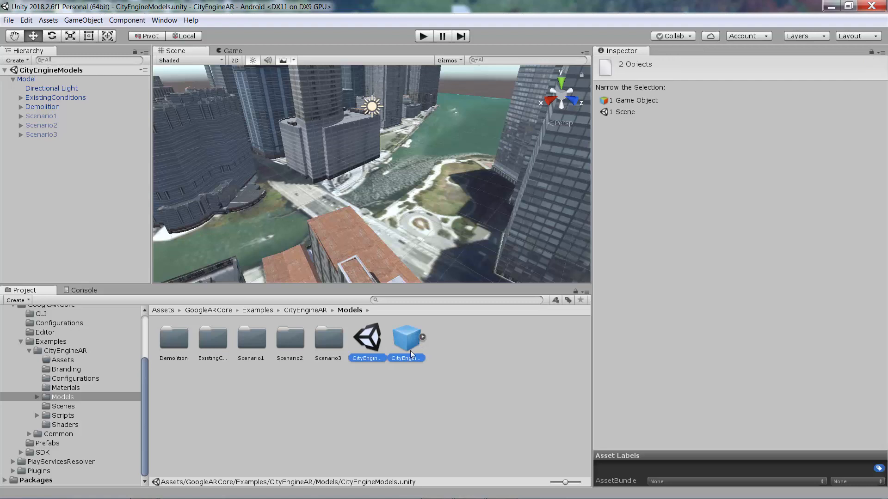
key("Delete")
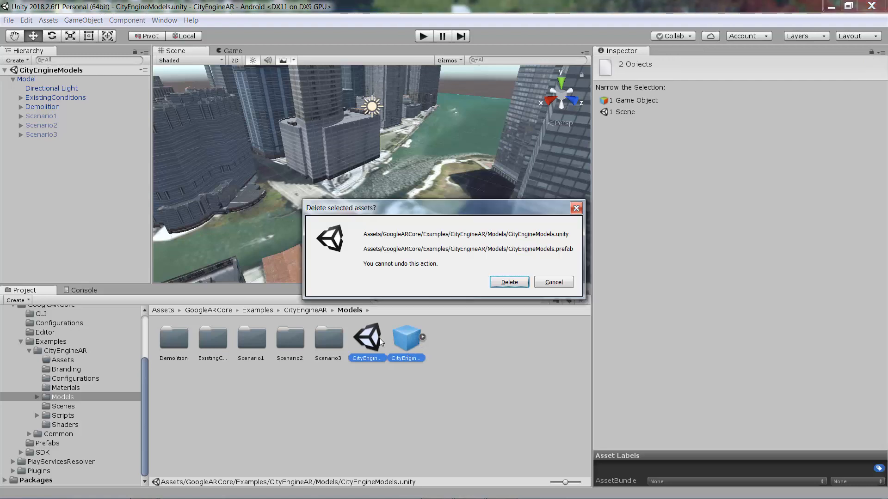
left_click(504, 284)
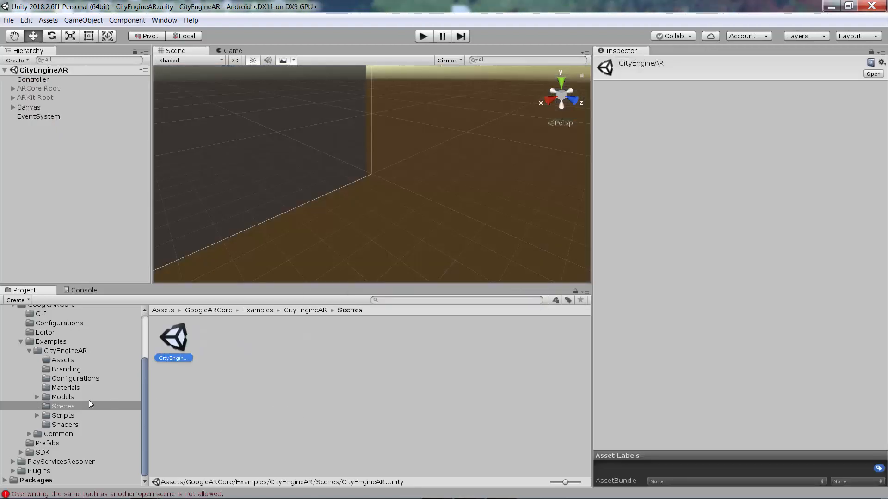
Create a new scene named CityEngineModels in the CityEngineAR example's Models folder
left_click(60, 398)
left_click(362, 394)
right_click(385, 373)
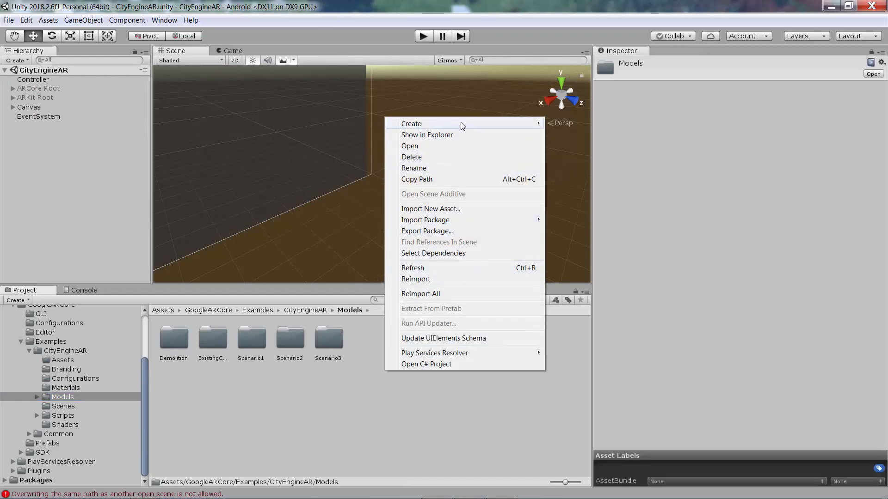
mouse_move(462, 124)
left_click(582, 227)
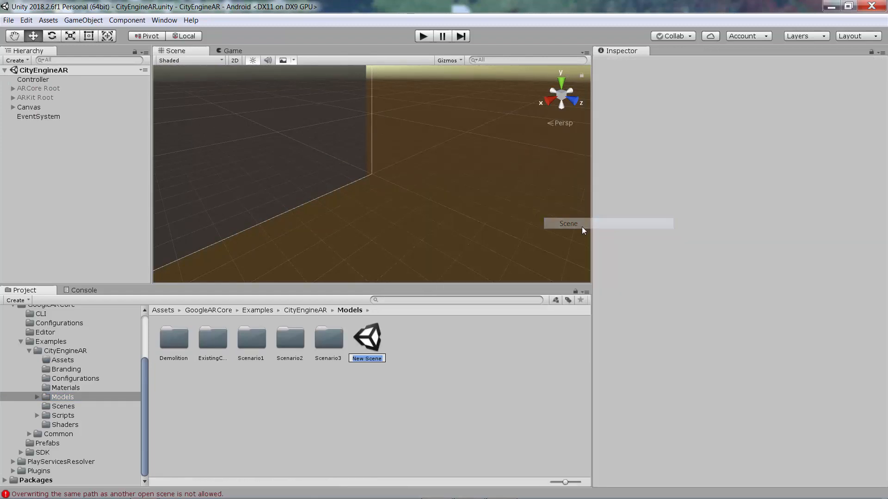
type("CityEngi")
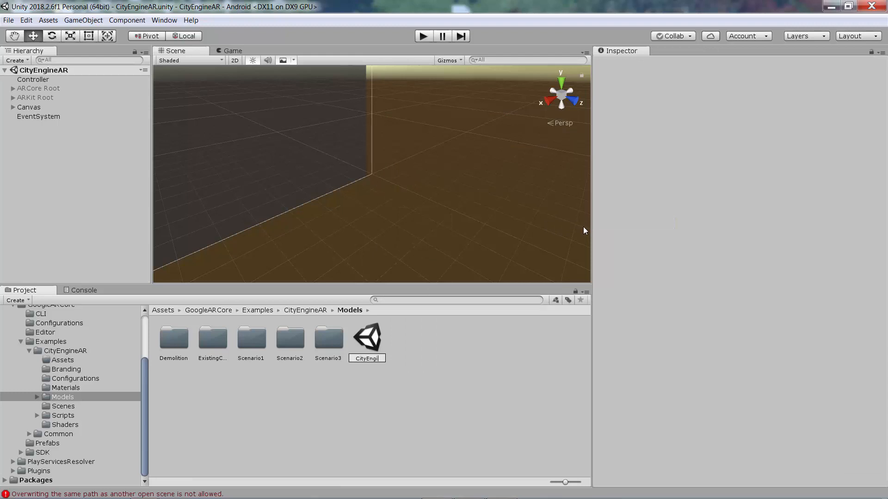
type("neModels")
key("Return")
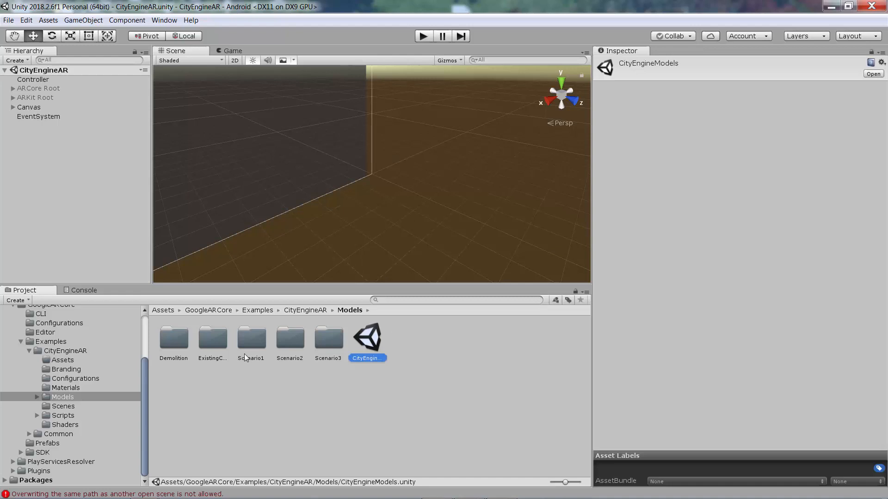
Examine the Demolition folder's contents and the Demolition_0 model's import settings, and return to the Models folder
left_click(178, 343)
double_click(179, 343)
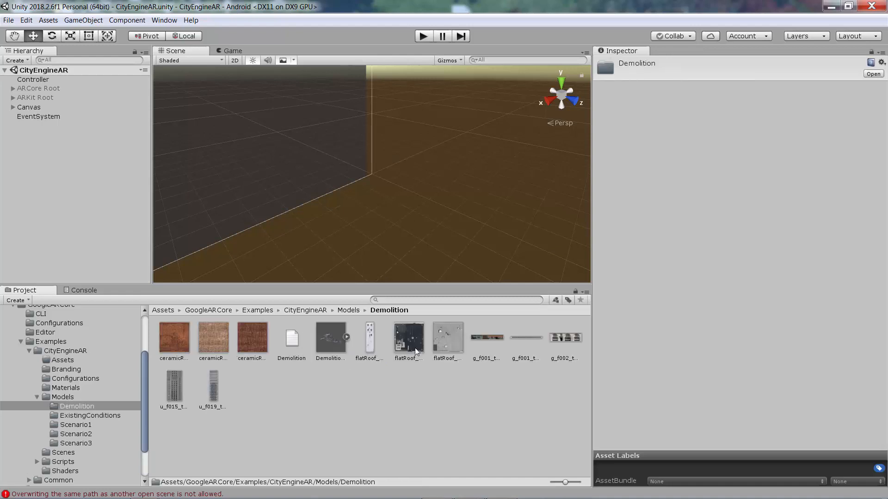
left_click(335, 347)
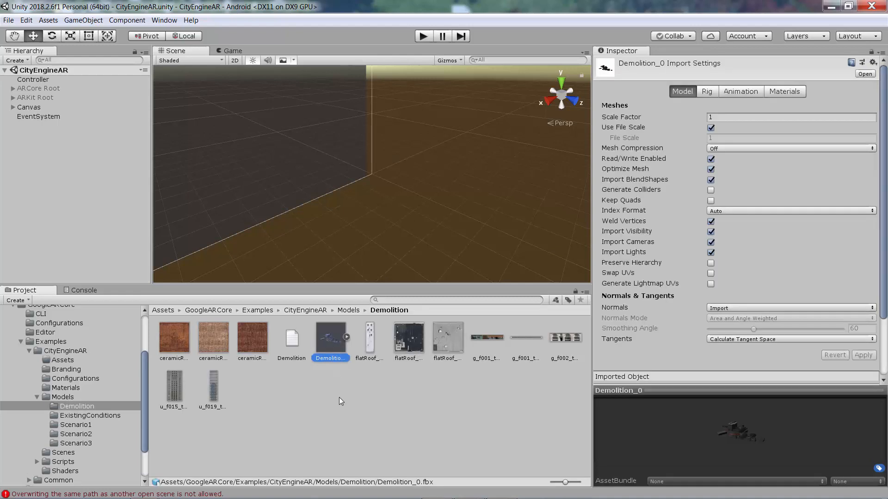
left_click(331, 402)
left_click(350, 310)
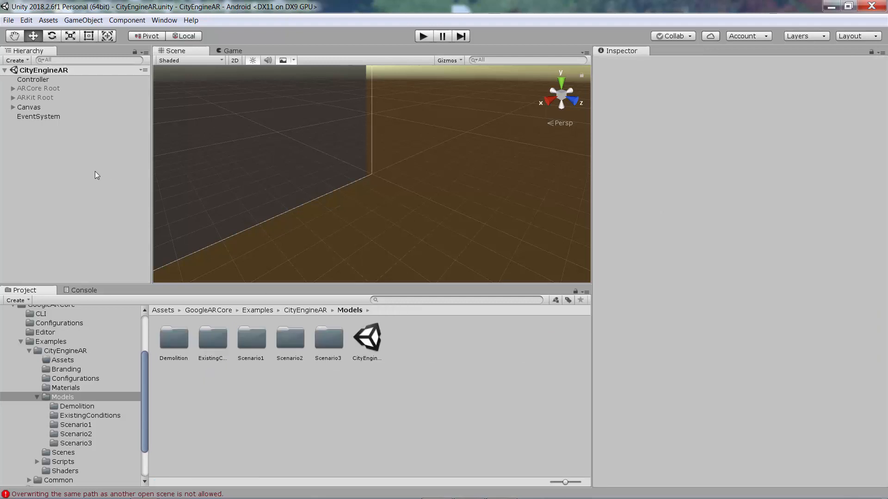
Open the CityEngineModels scene, delete its Main Camera and save the scene
double_click(380, 345)
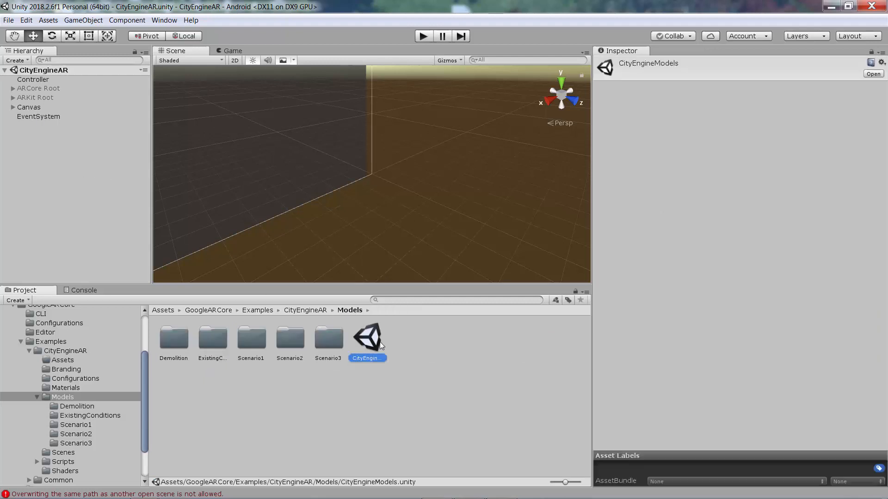
left_click(43, 123)
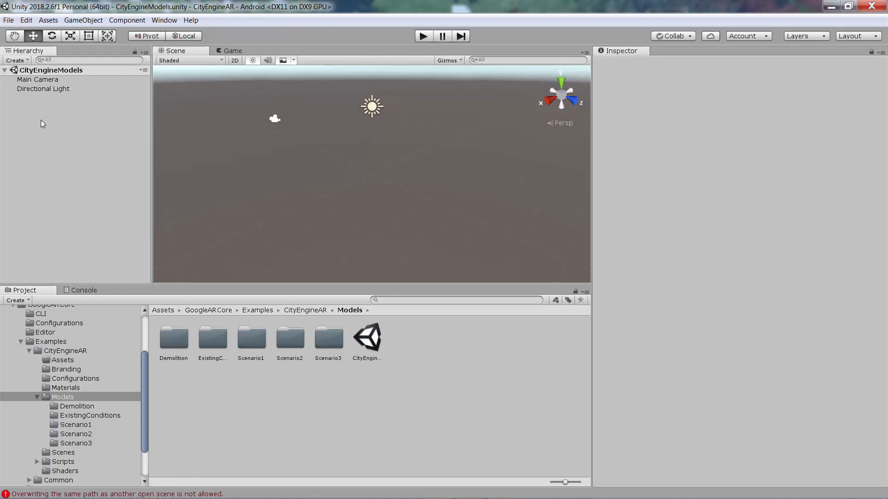
left_click(36, 80)
key("Delete")
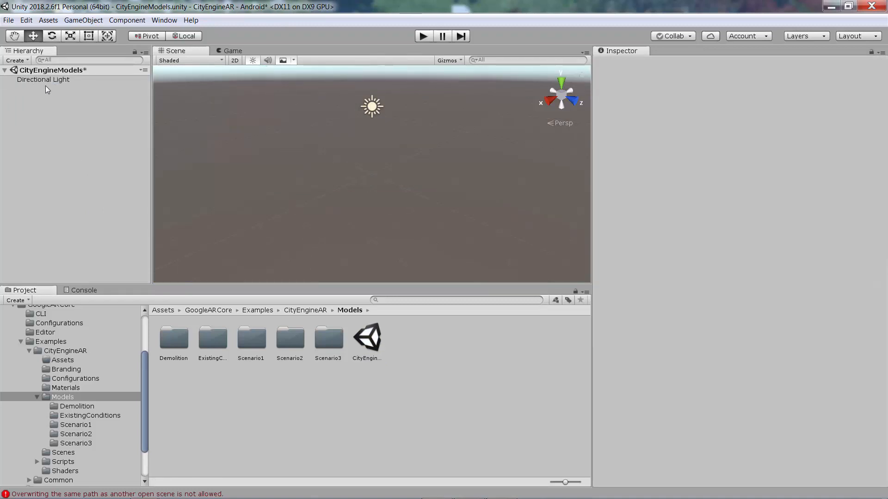
key("ctrl+s")
Add the Demolition_0 model from the Demolition folder to the scene hierarchy and rename the object as Demolition
left_click(181, 344)
double_click(181, 345)
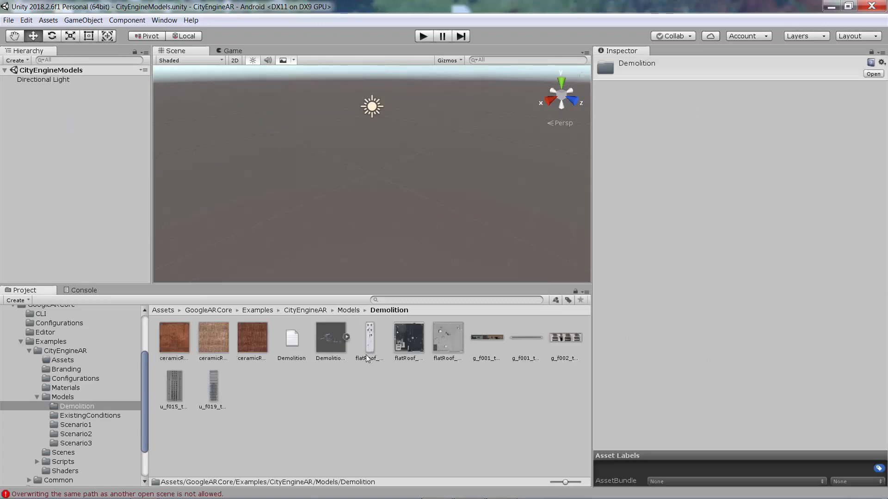
left_click_drag(330, 337, 93, 206)
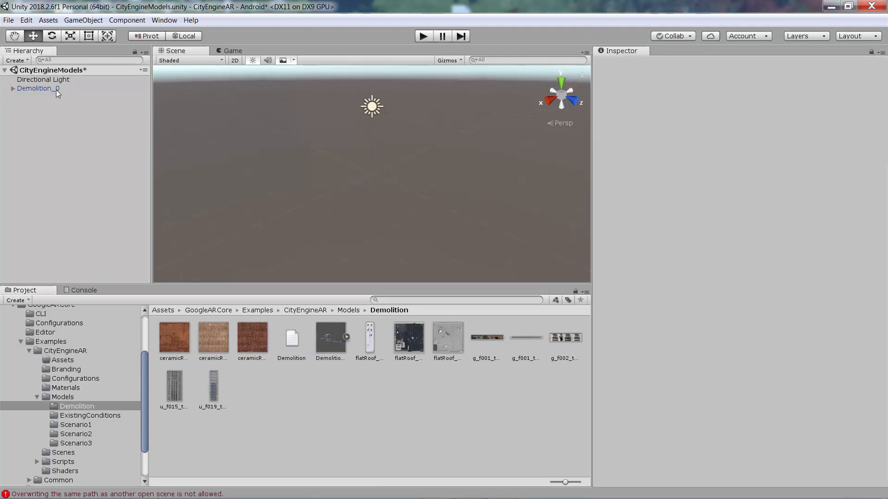
left_click(689, 65)
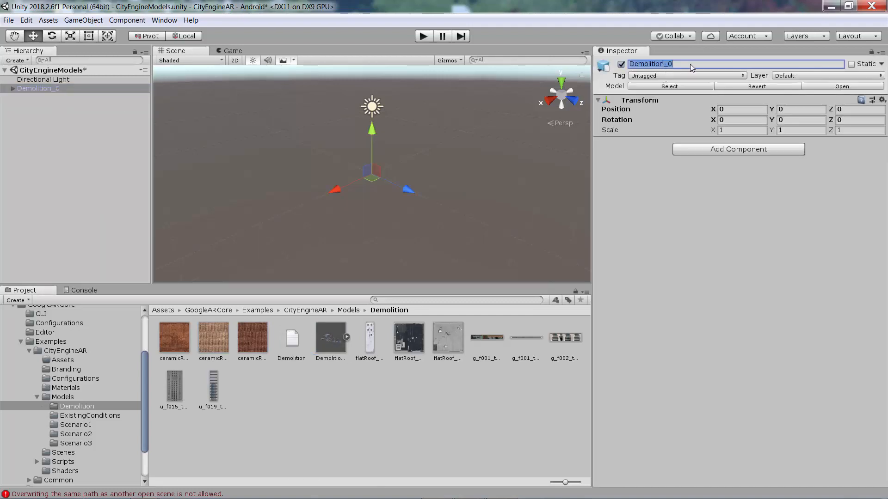
left_click(690, 65)
key("BackSpace")
key("BackSpace")
key("Return")
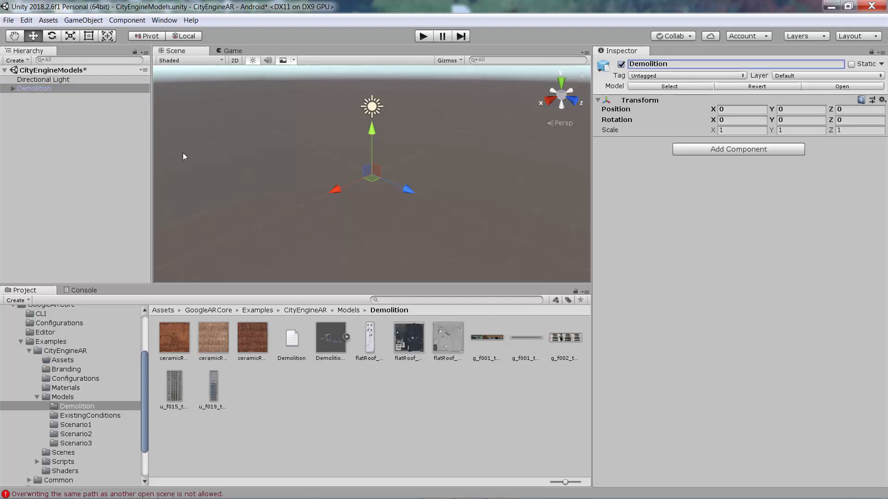
left_click(77, 151)
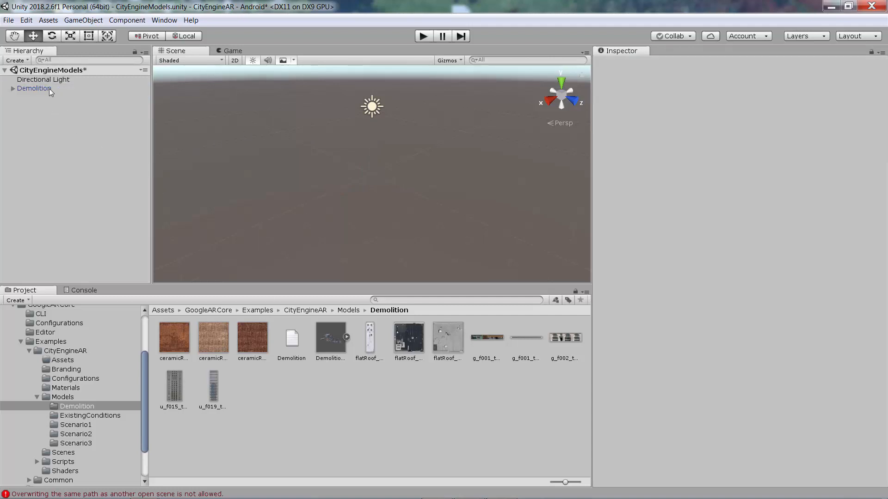
Add the ExistingConditions_0 model from the ExistingConditions folder to the scene hierarchy
left_click(66, 397)
left_click(204, 341)
double_click(203, 341)
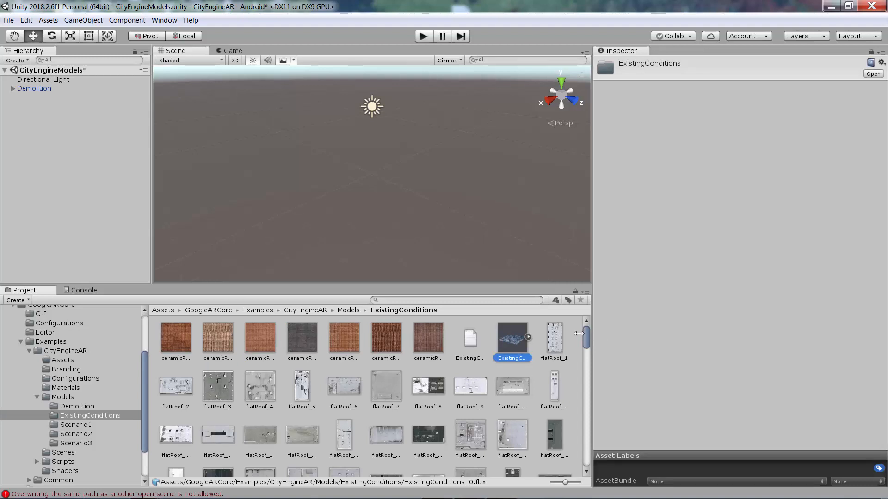
mouse_move(585, 339)
left_mouse_down()
mouse_move(587, 397)
mouse_move(591, 344)
mouse_move(603, 333)
left_mouse_up()
left_click_drag(513, 343, 76, 171)
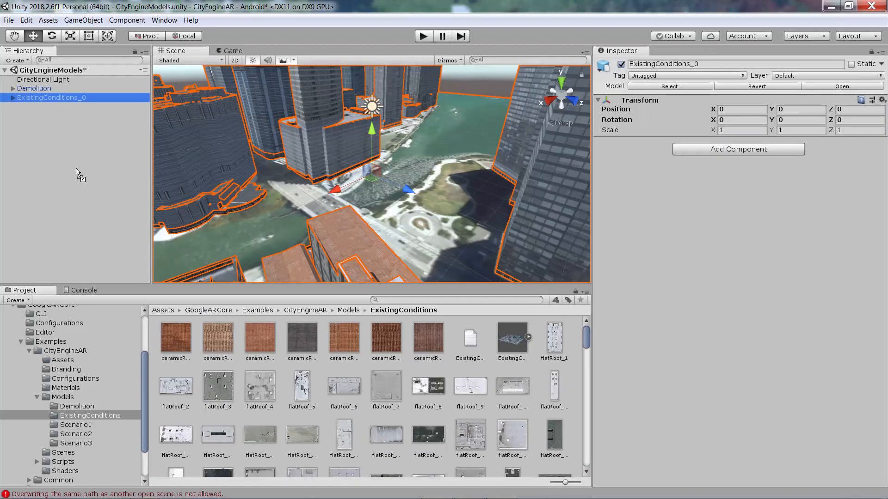
Rename the ExistingConditions_0 object as ExistingConditions and place it above Demolition in the scene hierarchy
left_click(79, 98)
key("End")
key("BackSpace")
key("BackSpace")
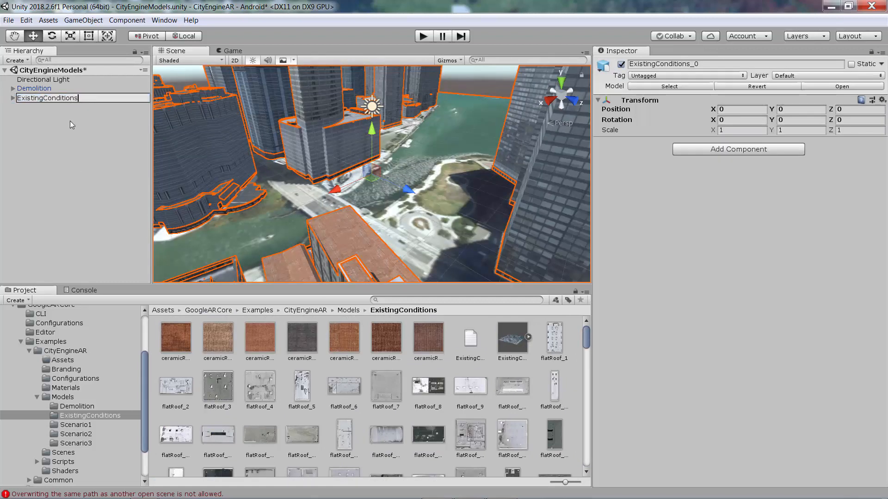
key("Return")
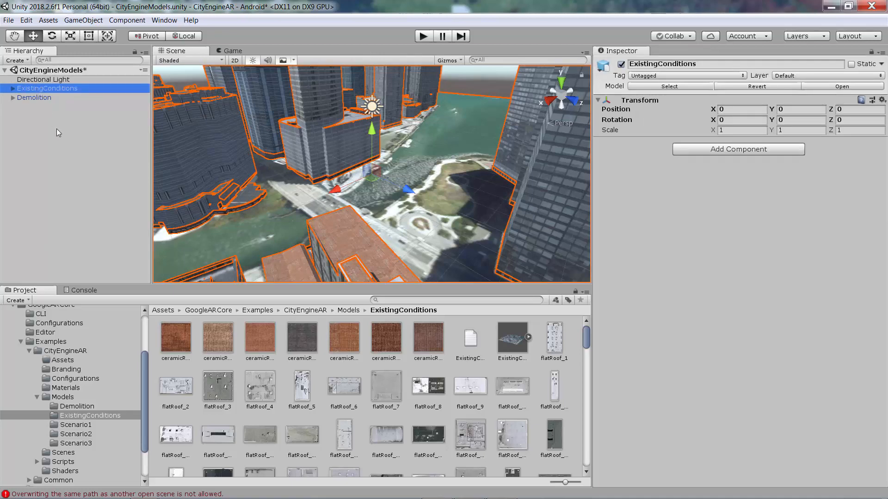
left_click(32, 132)
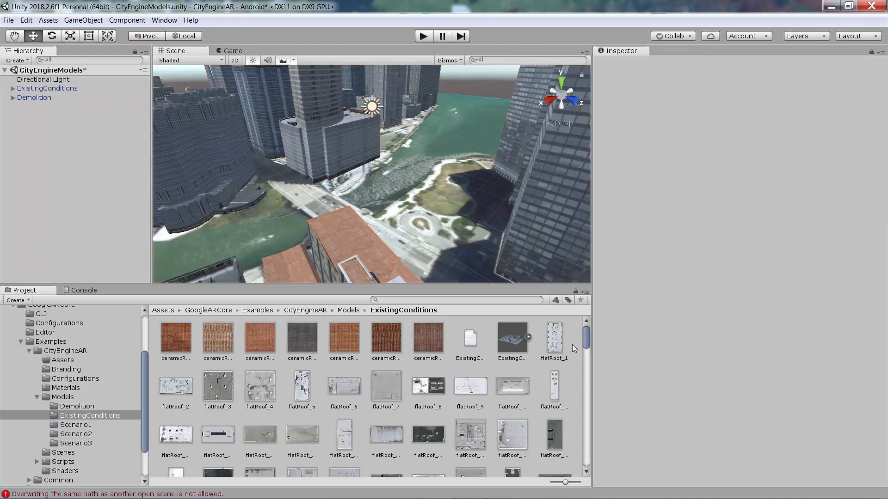
Add the Scenario1_0 model from the Scenario1 folder to the scene hierarchy and rename the object as Scenario1
left_click(84, 426)
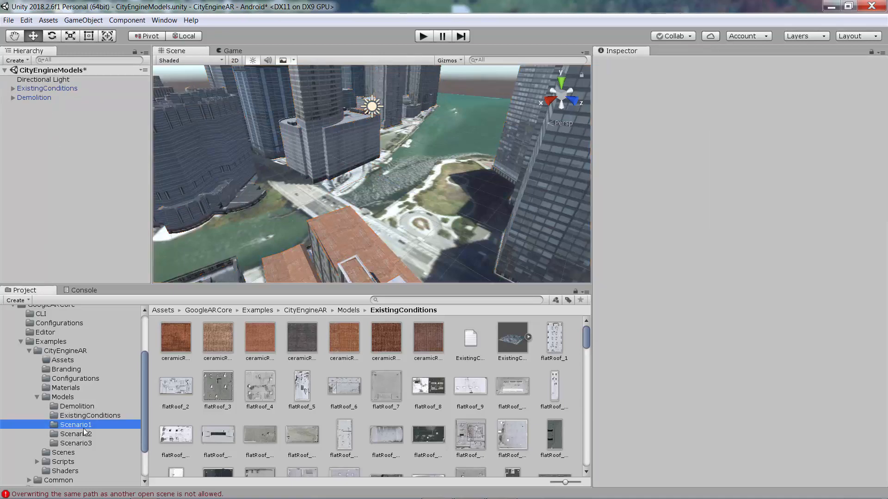
left_click_drag(583, 356, 594, 445)
left_click_drag(276, 404, 71, 173)
left_click(57, 108)
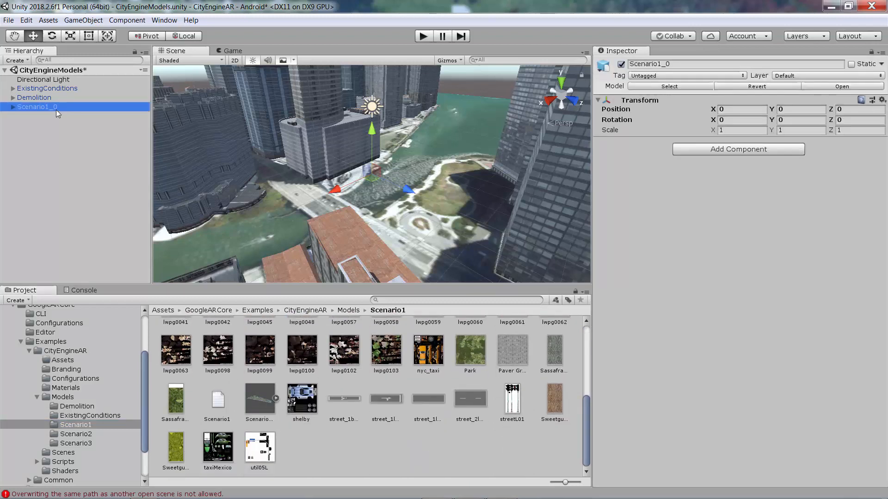
key("BackSpace")
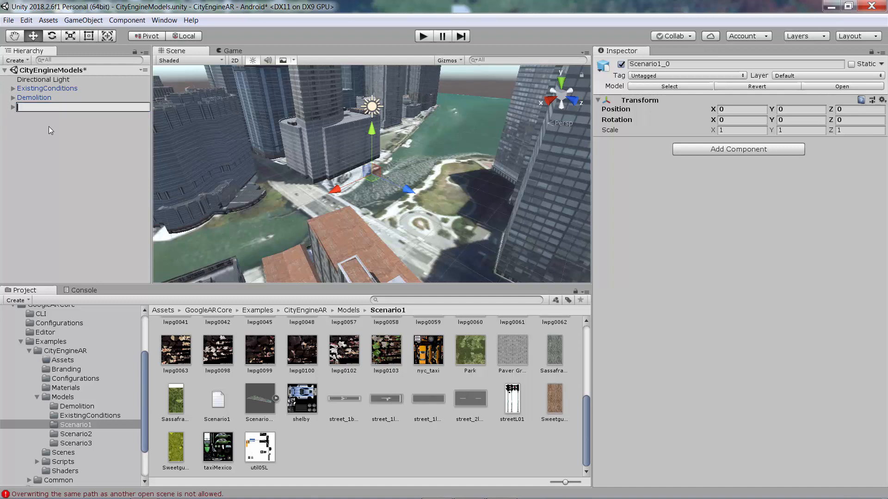
type("Scenario1")
key("Return")
left_click(66, 161)
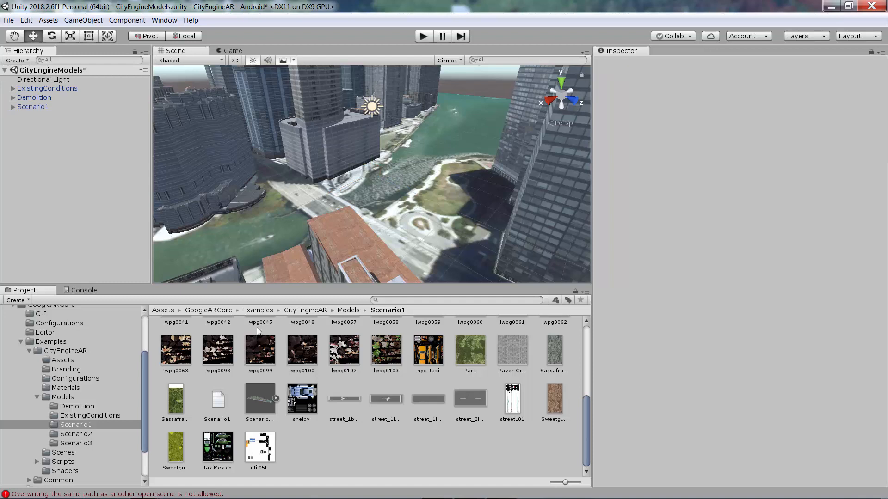
Rename the Scenario1 object in the scene hierarchy as "Scenario 1", with a space before the number
left_click(47, 108)
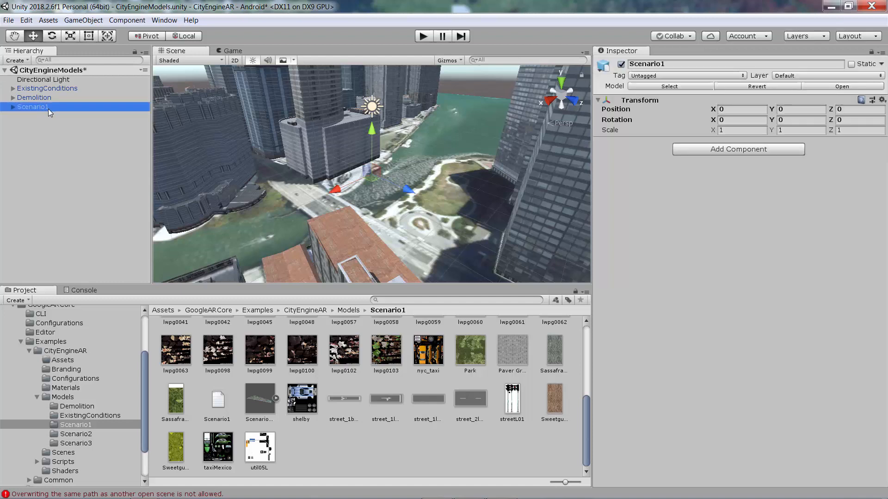
left_click(48, 109)
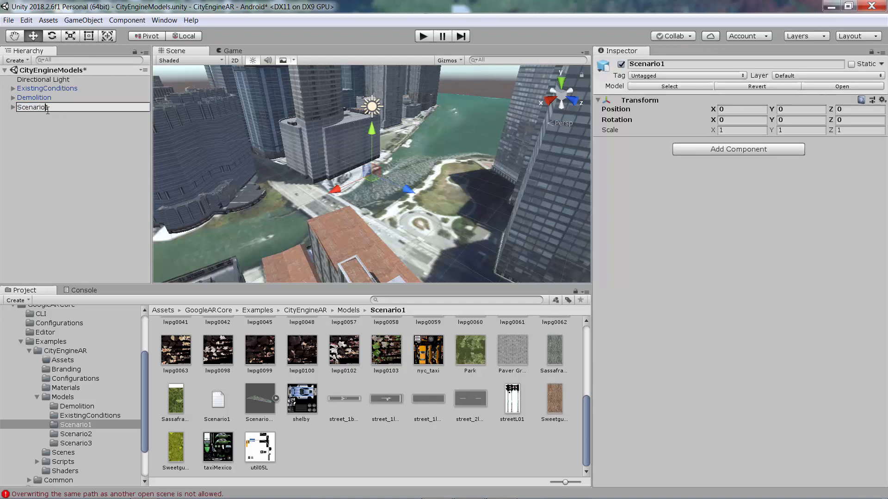
left_click(59, 112)
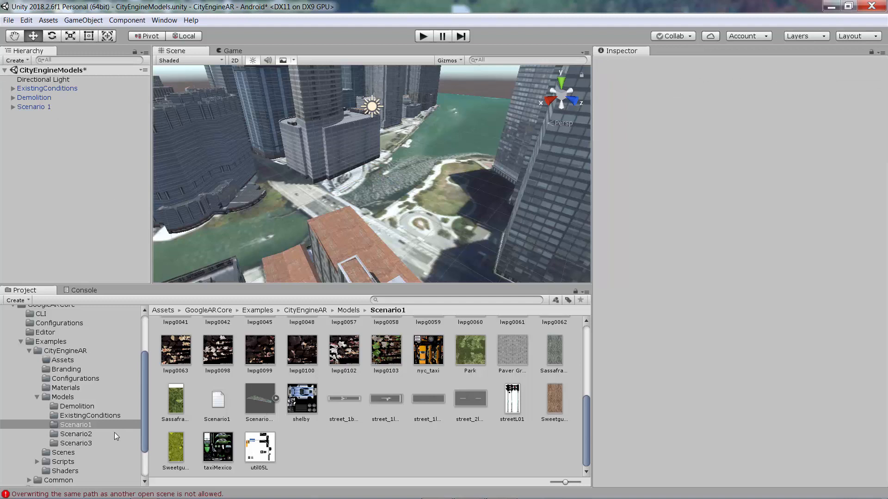
Add the Scenario2_0 model from the Scenario2 folder to the scene hierarchy and rename the object as "Scenario 2"
left_click(86, 435)
left_click(348, 403)
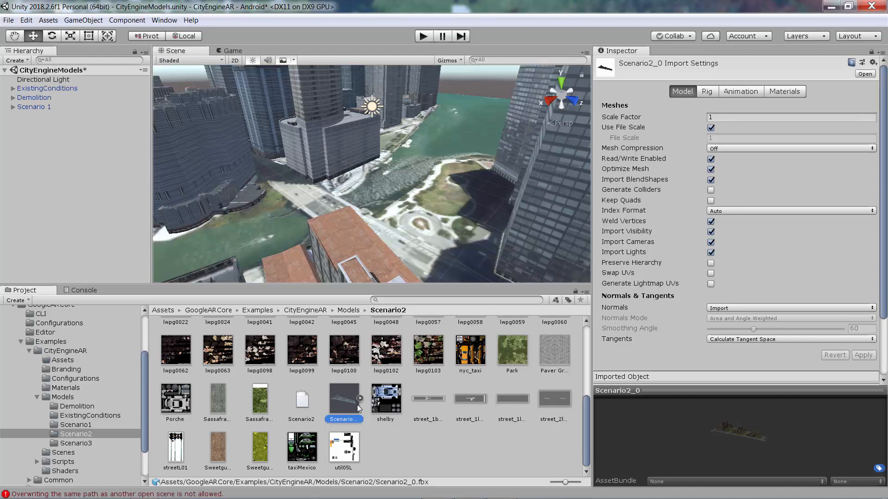
left_click_drag(357, 407, 45, 117)
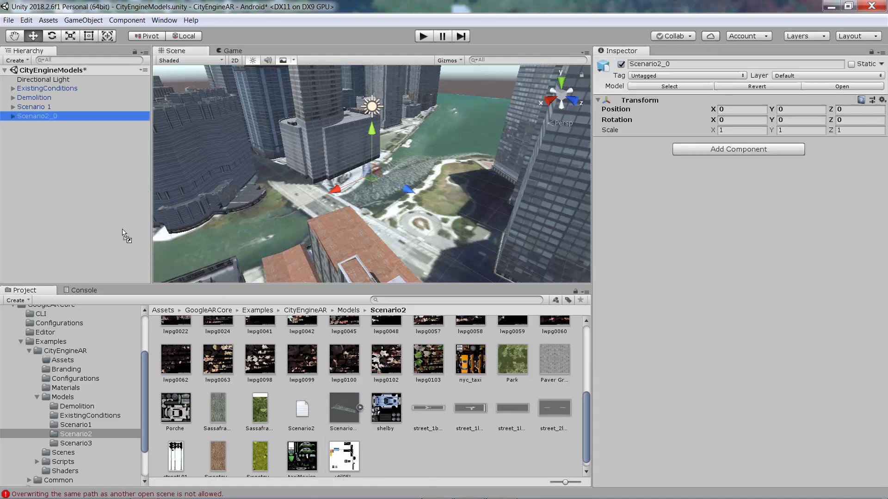
left_click(49, 117)
key("Right")
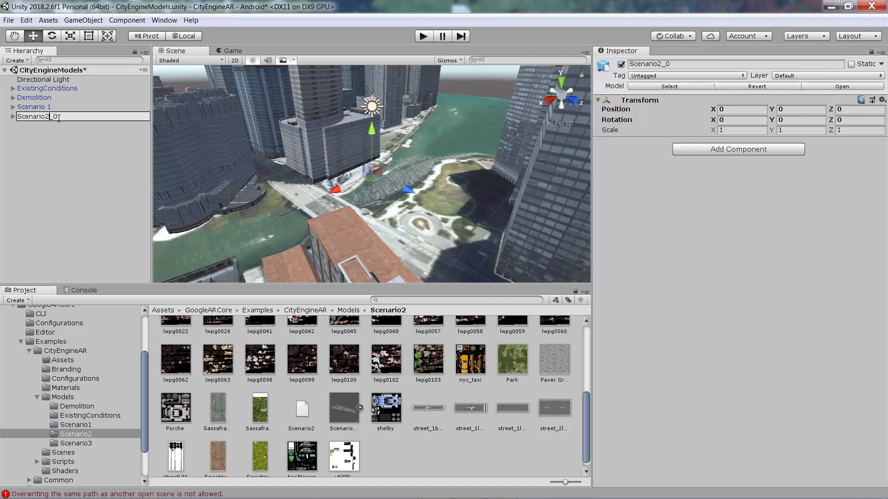
key("BackSpace")
key("Return")
Rename the ExistingConditions object in the scene hierarchy as "Existing Conditions", with a space between the words
left_click(45, 89)
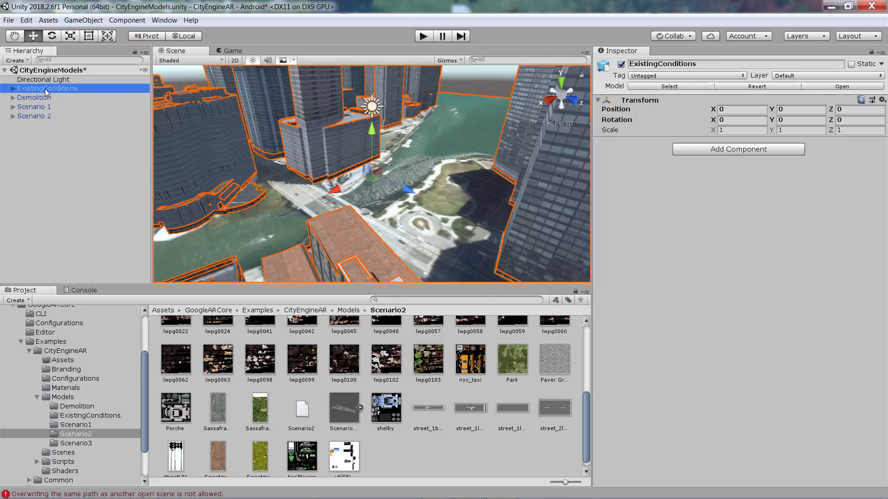
left_click(42, 89)
left_click(65, 151)
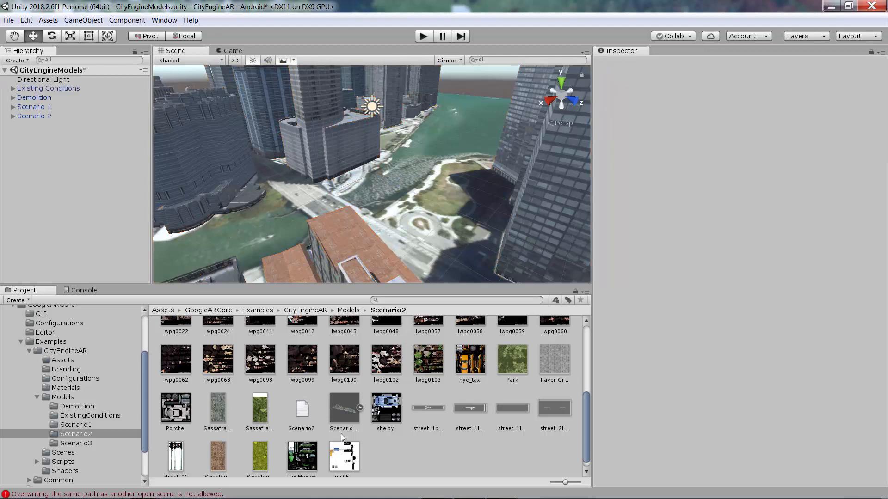
Add the Scenario3_0 model from the Scenario3 folder to the scene hierarchy
left_click(86, 443)
left_click(344, 410)
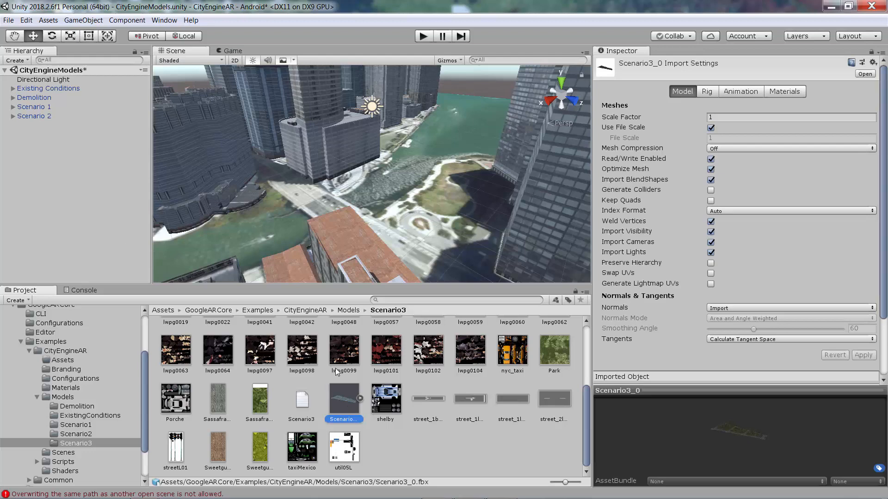
left_click_drag(337, 393, 50, 136)
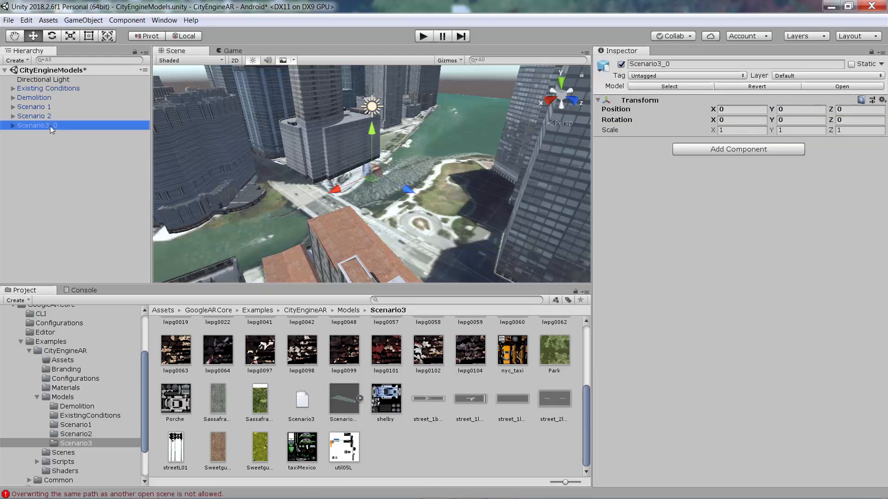
Rename the Scenario3_0 object in the scene hierarchy as "Scenario 3" and save the scene
left_click(48, 126)
left_click(48, 126)
left_click(46, 126)
left_click(61, 126)
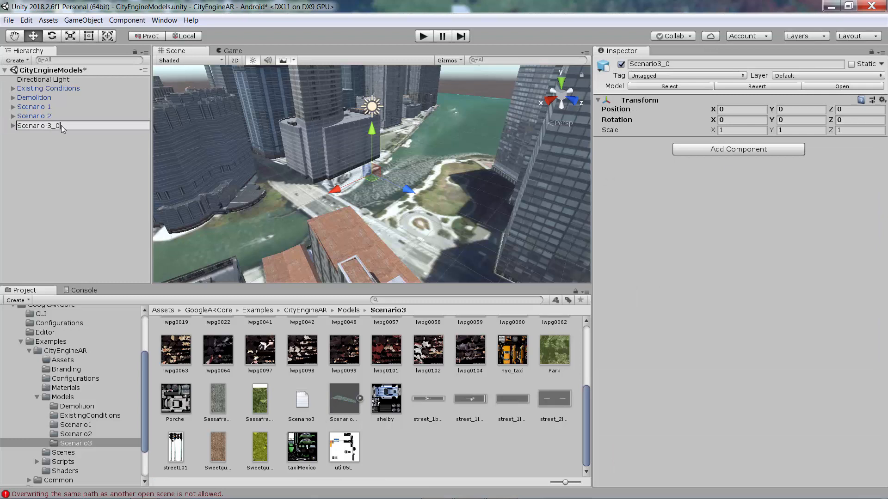
left_click(69, 170)
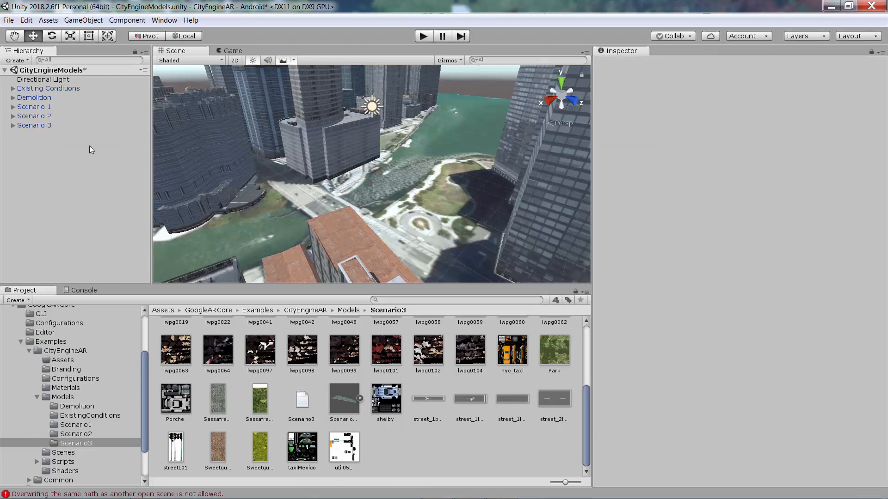
key("ctrl+s")
Create an empty object in the scene hierarchy and name it "CityEngine Models"
right_click(45, 161)
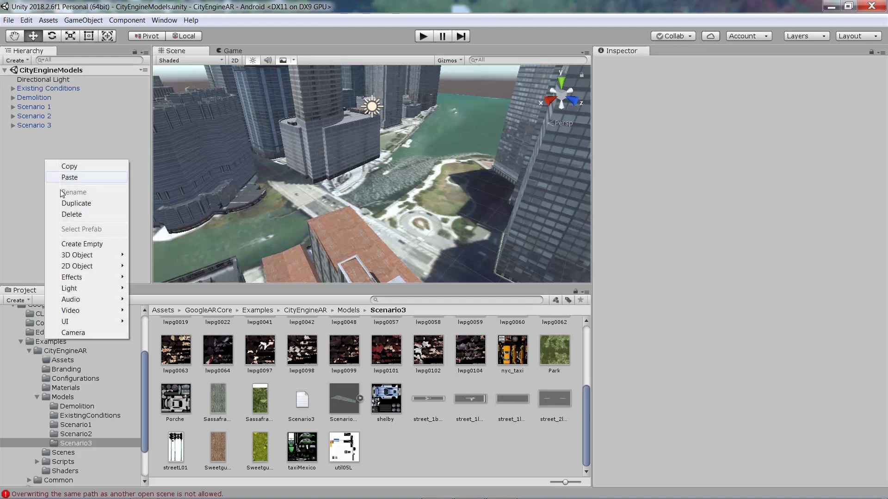
left_click(81, 245)
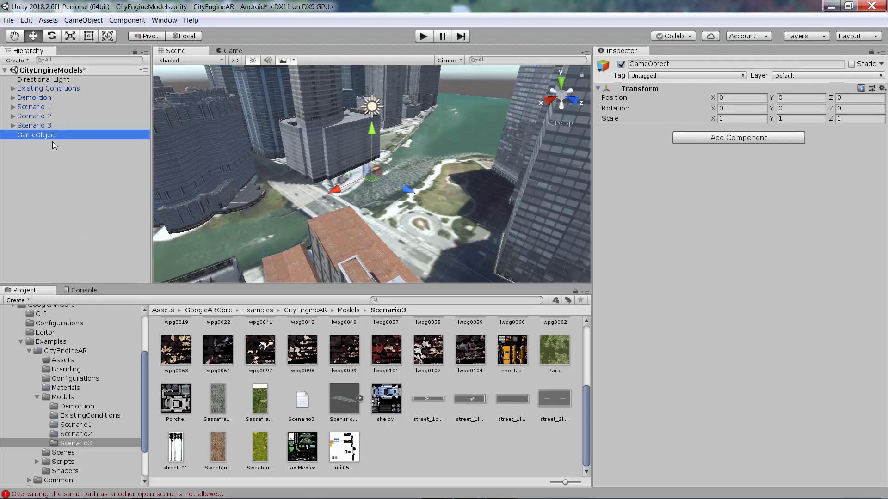
left_click(38, 136)
type("Cl")
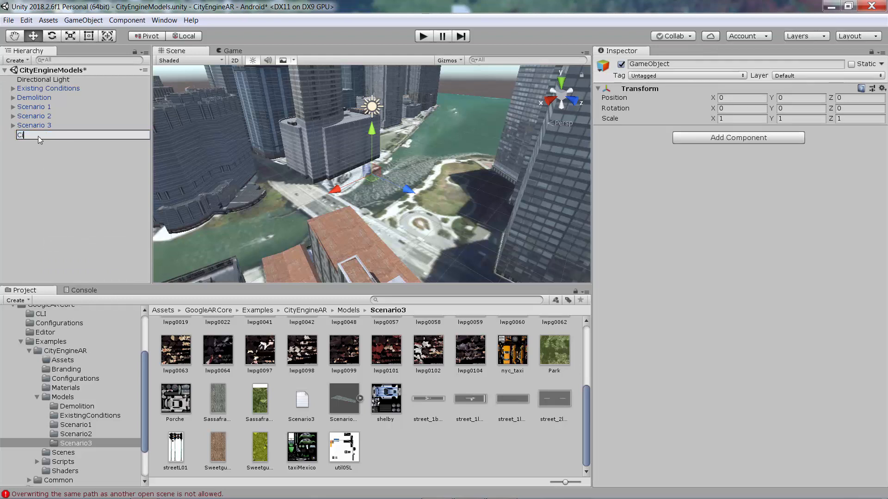
type("tyEngine Models")
key("Return")
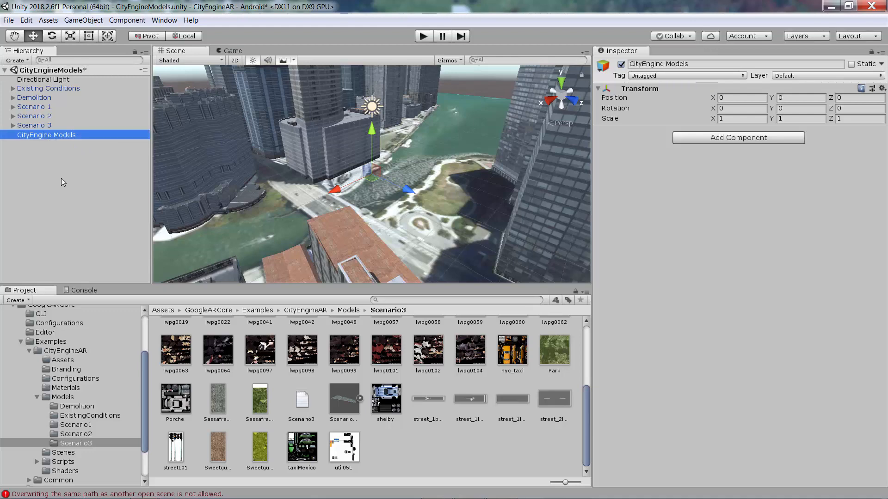
left_click(63, 181)
Parent the Directional Light, Existing Conditions, Demolition and Scenario 1 to 3 objects under CityEngine Models and save the scene
left_click(44, 82)
left_click(42, 125, "shift")
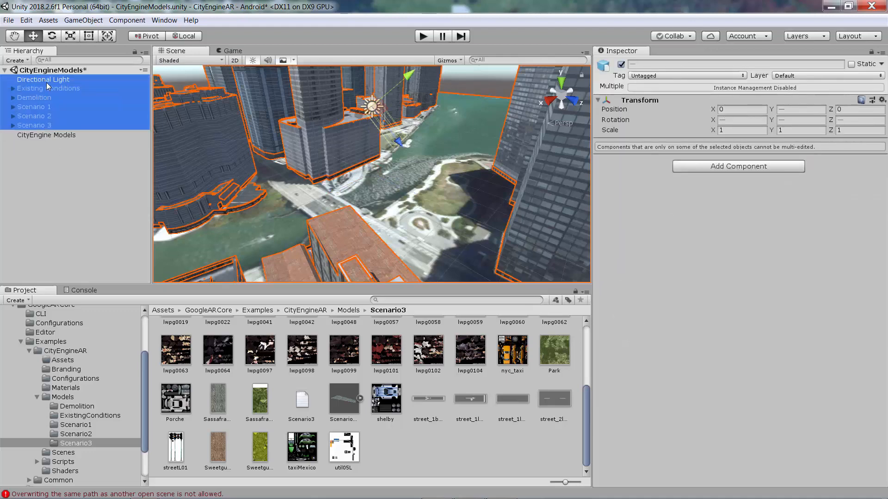
left_click_drag(49, 83, 69, 135)
left_click(67, 155)
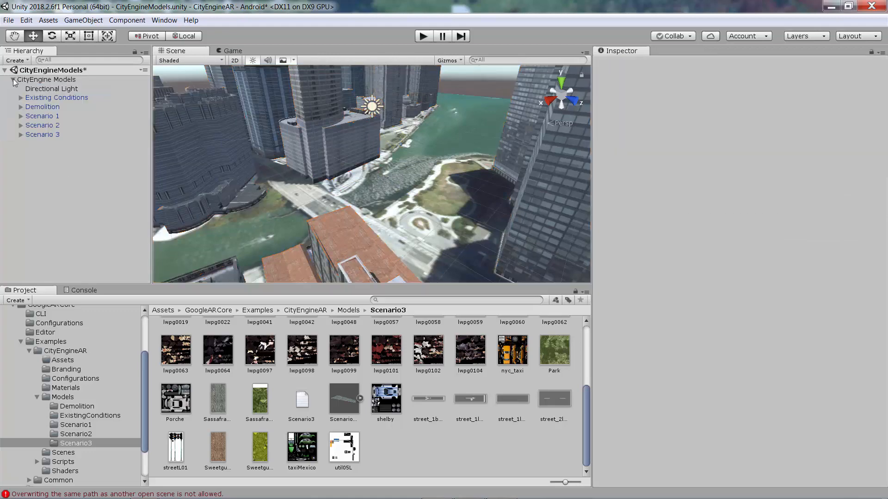
key("ctrl+s")
Create a new prefab in the Models folder and name it CityEngine_Models
left_click(71, 397)
right_click(429, 356)
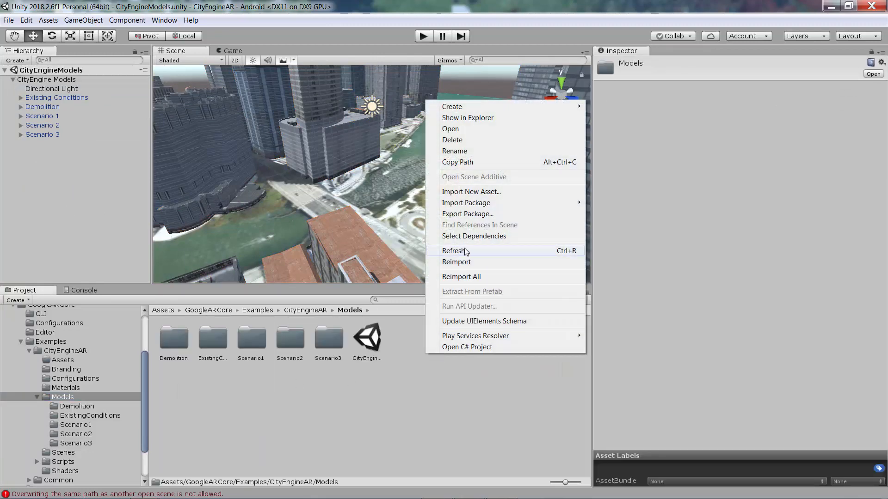
mouse_move(487, 107)
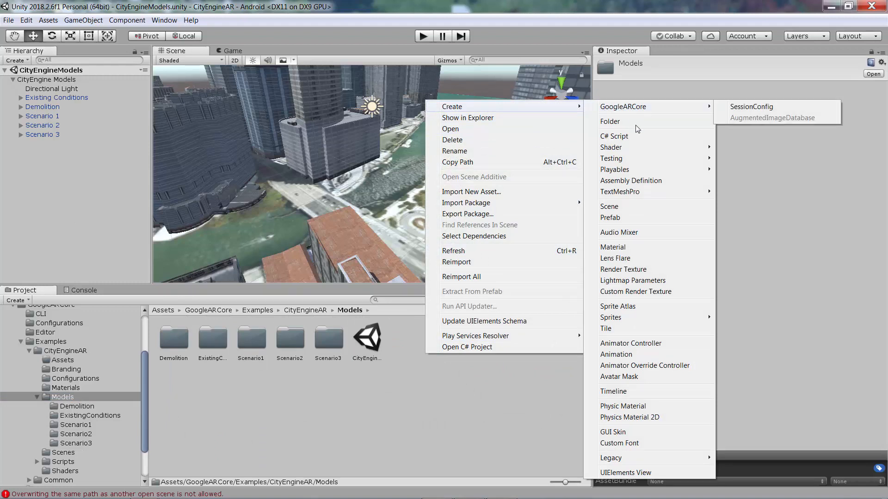
left_click(628, 219)
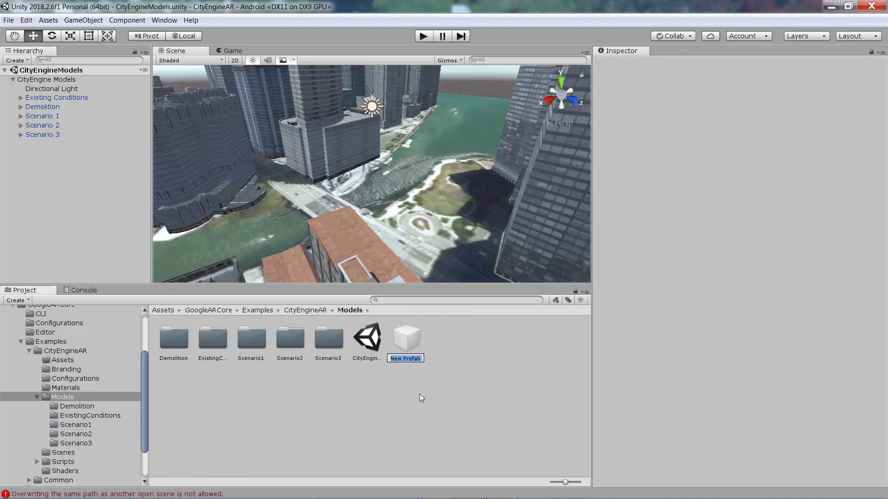
key("BackSpace")
type("CityEngine")
type("<")
type("_Models")
key("Return")
left_click(400, 393)
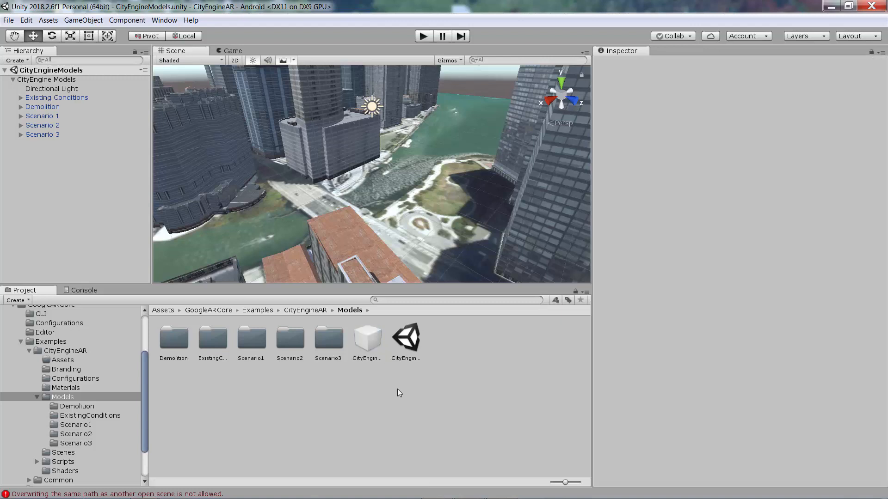
Fill the CityEngine_Models prefab with the collapsed CityEngine Models object from the hierarchy and save the scene
left_click(39, 80)
key("Left")
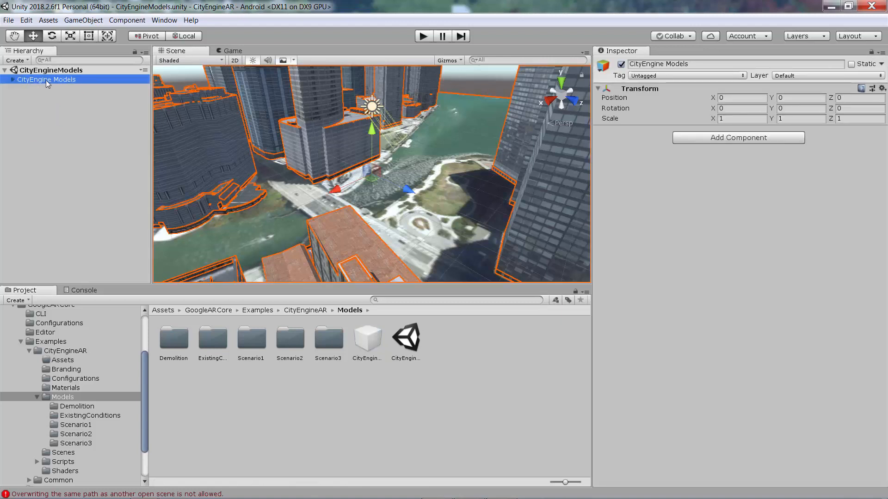
left_click_drag(46, 80, 356, 334)
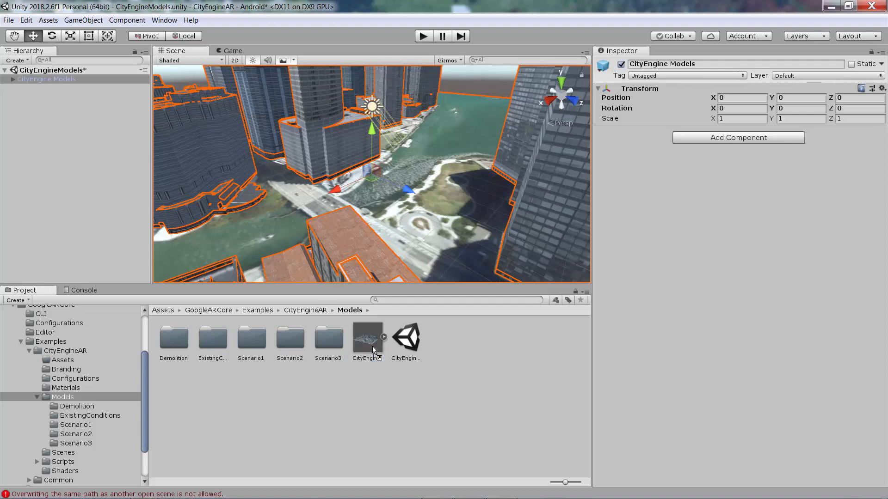
left_click(373, 346)
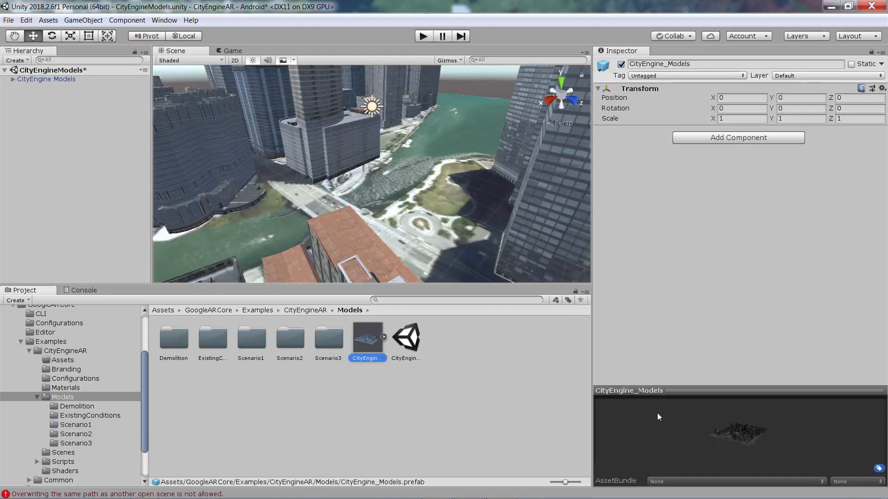
left_click(467, 398)
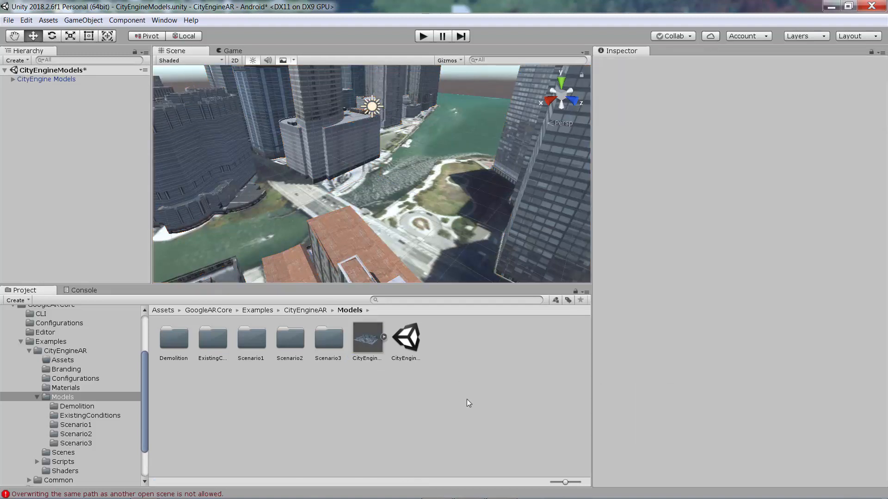
left_click(13, 80)
left_click(12, 79)
key("ctrl+s")
Open the CityEngineAR scene from the Scenes folder and show it in the Game view
left_click(36, 396)
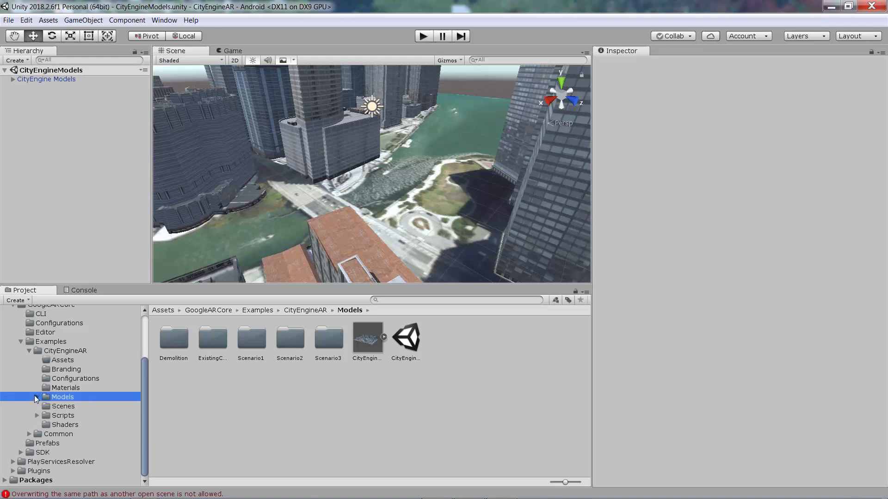
left_click(53, 406)
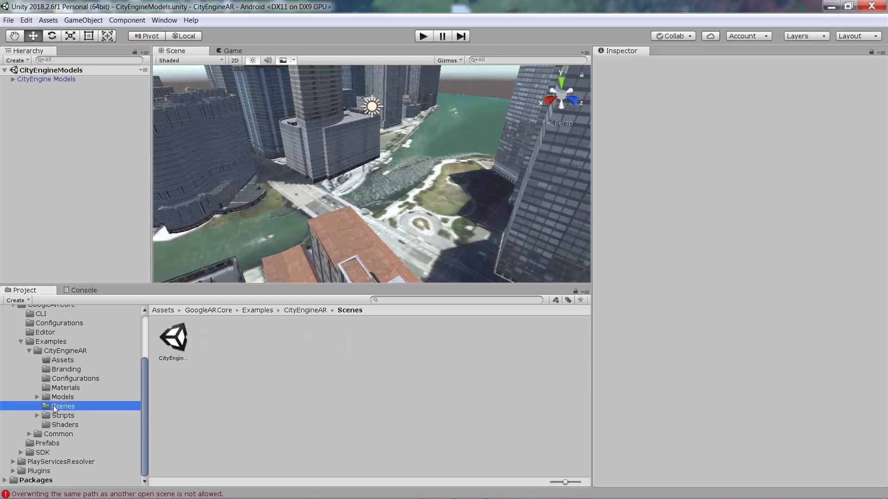
double_click(174, 342)
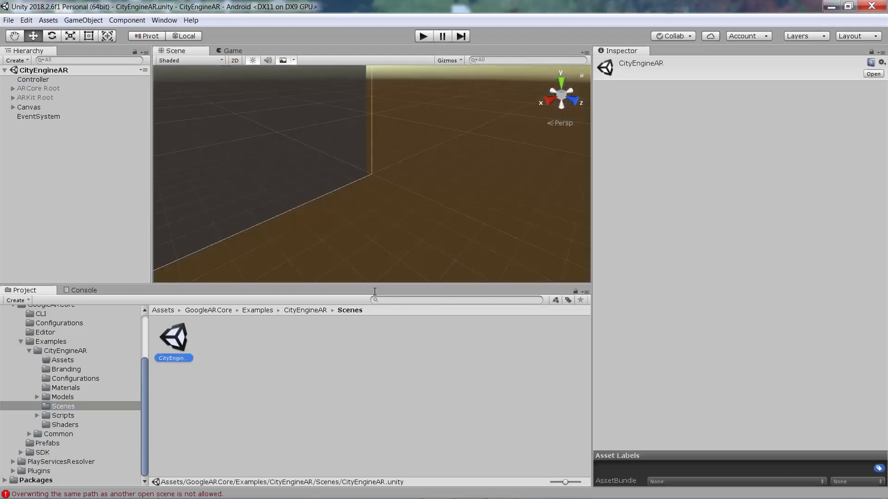
left_click(235, 60)
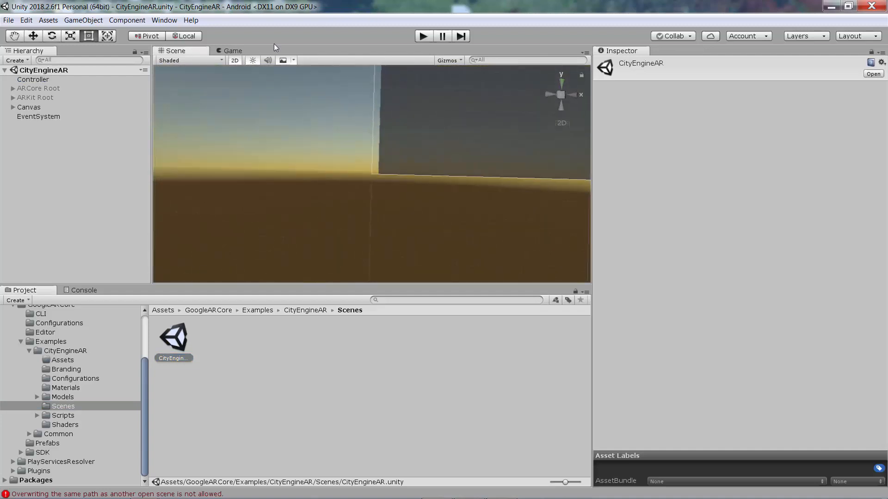
left_click(234, 50)
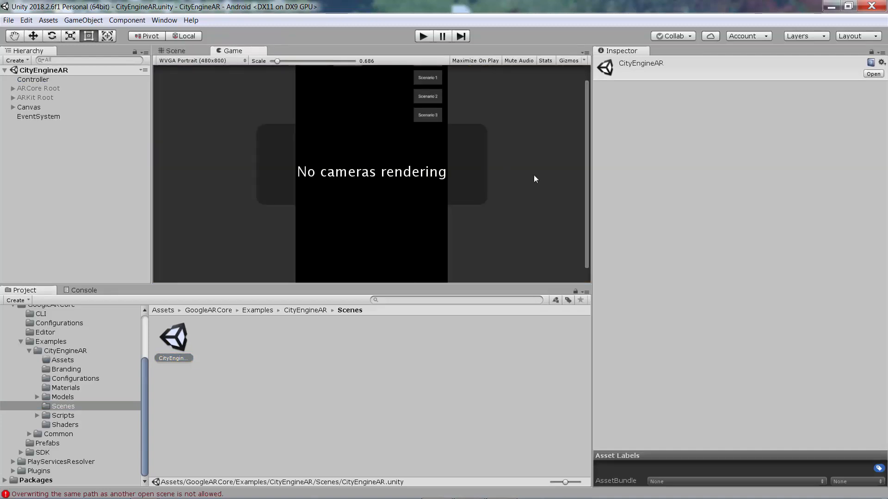
Set the Controller's Model Scaling Factor to 0.005 and assign the CityEngine_Models prefab as its Cityengine Model
left_click(37, 80)
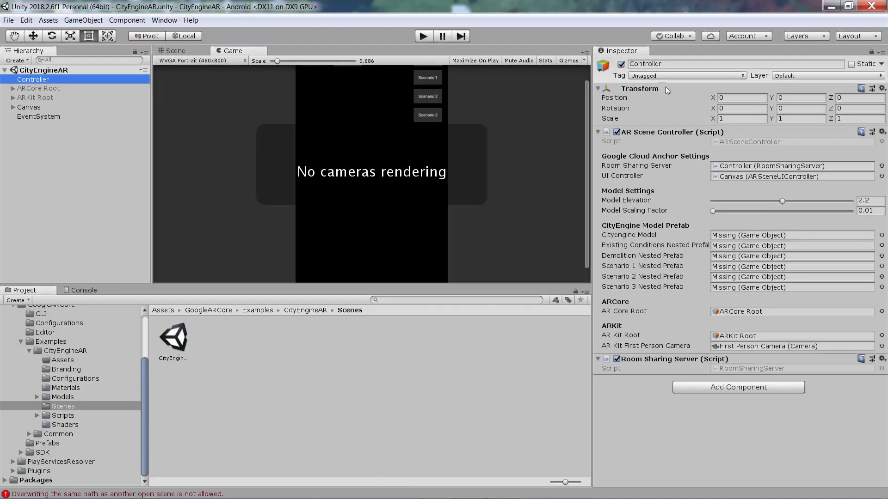
left_click(794, 234)
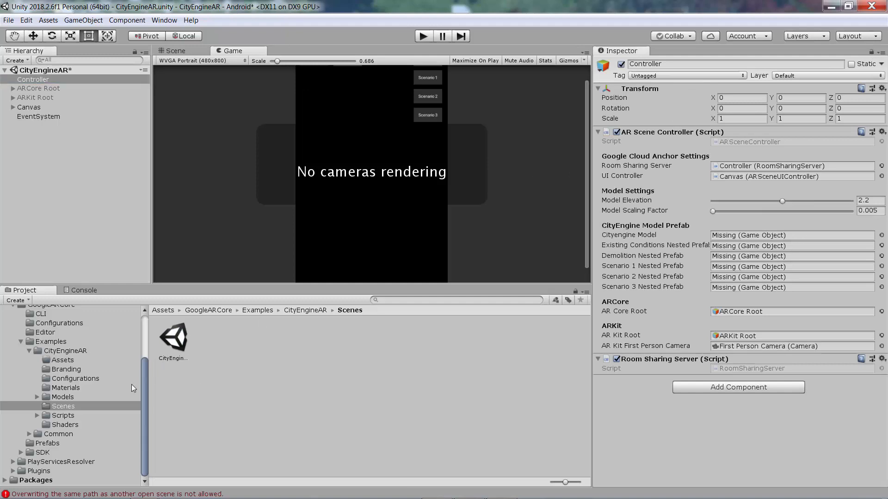
left_click(64, 398)
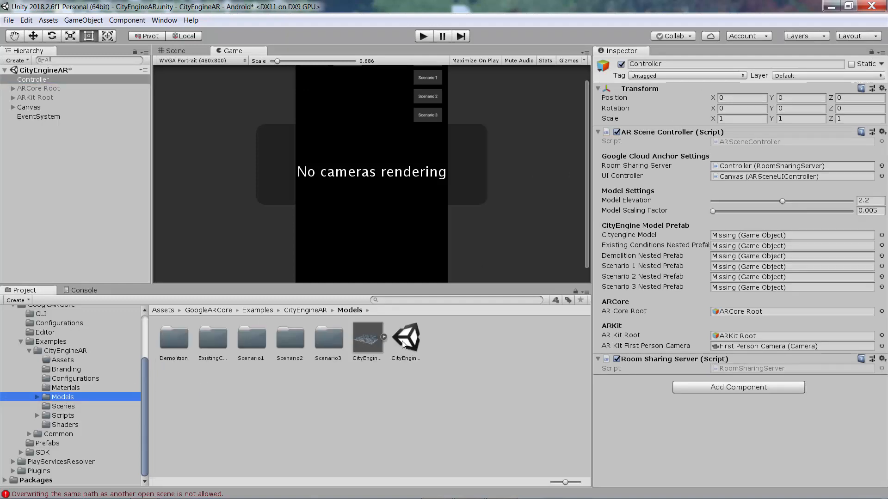
left_click_drag(372, 343, 736, 236)
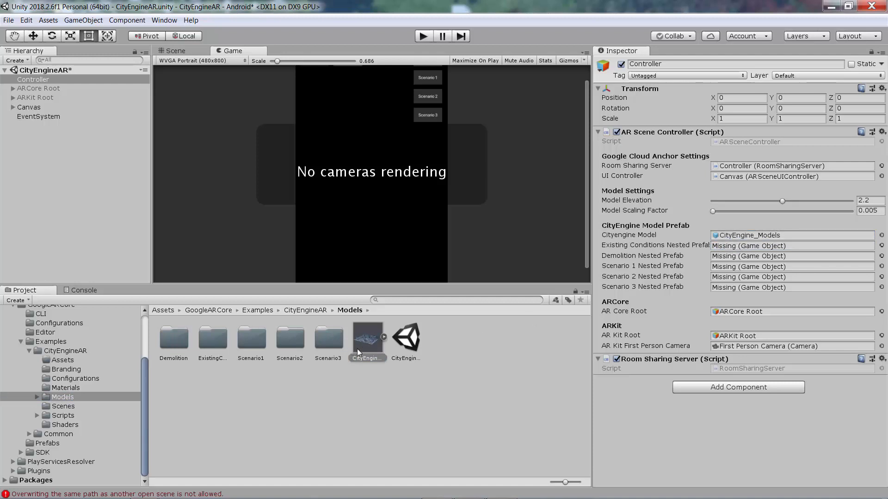
Assign the prefab's Existing Conditions, Demolition, Scenario 1, Scenario 2 and Scenario 3 children to the Controller's matching nested prefab slots
left_click(383, 337)
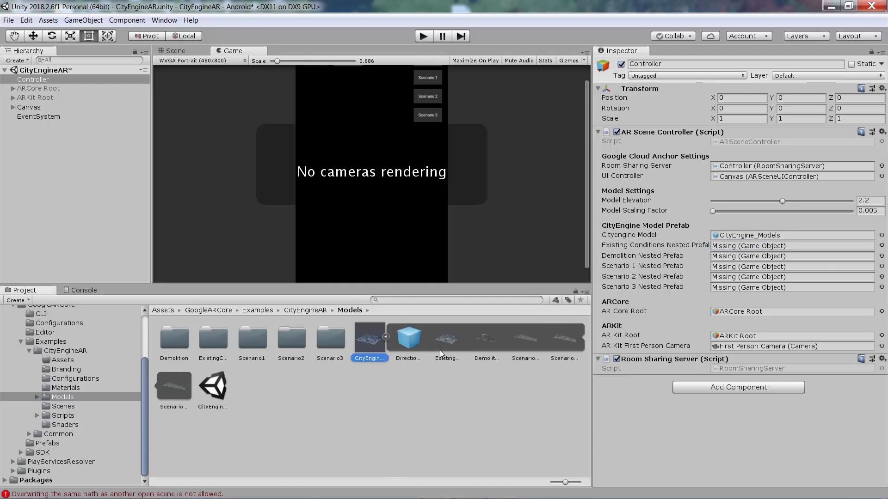
left_click_drag(448, 339, 752, 249)
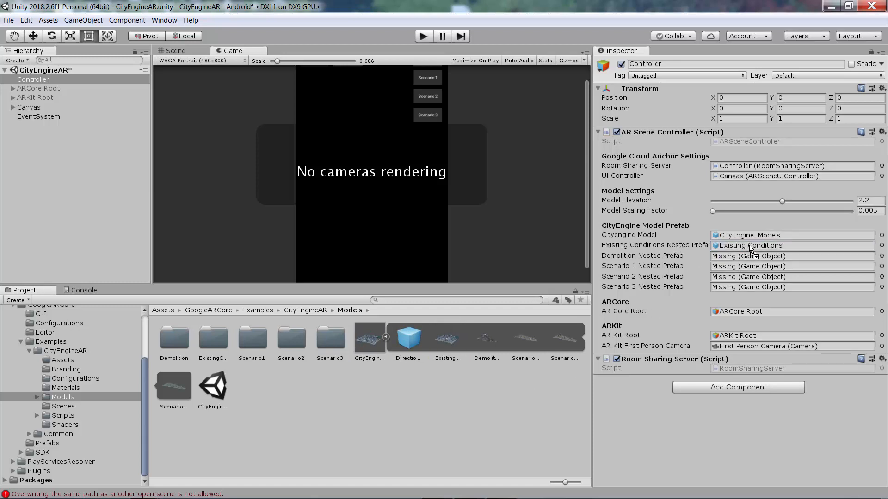
left_click_drag(490, 341, 756, 262)
left_click_drag(525, 339, 770, 271)
left_click_drag(568, 340, 742, 278)
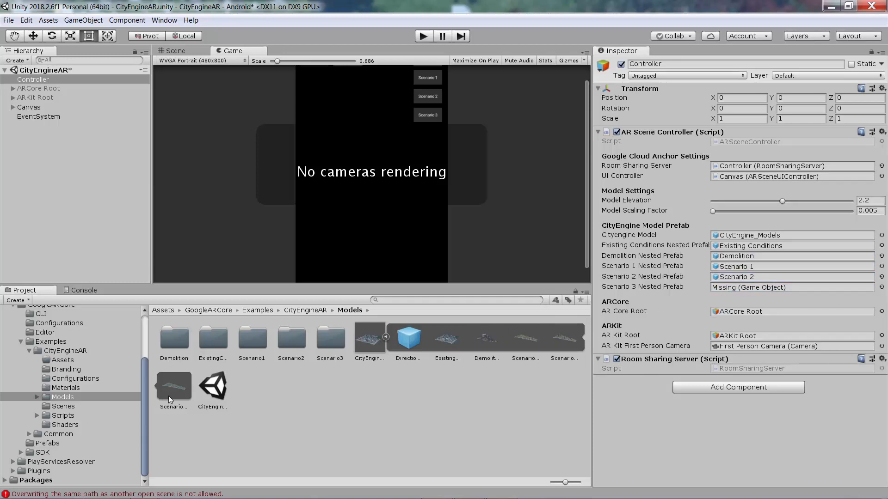
left_click_drag(172, 394, 776, 290)
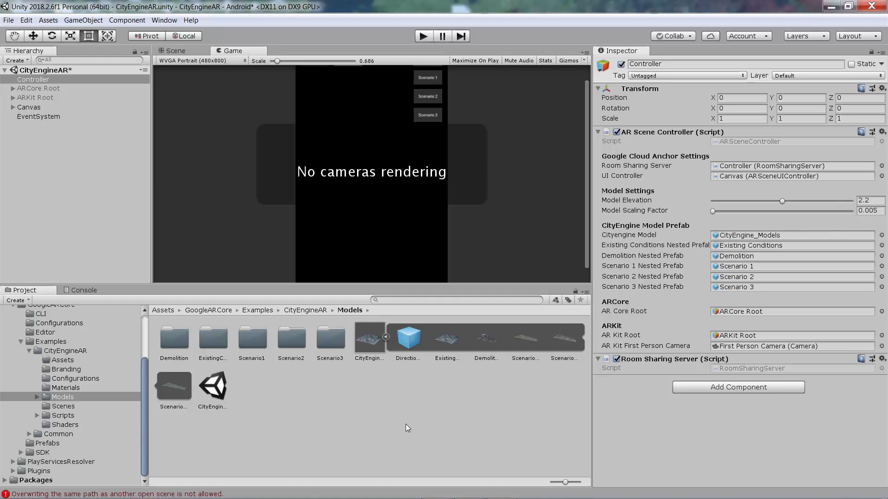
Reassign the Controller's scenario nested prefabs, ending with Scenario 2 and Scenario 3 in their own slots, and save the scene
left_click_drag(531, 341, 796, 287)
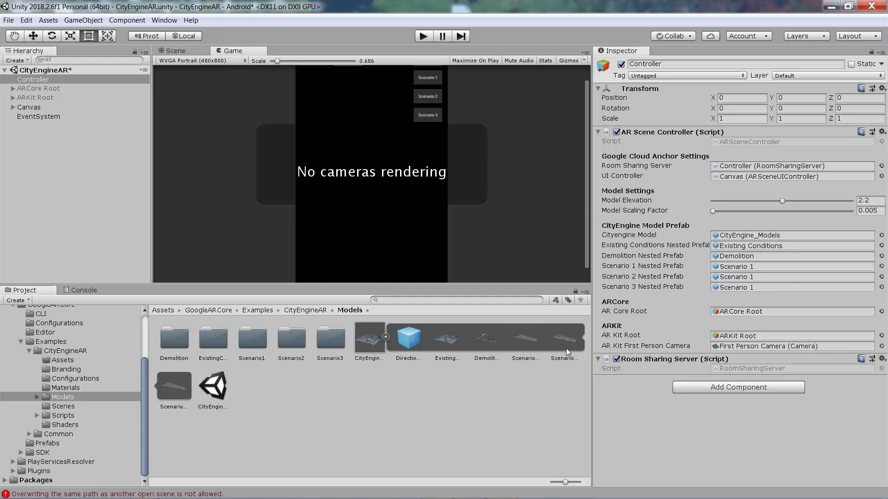
left_click_drag(560, 343, 735, 288)
left_click(450, 408)
left_click(385, 337)
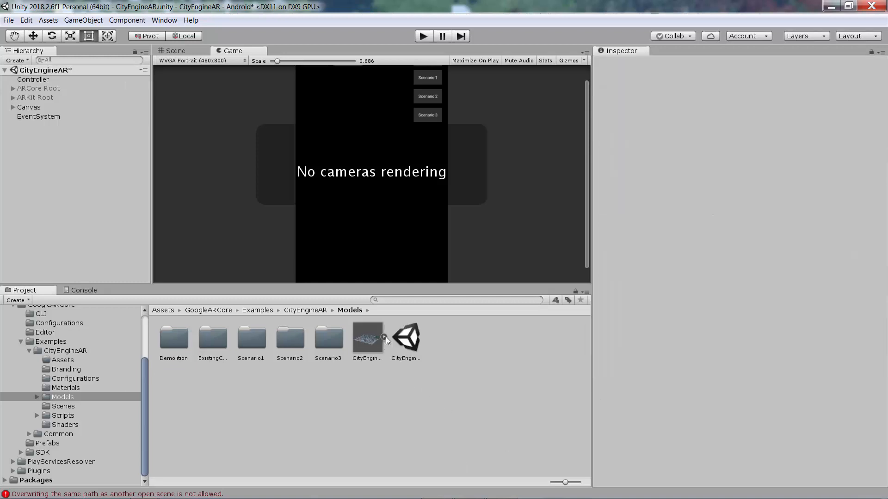
key("ctrl+s")
Check the Controller's prefab assignments and enlarge the Game view to inspect the full AR interface
left_click(34, 79)
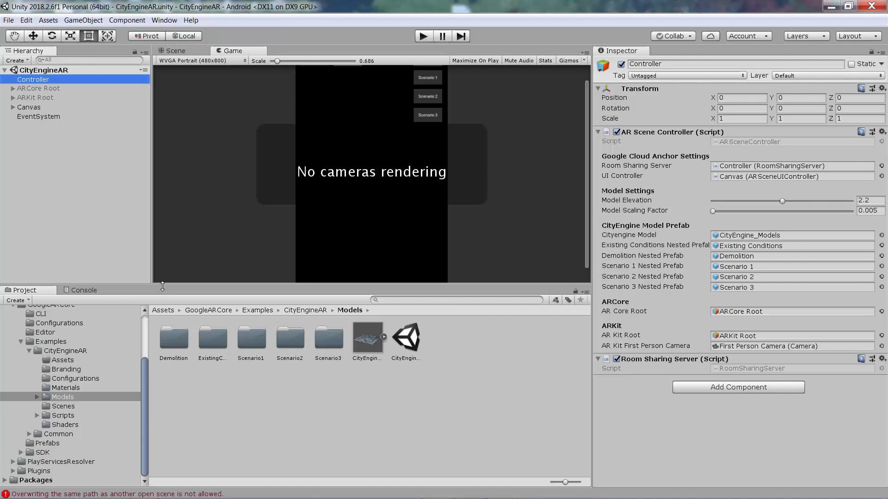
left_click_drag(162, 286, 173, 333)
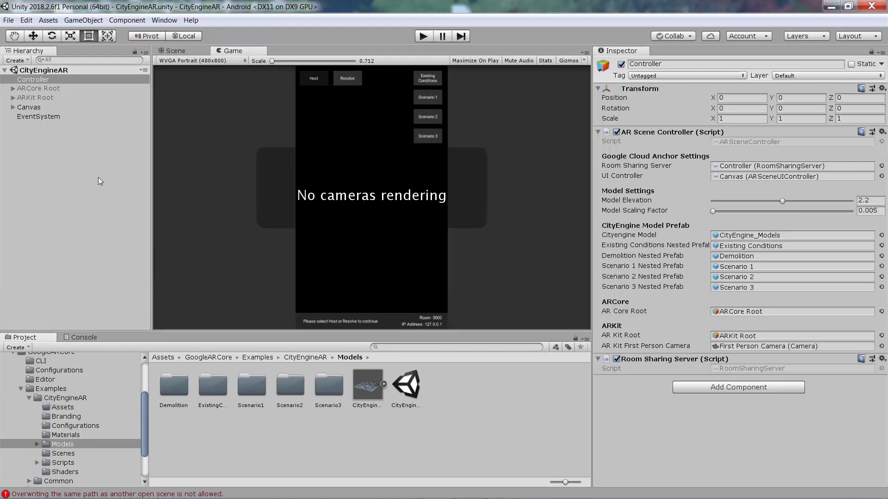
left_click(502, 488)
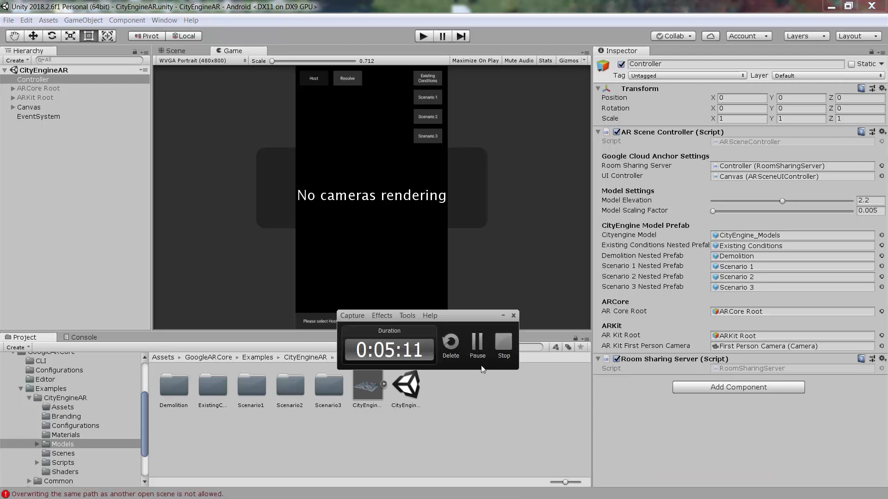
left_click(497, 352)
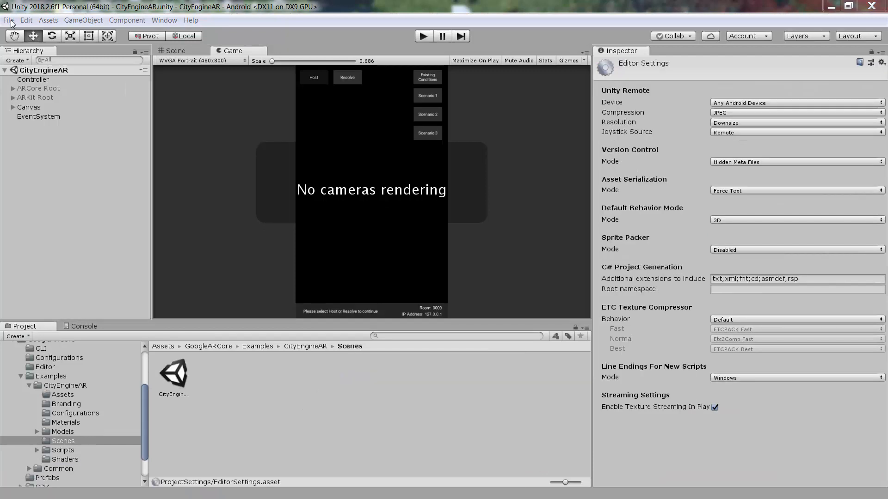
Check the Android SDK, JDK and NDK paths in the External Tools preferences, enlarging the window to read them all, and close it
left_click(9, 20)
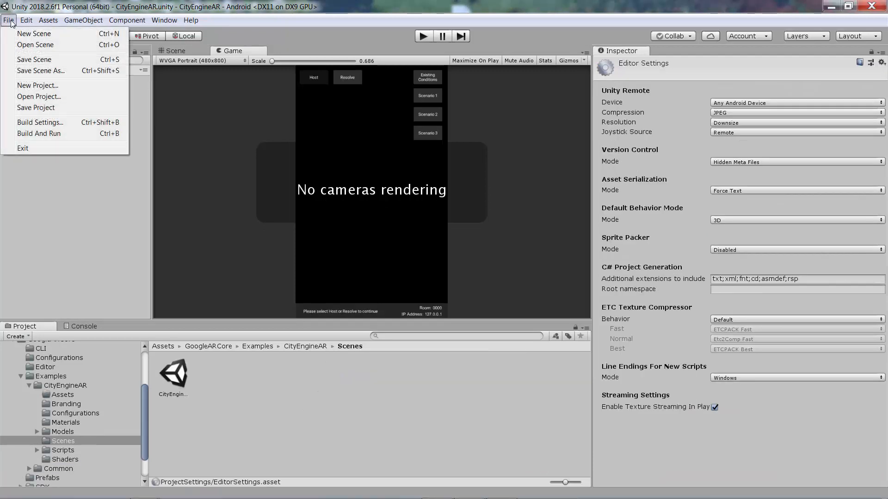
mouse_move(21, 23)
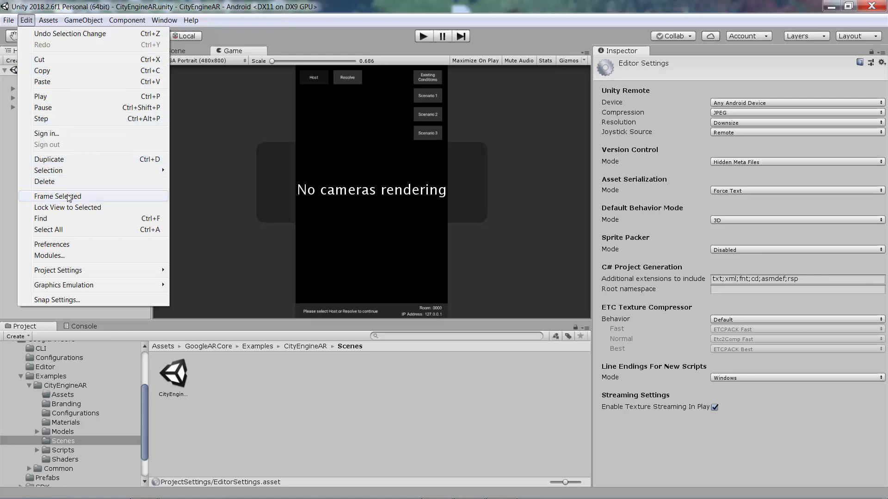
left_click(67, 245)
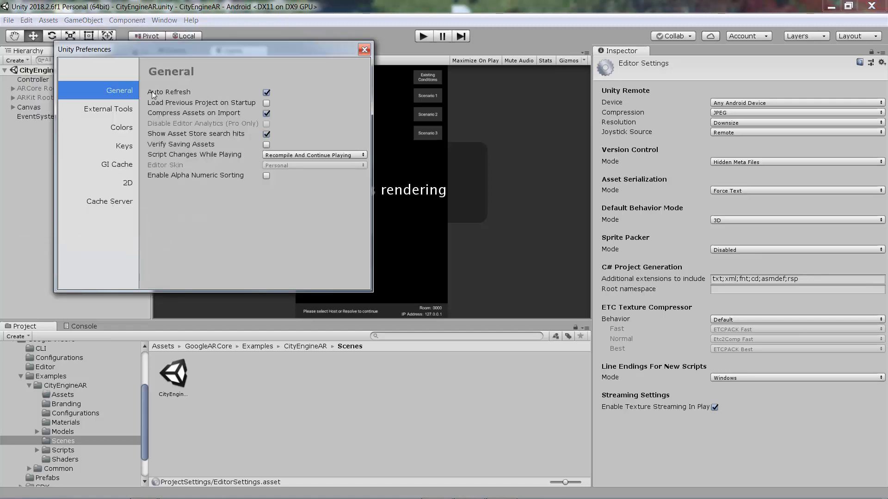
left_click(124, 110)
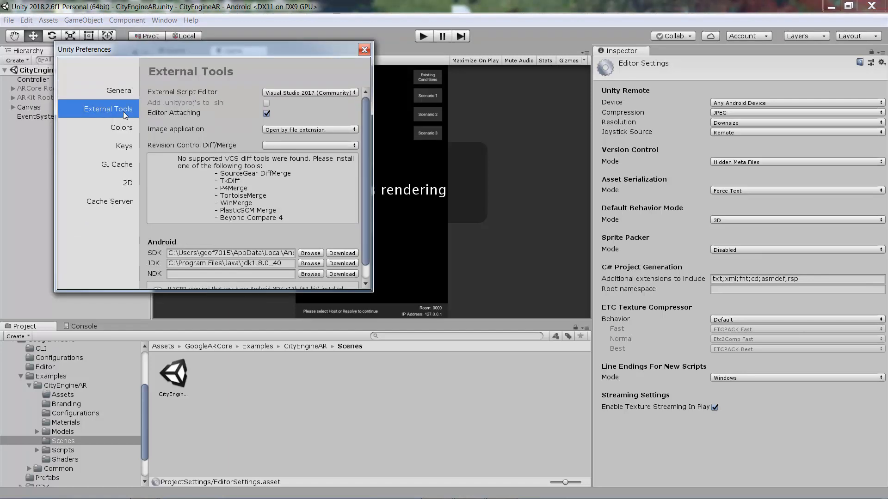
left_click_drag(371, 290, 541, 356)
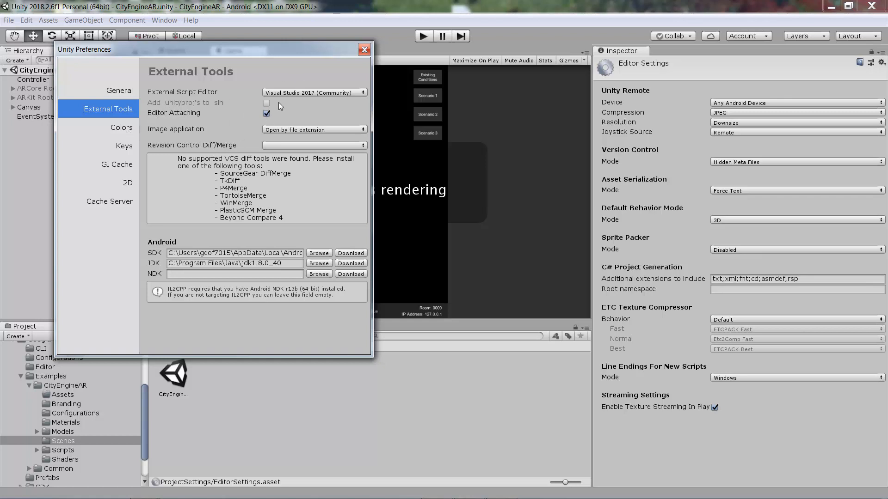
left_click(365, 50)
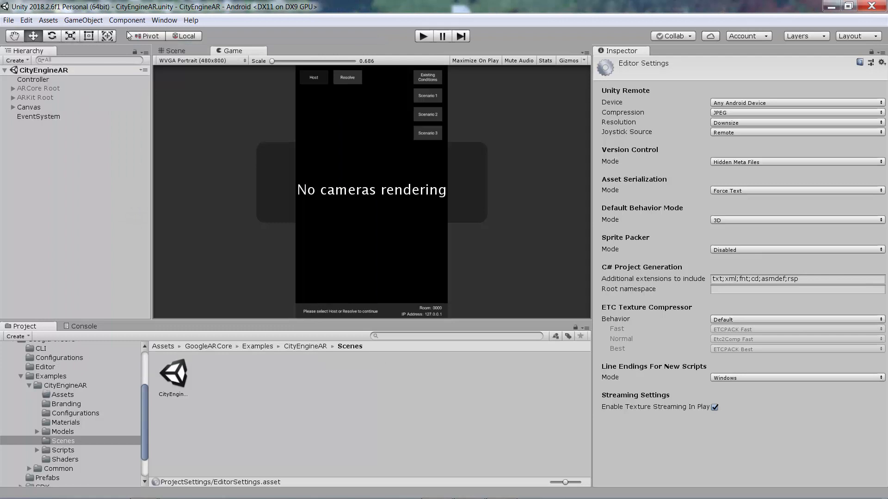
Save the Unity project
left_click(9, 19)
left_click(49, 109)
mouse_move(337, 498)
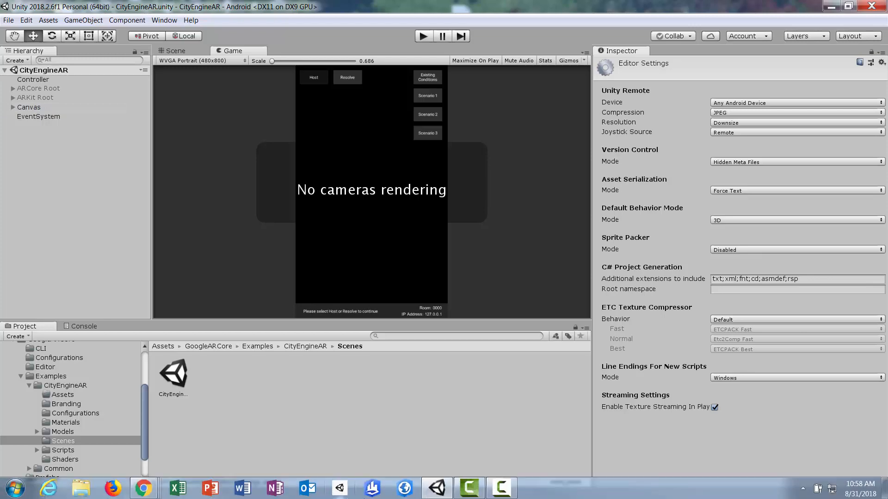
left_click(498, 486)
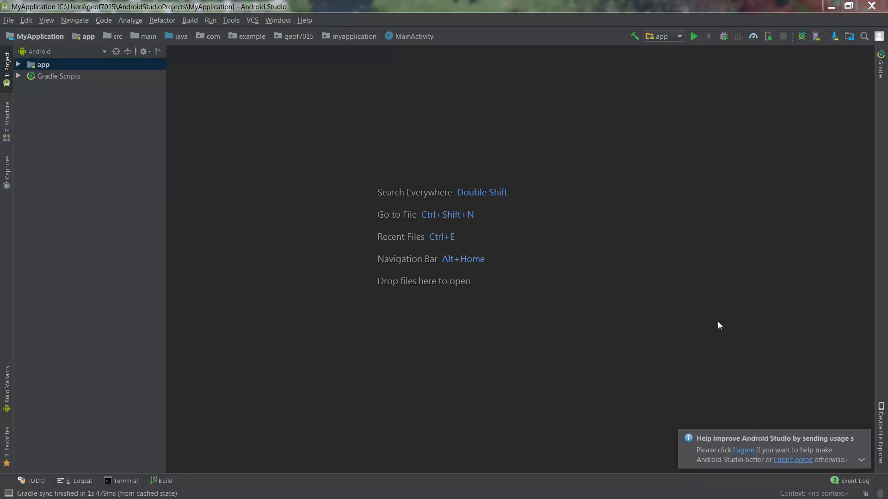
Review the Android SDK platforms in Android Studio's SDK Manager, and exit Android Studio
left_click(835, 37)
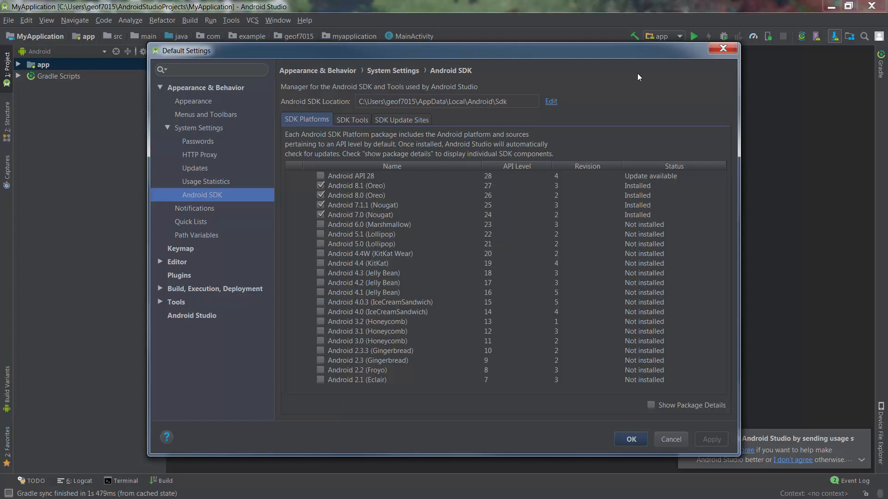
left_click(723, 48)
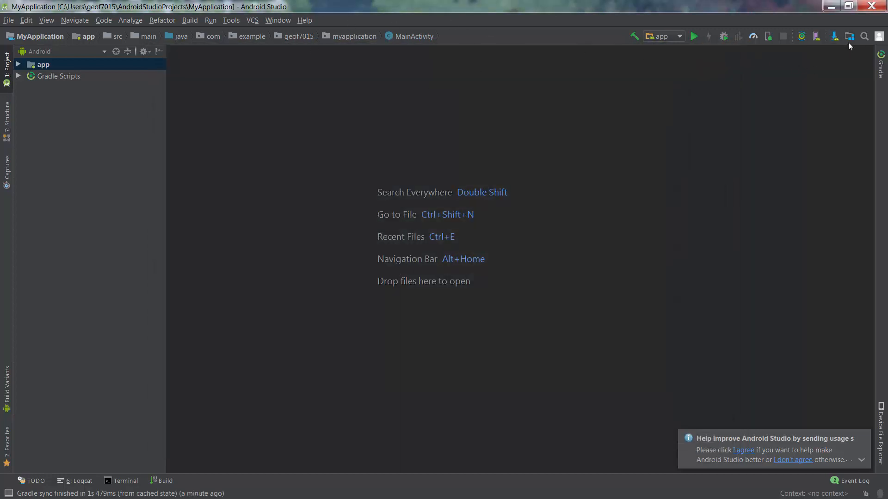
left_click(834, 37)
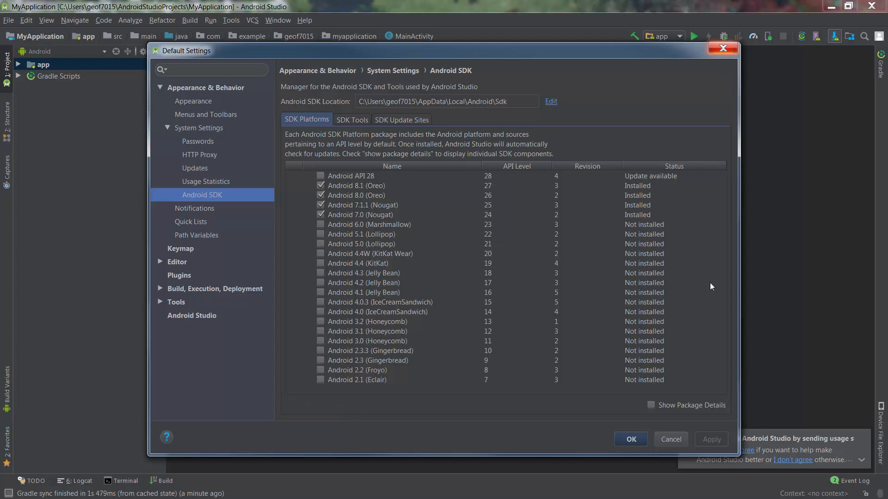
left_click(631, 438)
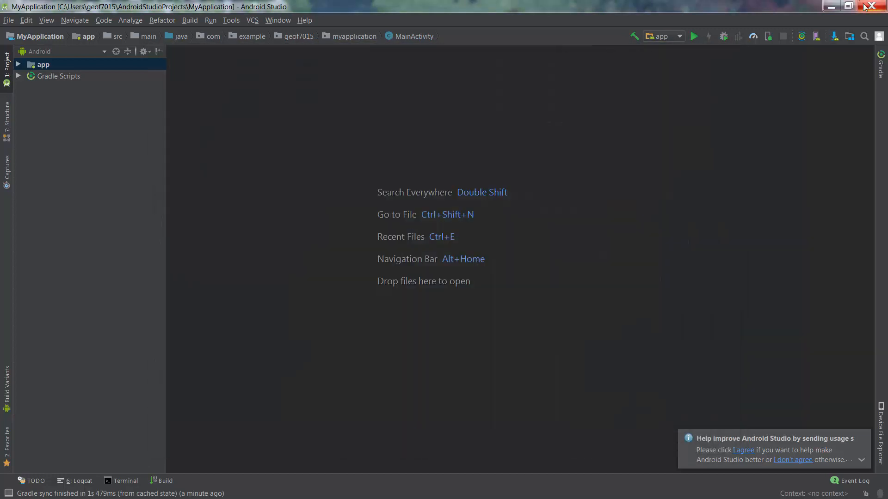
left_click(870, 6)
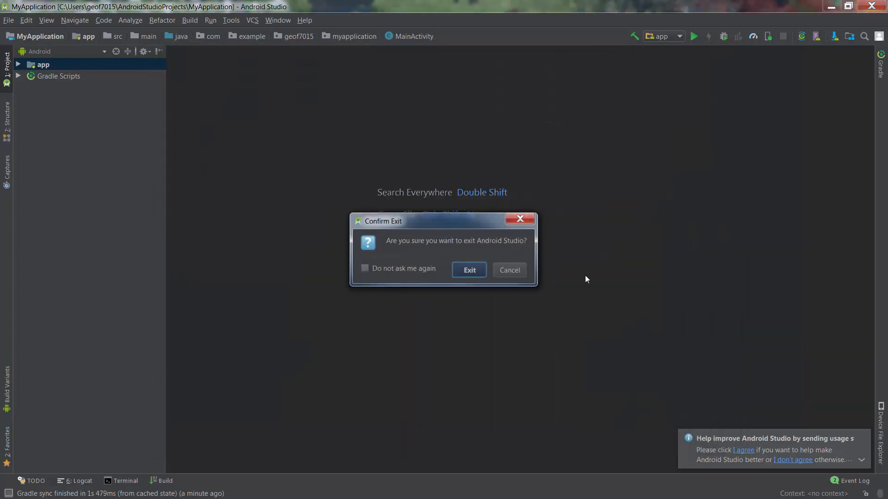
left_click(468, 270)
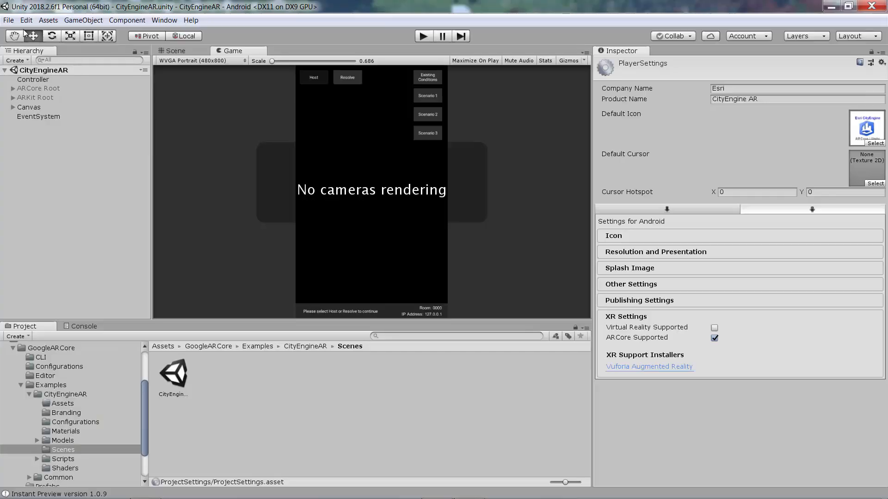
Open the Editor project settings in Unity and check the Unity Remote device options
left_click(9, 20)
mouse_move(21, 22)
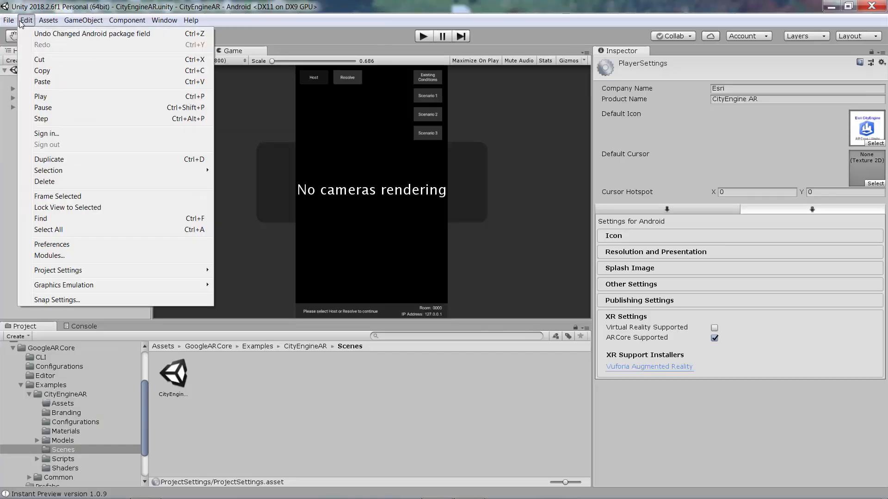
mouse_move(71, 273)
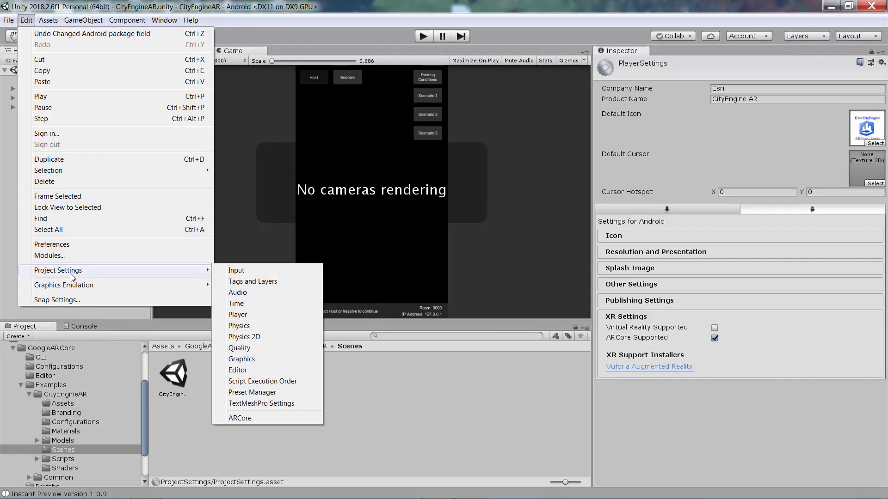
left_click(254, 375)
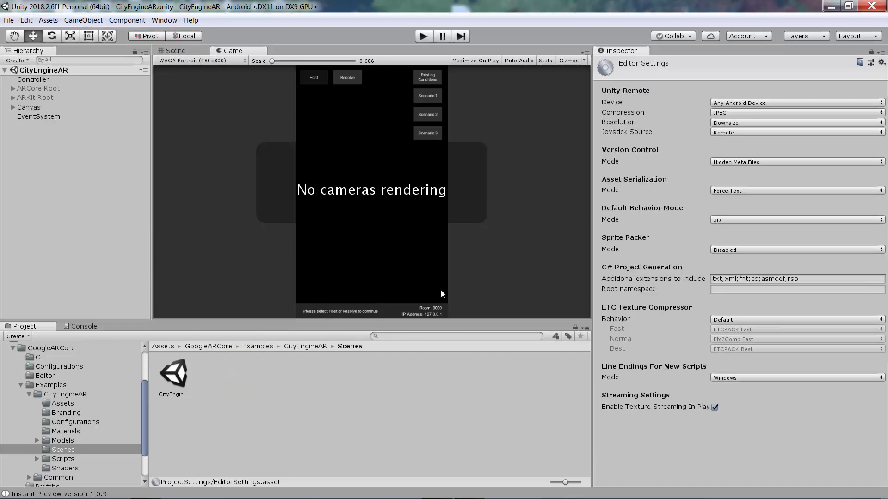
left_click(734, 104)
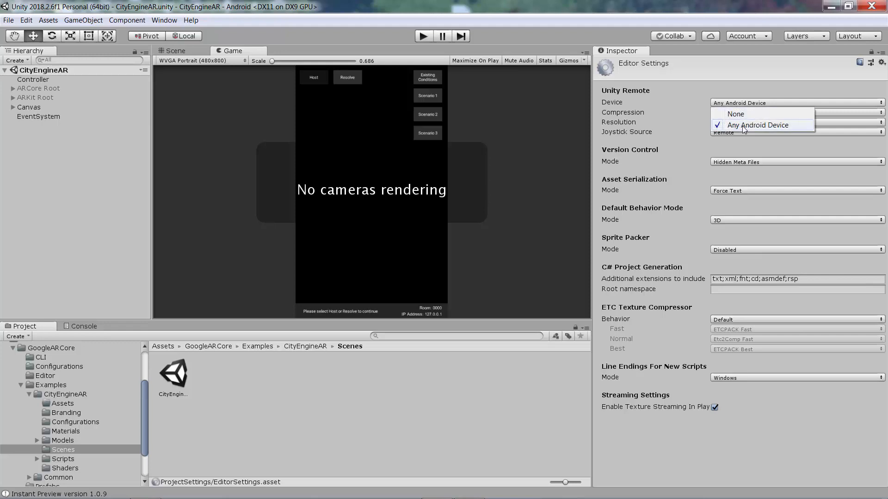
left_click(721, 93)
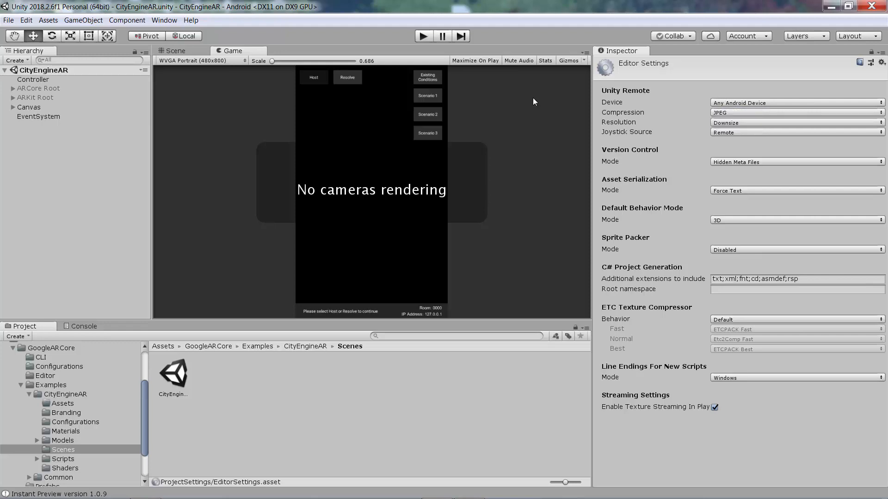
Open the ARCore project settings
left_click(24, 21)
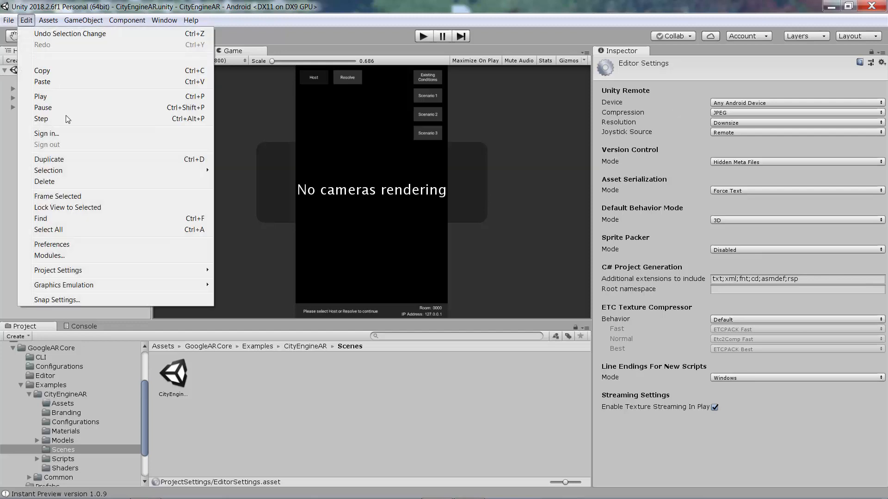
mouse_move(86, 268)
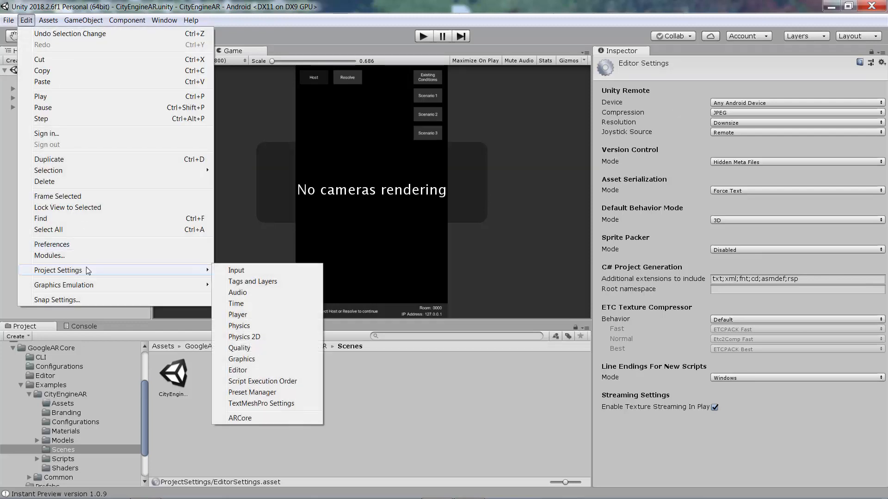
left_click(245, 419)
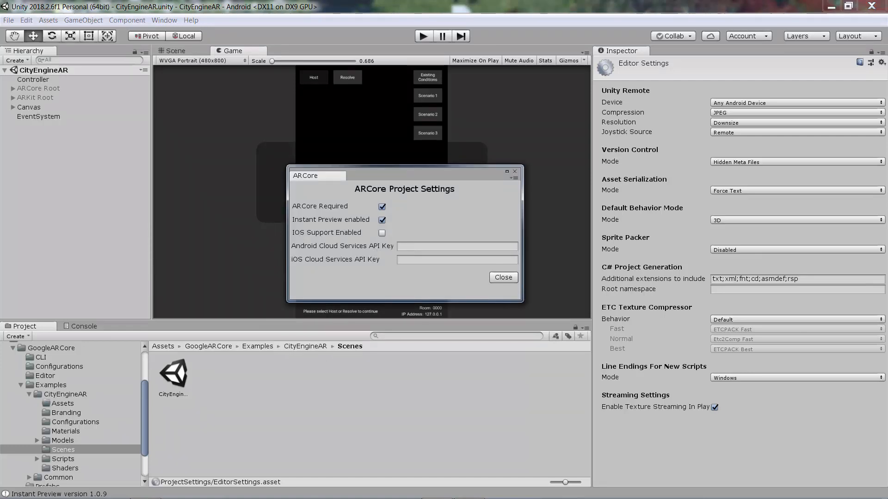
Switch to the Google Cloud API Library, search for "cloud anchor" and open the ARCore Cloud Anchor API's management page
mouse_move(153, 493)
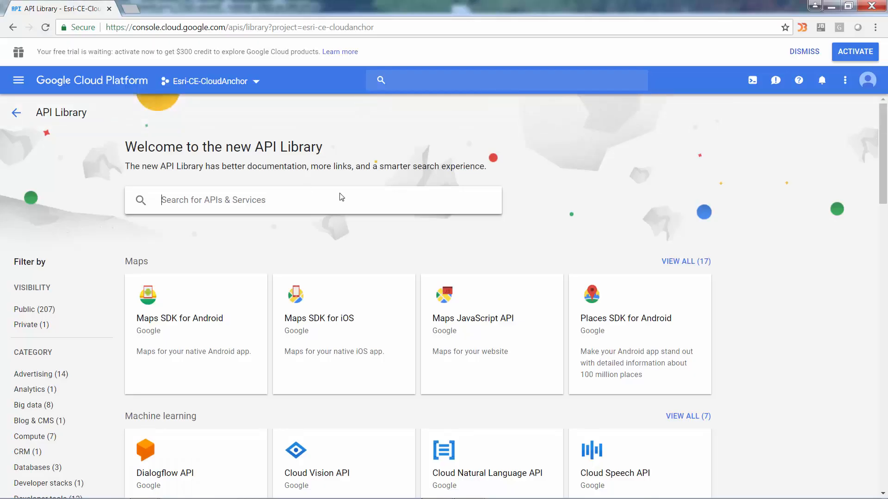
type("cloud anchot")
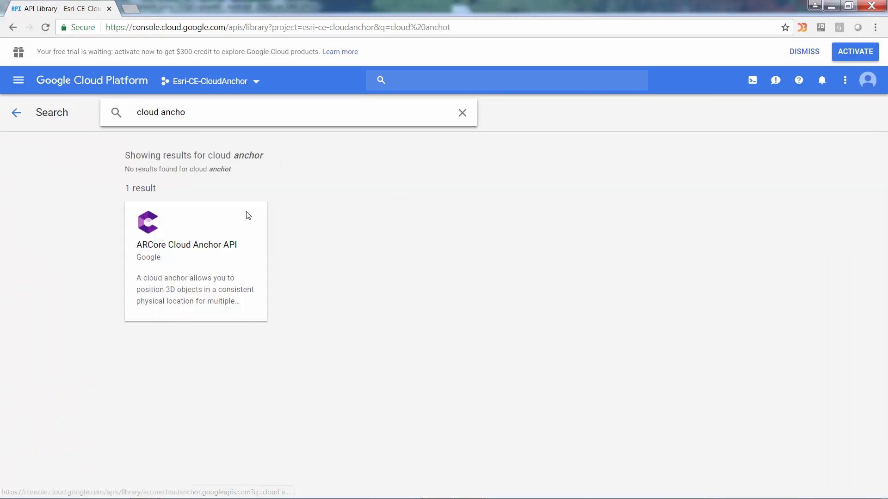
key("BackSpace")
type("r")
left_click(191, 202)
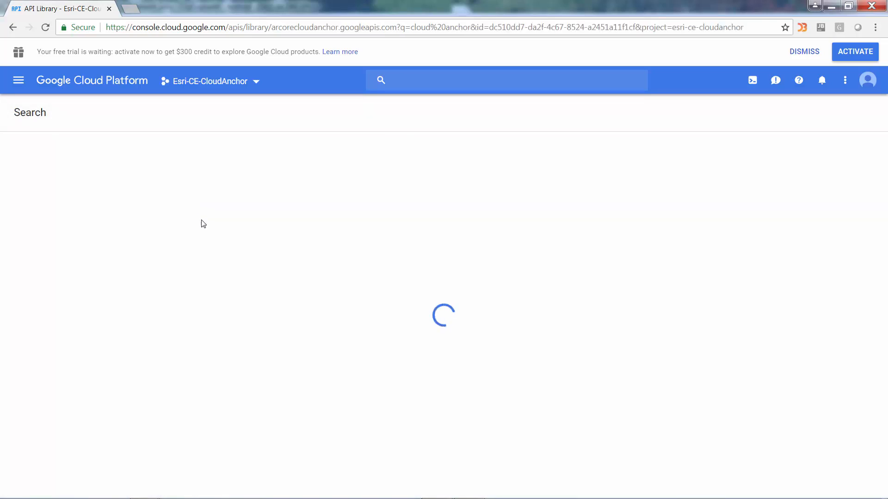
left_click(179, 248)
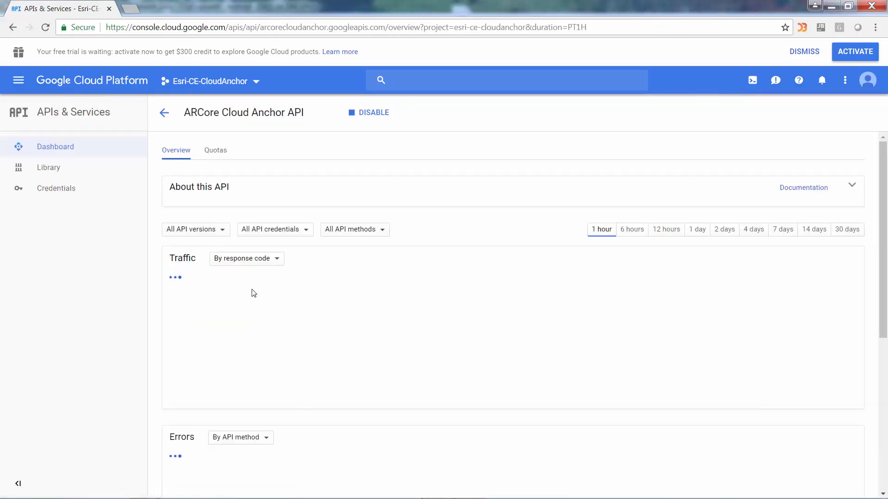
Create a new API key in the Esri-CE-CloudAnchor project's credentials and select the generated key for copying
left_click(72, 196)
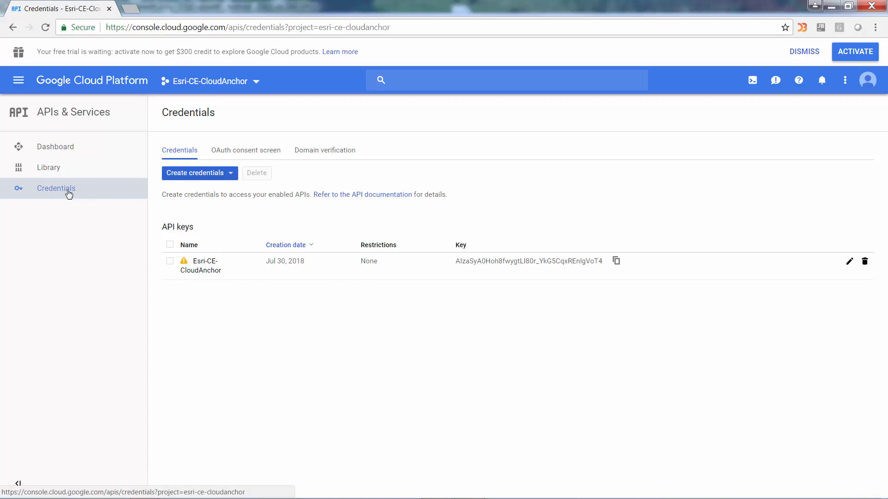
left_click(221, 175)
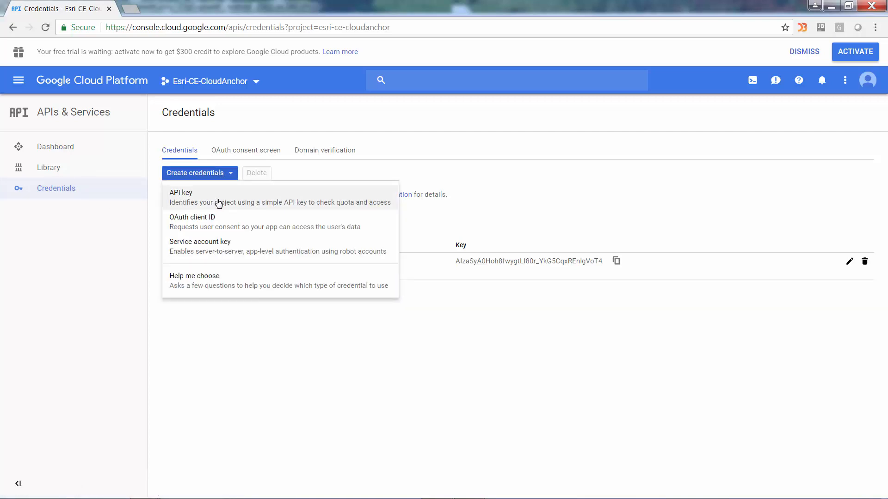
left_click(319, 191)
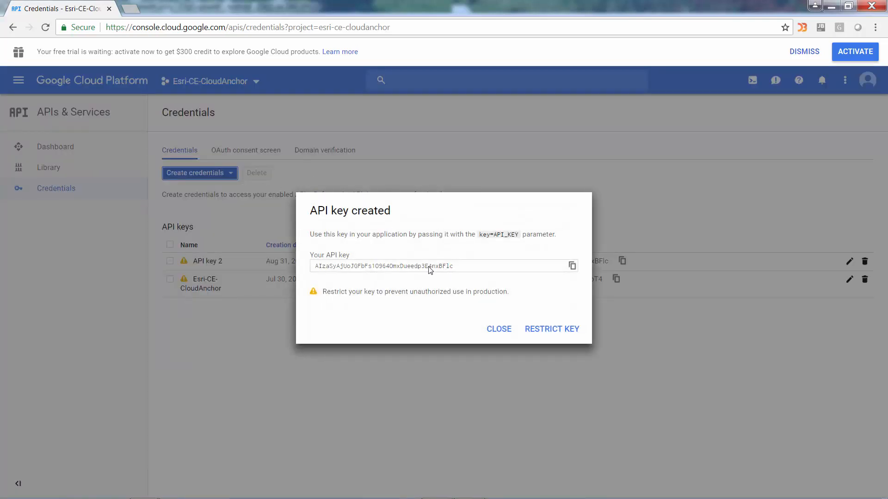
left_click(409, 270)
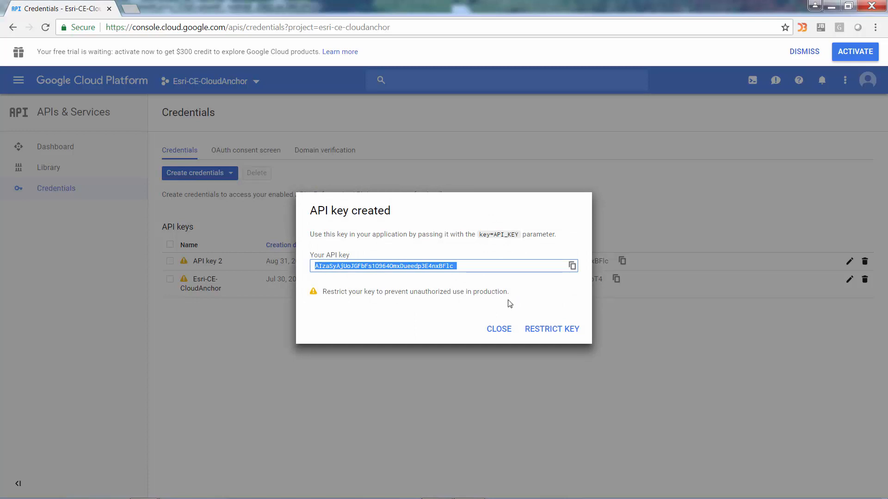
Open the new API key's restriction settings and set its name to "My Project"
left_click(535, 333)
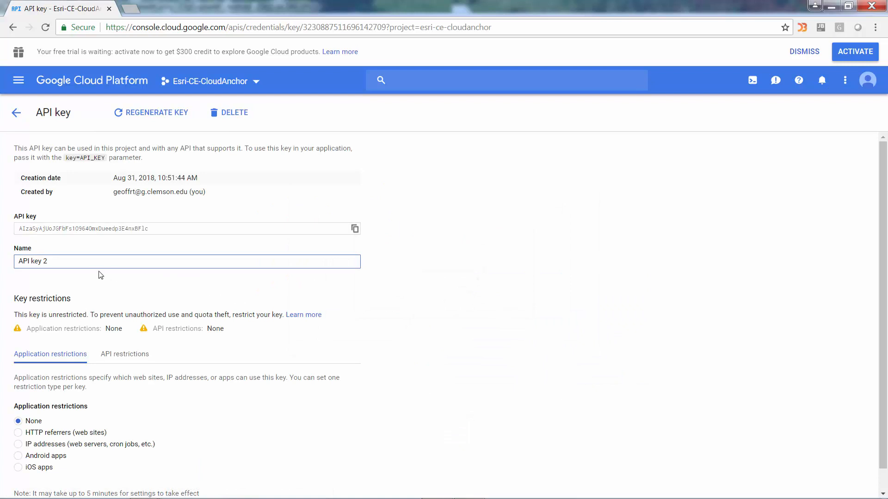
left_click_drag(76, 263, 1, 276)
type("My Project")
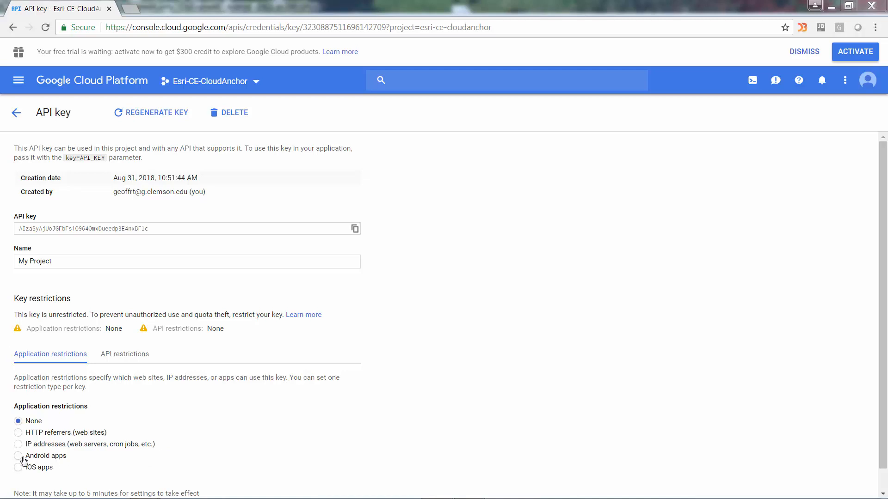
Switch to Unity, paste the copied API key as the Android Cloud Services API Key and close the ARCore project settings
left_click(296, 498)
left_click(424, 246)
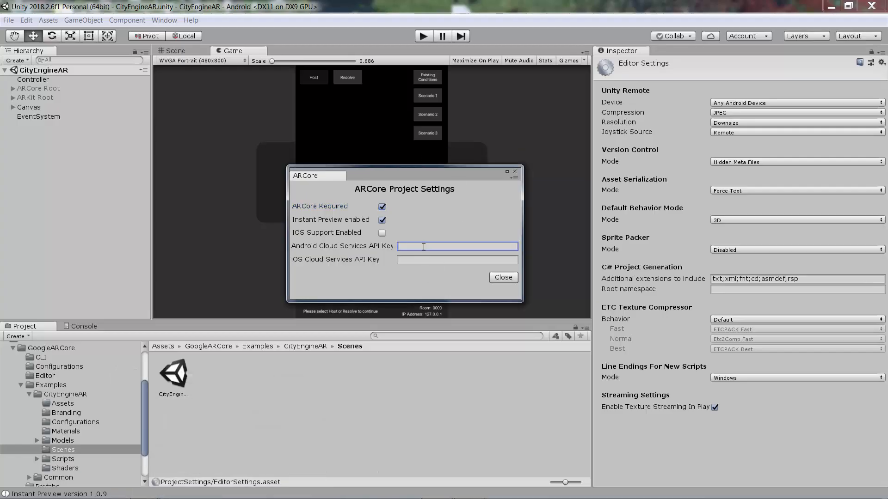
key("ctrl+v")
left_click(515, 172)
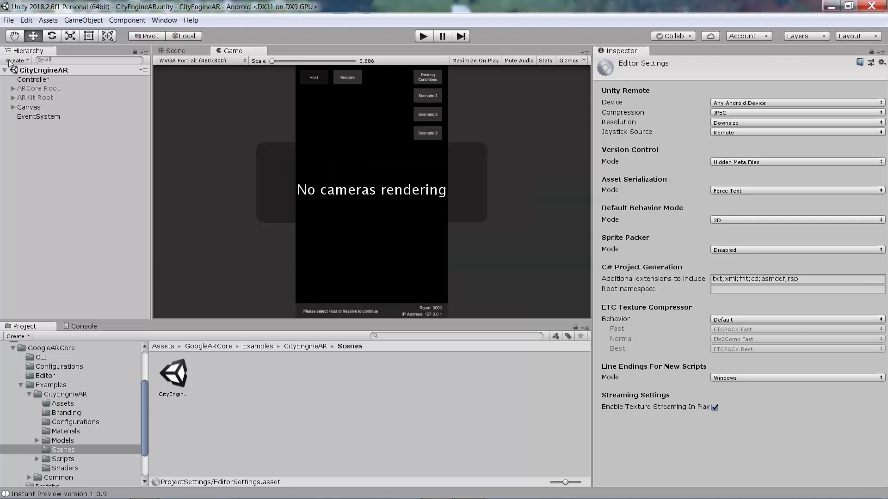
Save the project and the CityEngineAR scene
left_click(8, 20)
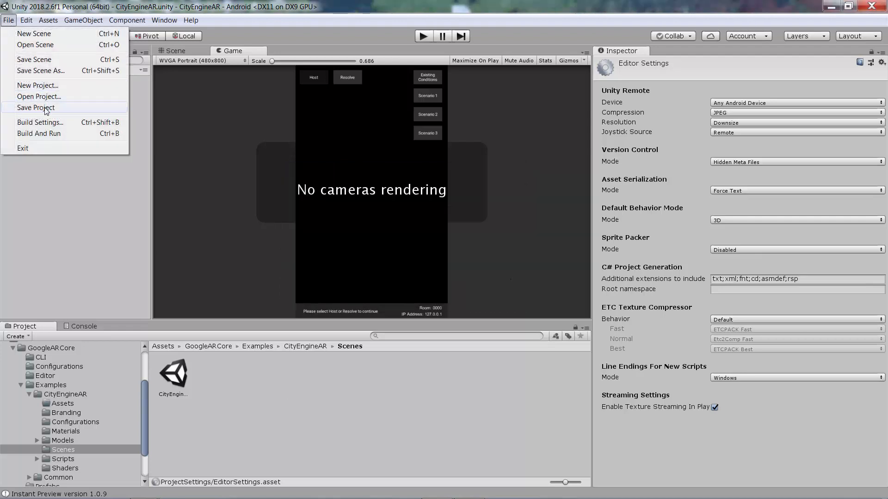
left_click(45, 111)
left_click(8, 20)
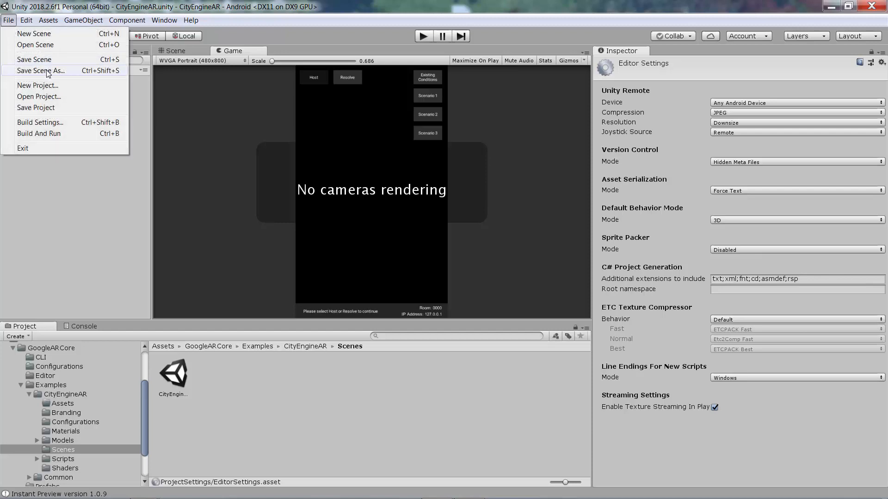
left_click(48, 64)
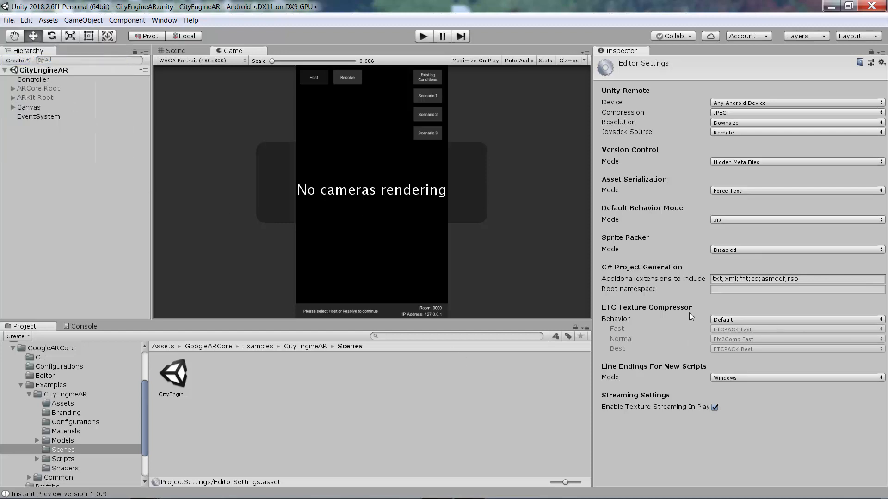
left_click(43, 80)
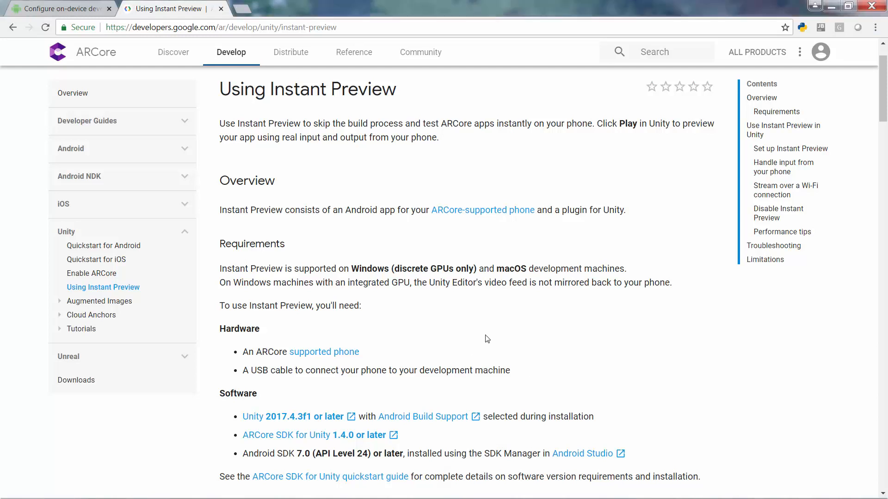
In the browser, read the Instant Preview guide's requirements and setup instructions, and open its developer options and debugging link in a new tab
scroll(487, 336, "down", 2)
scroll(487, 336, "down", 3)
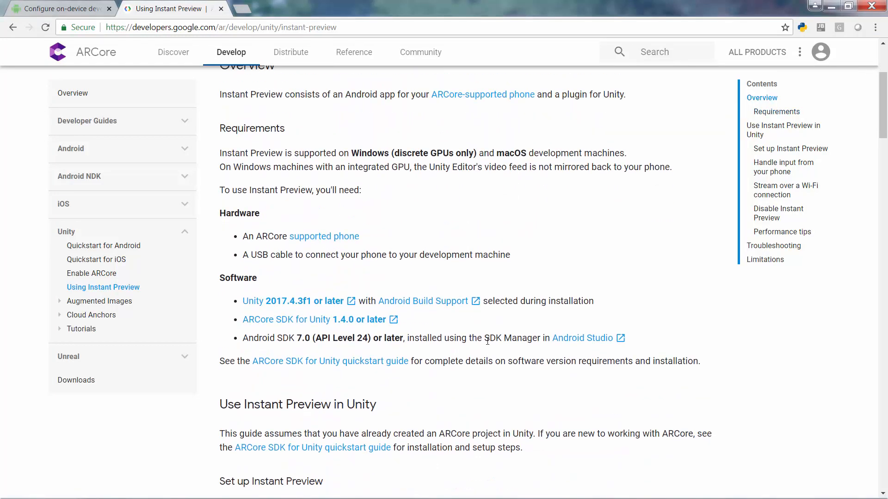
scroll(487, 345, "down", 5)
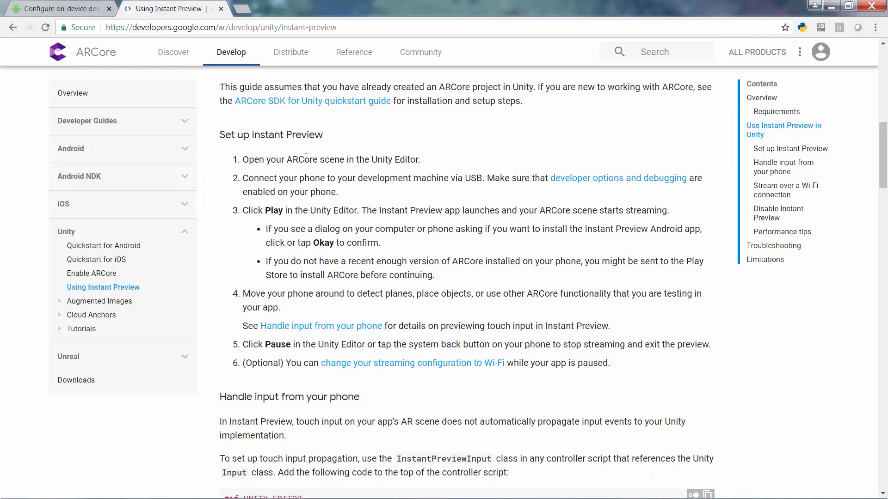
right_click(609, 185)
left_click(625, 192)
left_click(304, 5)
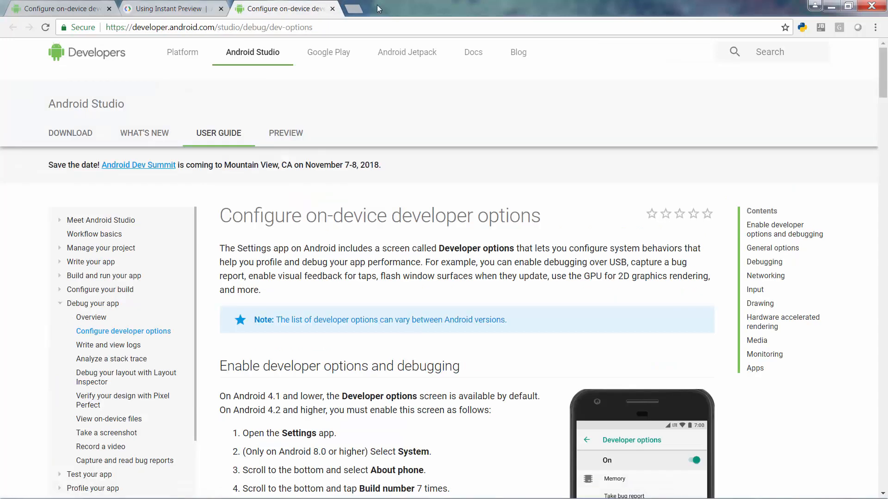
Review how to enable developer options and USB debugging on the phone, close that page and return to the Instant Preview setup instructions
scroll(492, 267, "down", 3)
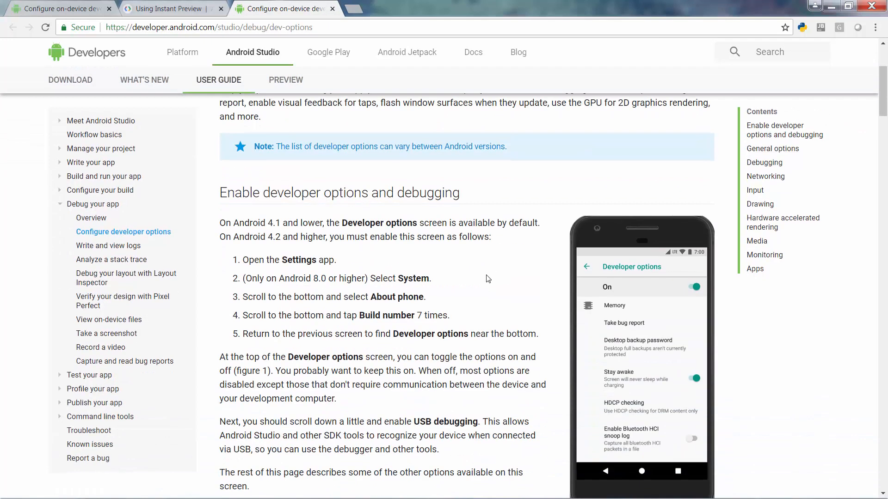
scroll(488, 277, "down", 1)
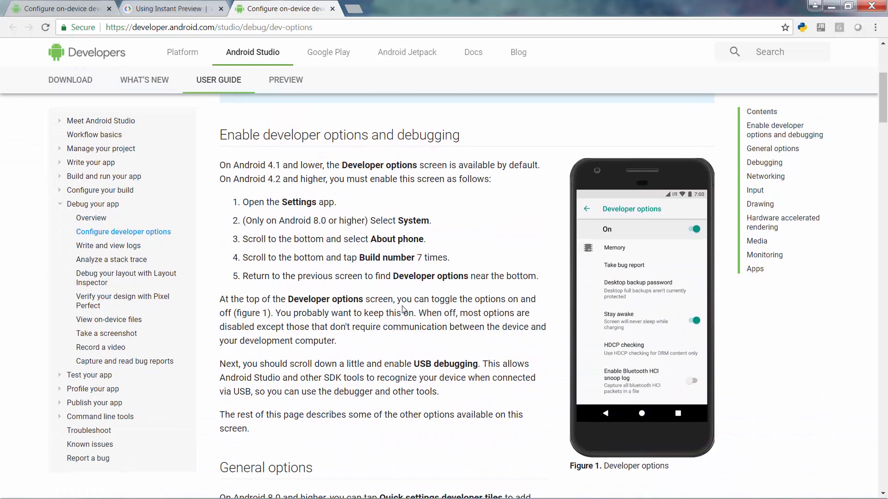
scroll(413, 311, "down", 2)
scroll(413, 311, "down", 4)
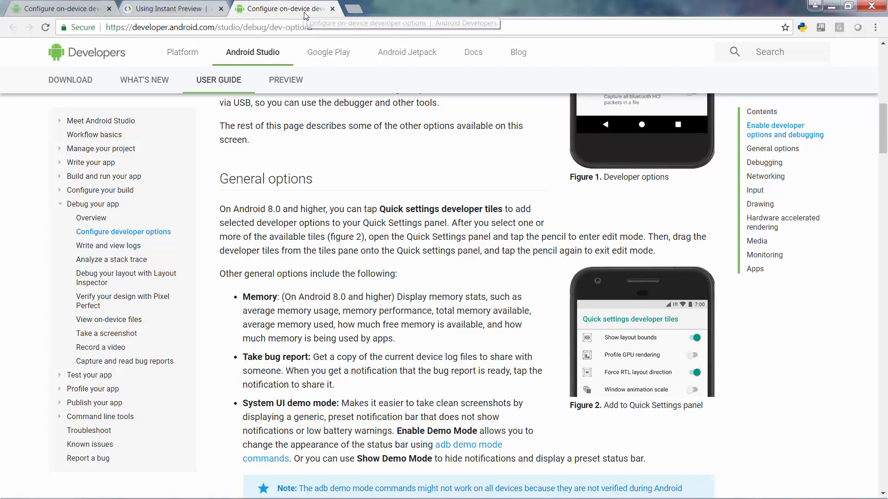
scroll(361, 215, "up", 7)
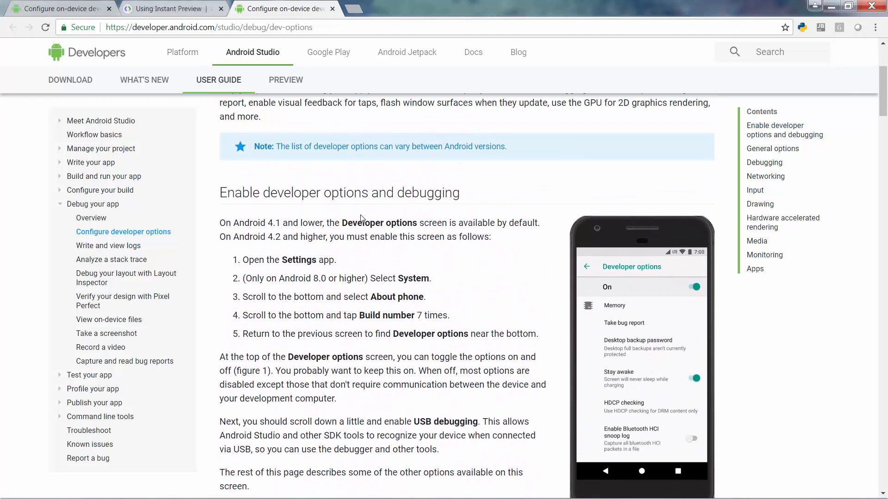
left_click(333, 9)
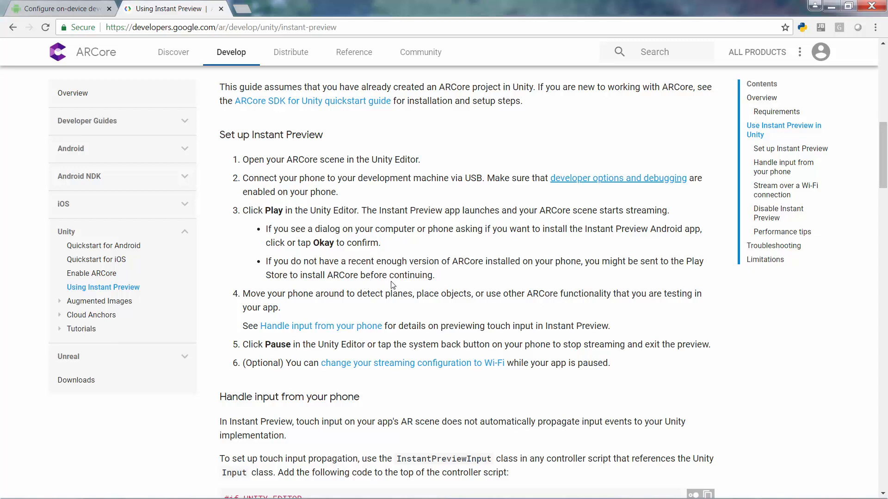
scroll(391, 284, "down", 1)
scroll(392, 284, "up", 1)
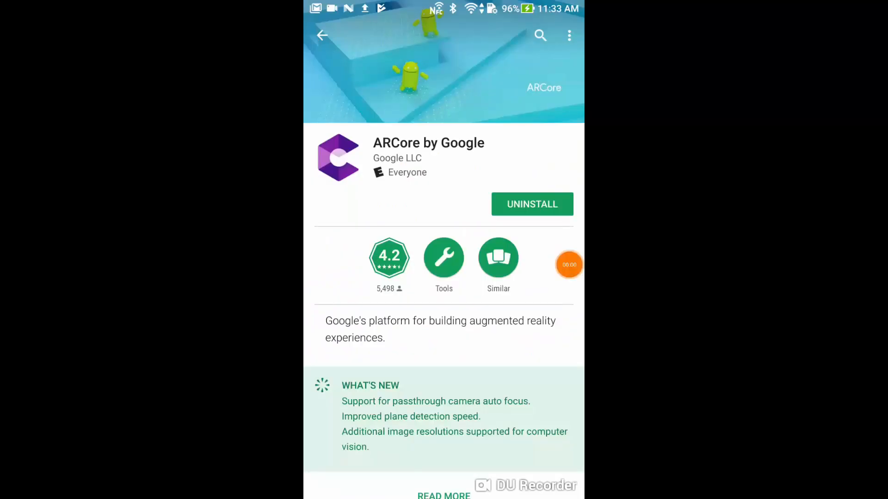
On the Android phone, look through the ARCore by Google store listing and open the ARCore Instant Preview app
scroll(444, 250, "down", 10)
scroll(444, 250, "up", 10)
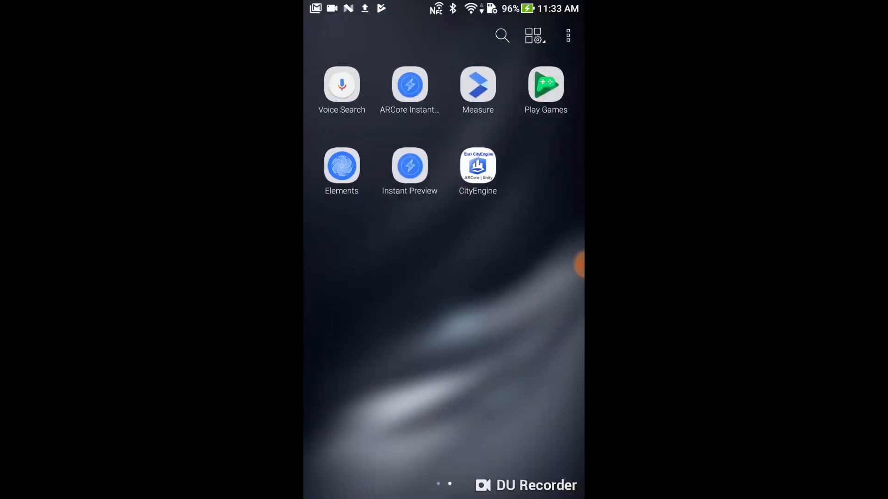
left_click(410, 84)
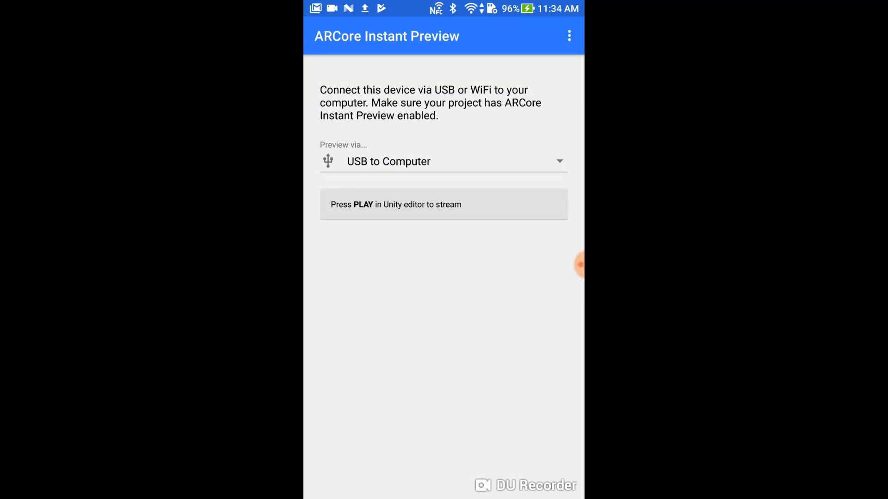
left_click(578, 265)
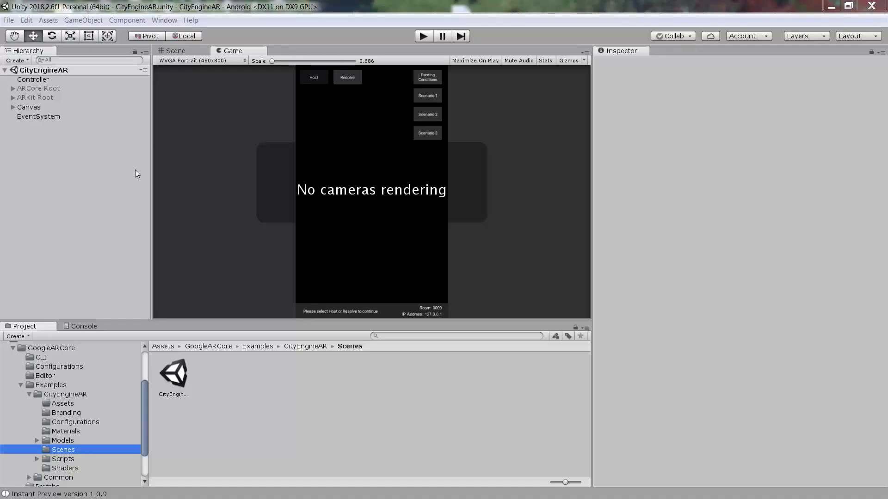
In Unity, open the build settings and choose All compatible devices as the Android run device
left_click(11, 22)
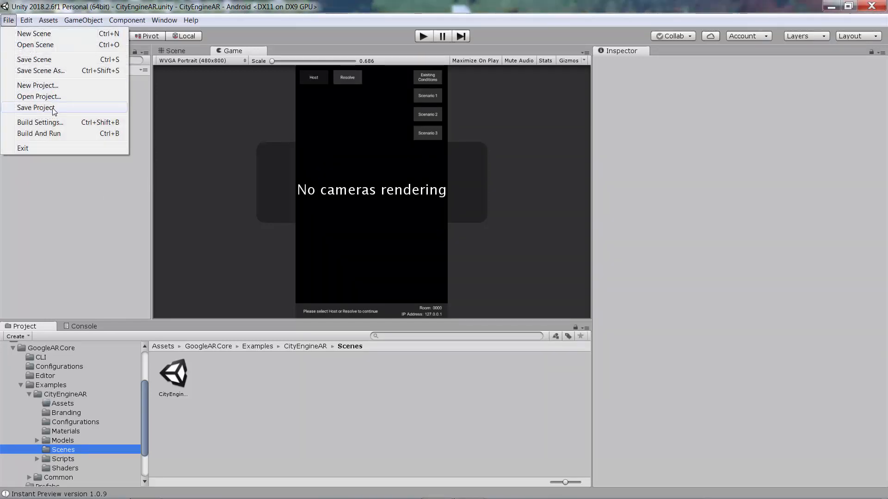
left_click(54, 123)
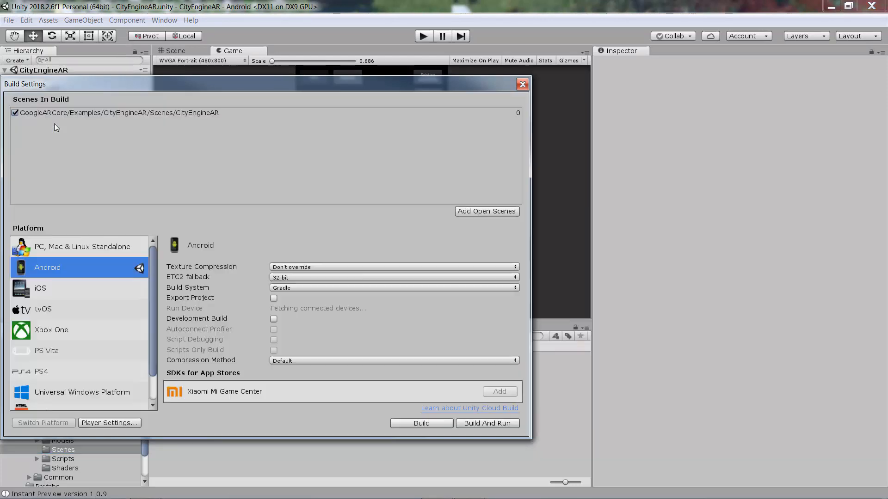
left_click_drag(121, 89, 190, 48)
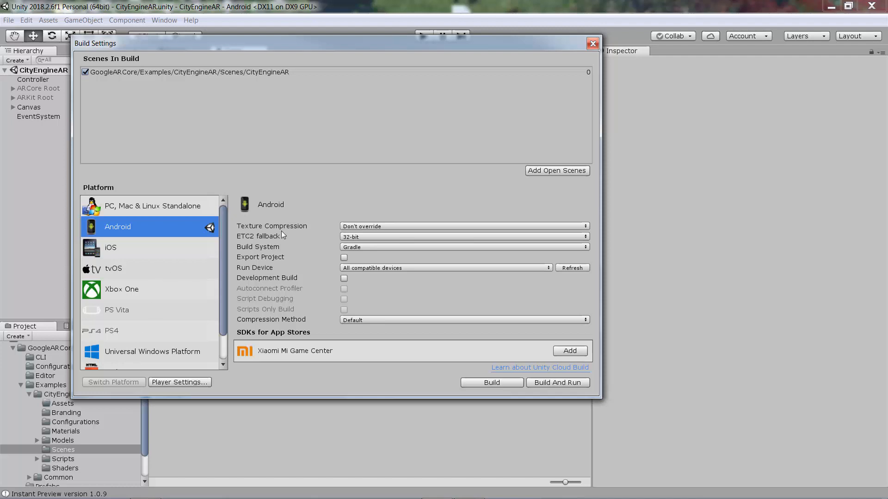
left_click(351, 269)
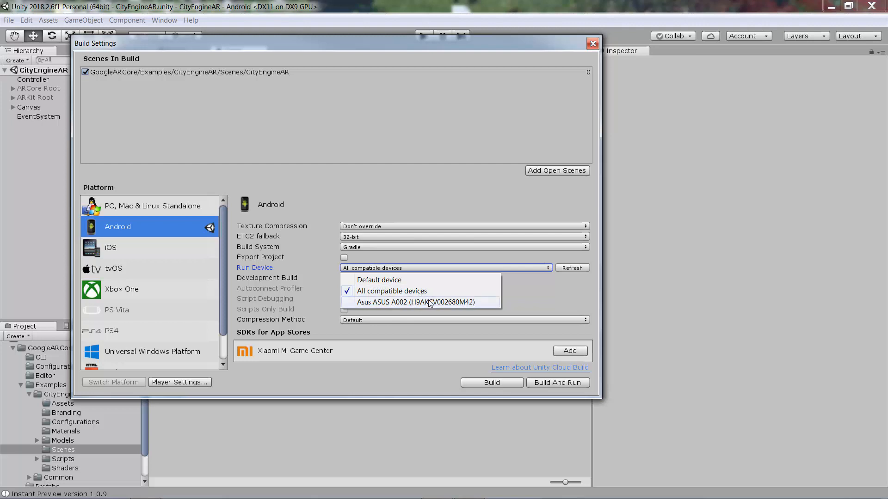
left_click(450, 290)
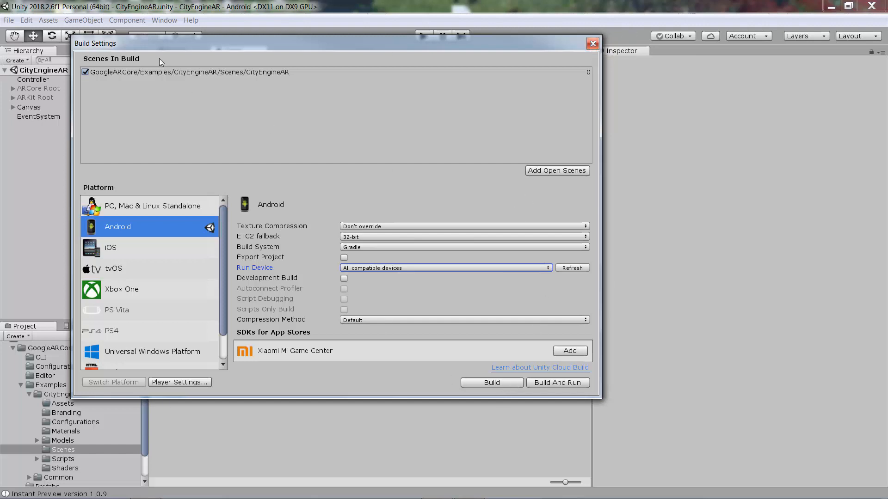
Select the CityEngineAR scene in the build, open the Player Settings, close the build settings and expand the Android Other Settings
left_click(146, 72)
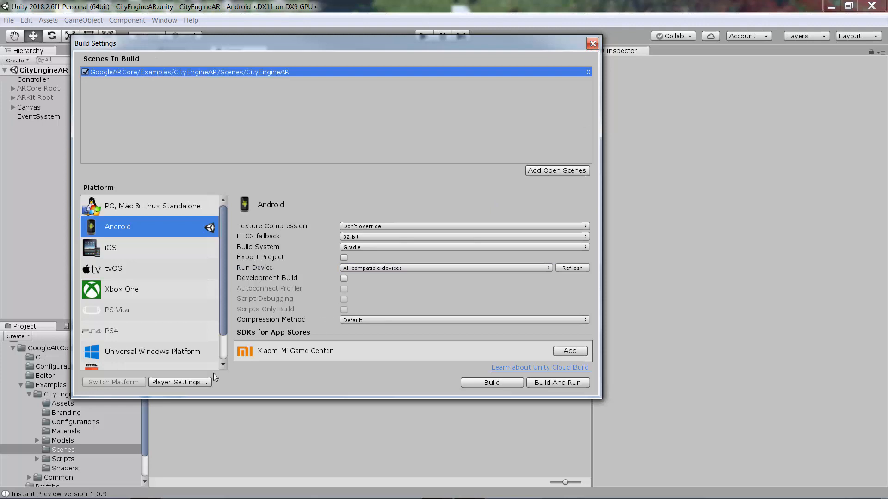
left_click(197, 383)
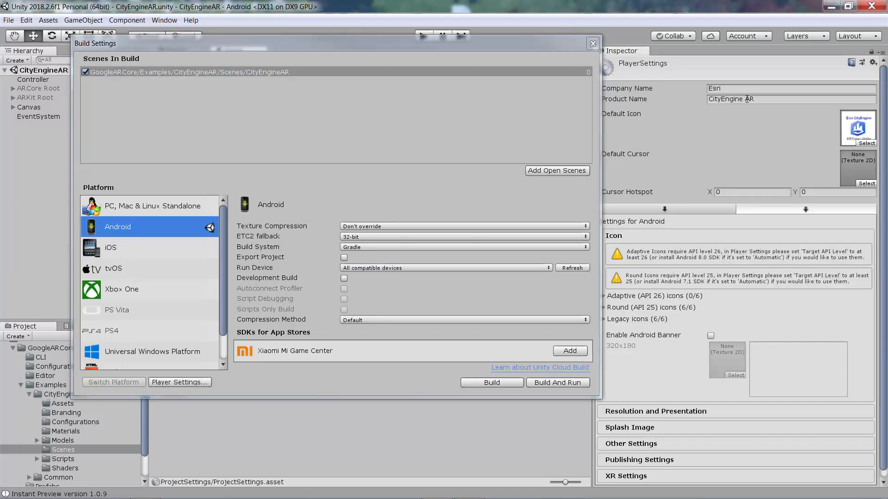
left_click(593, 43)
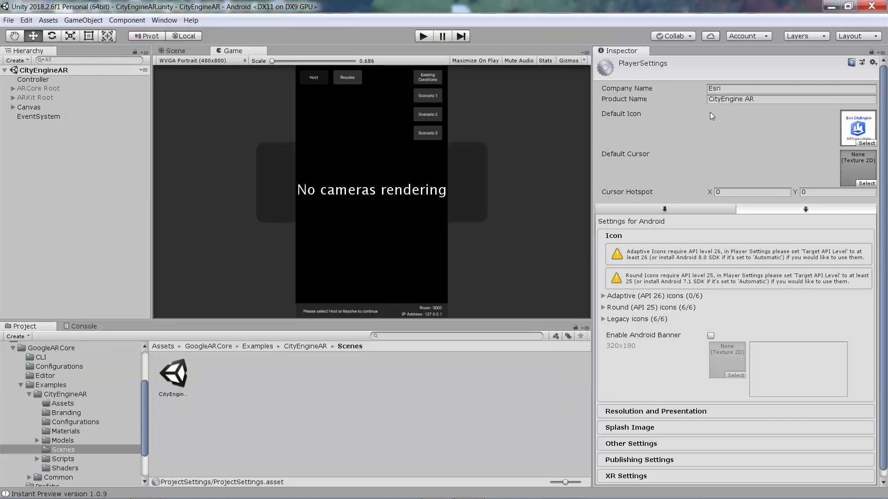
left_click_drag(885, 238, 886, 267)
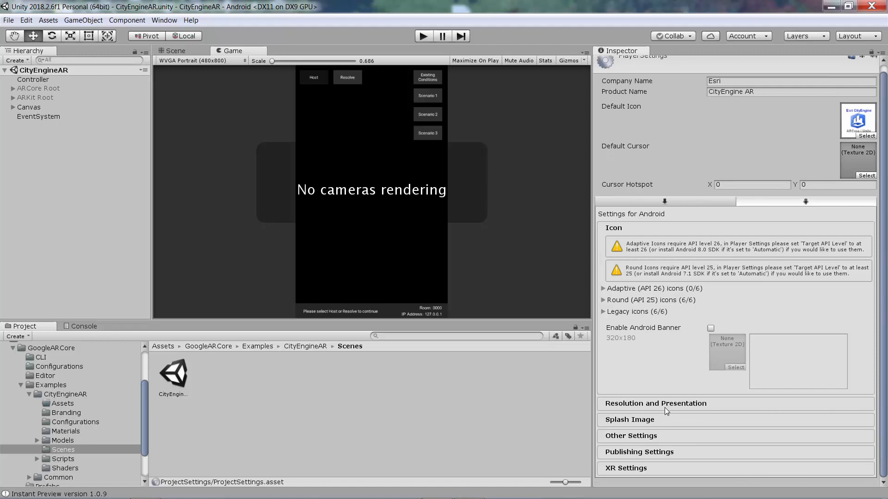
left_click(658, 435)
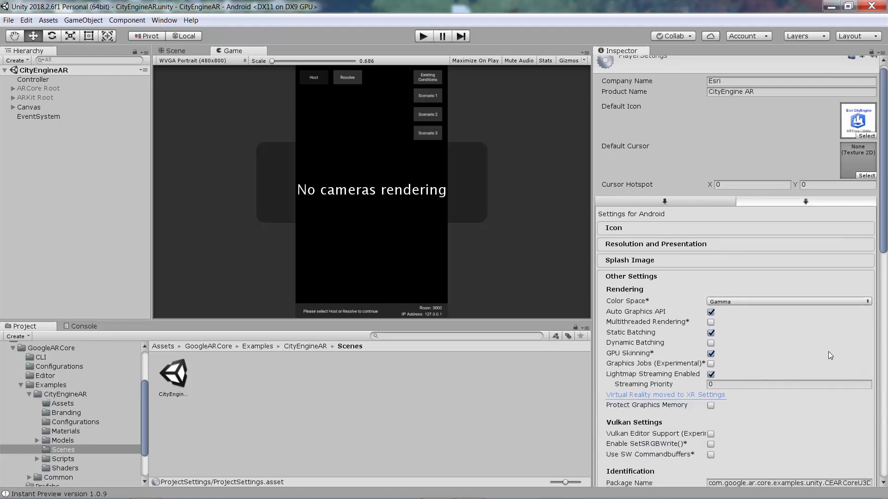
left_click_drag(886, 257, 886, 298)
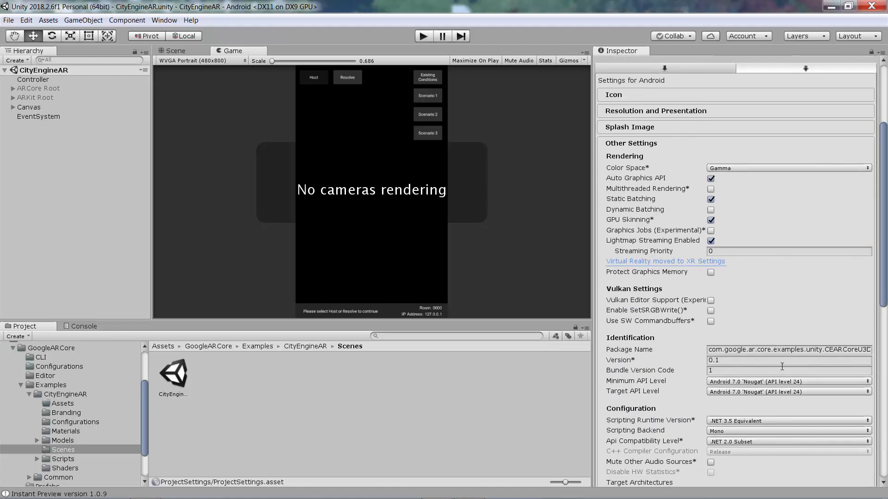
Set the Android package name to com.esri.CityEngineAR, leaving Use SW Commandbuffers disabled
left_click(775, 350)
left_click(812, 350)
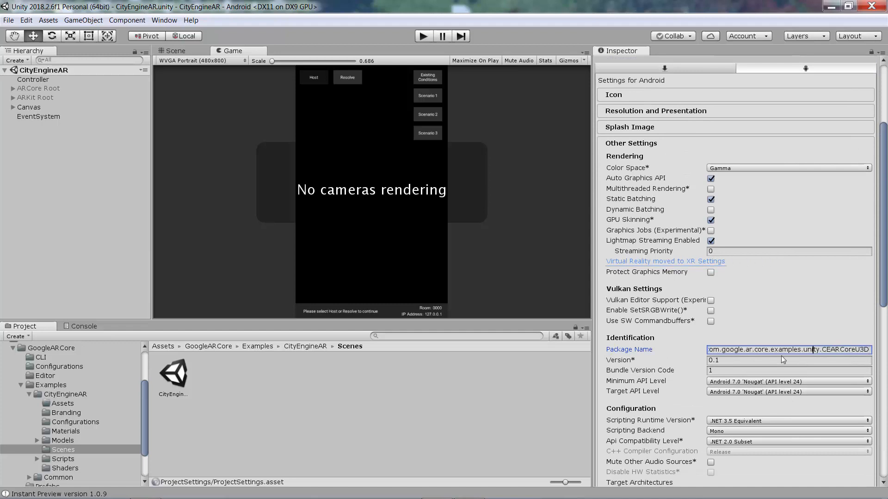
left_click_drag(754, 350, 887, 350)
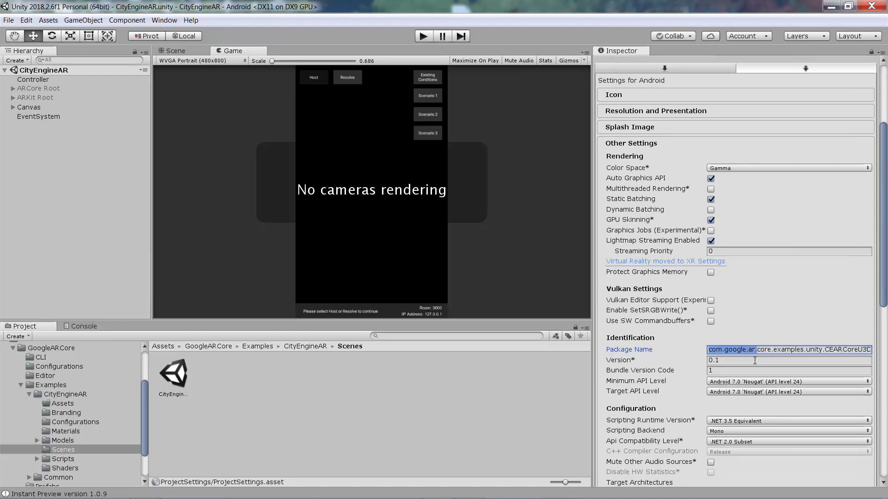
left_click(727, 350)
left_click_drag(726, 351, 854, 353)
key("BackSpace")
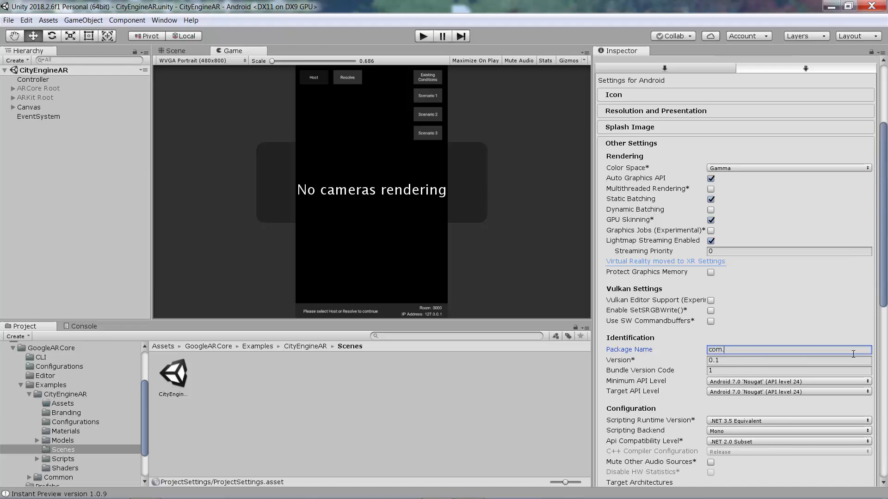
type("esri.CityEngineAR")
left_click(826, 322)
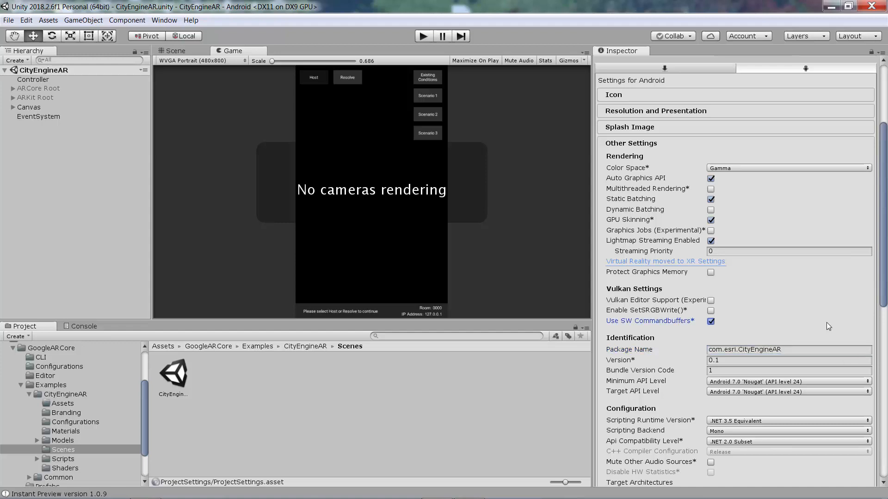
left_click(711, 321)
Expand the Android XR Settings to check the ARCore Supported option
left_click_drag(885, 296, 885, 332)
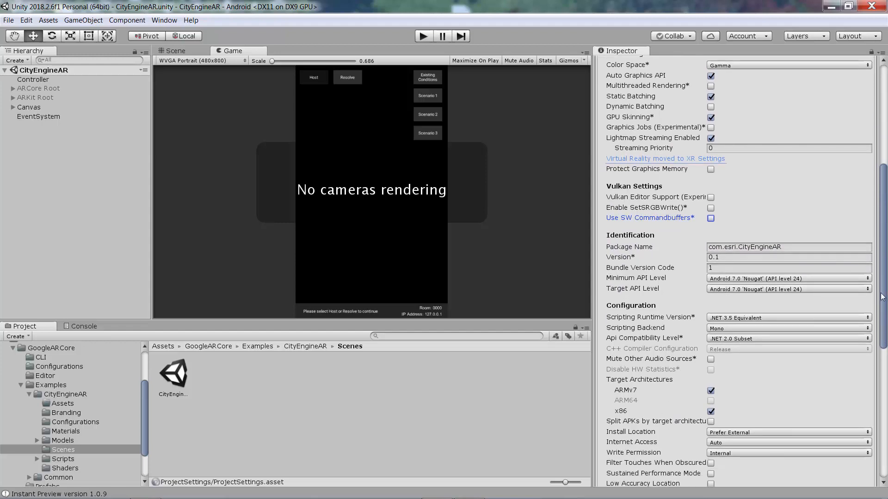
left_click_drag(883, 296, 883, 479)
left_click(682, 473)
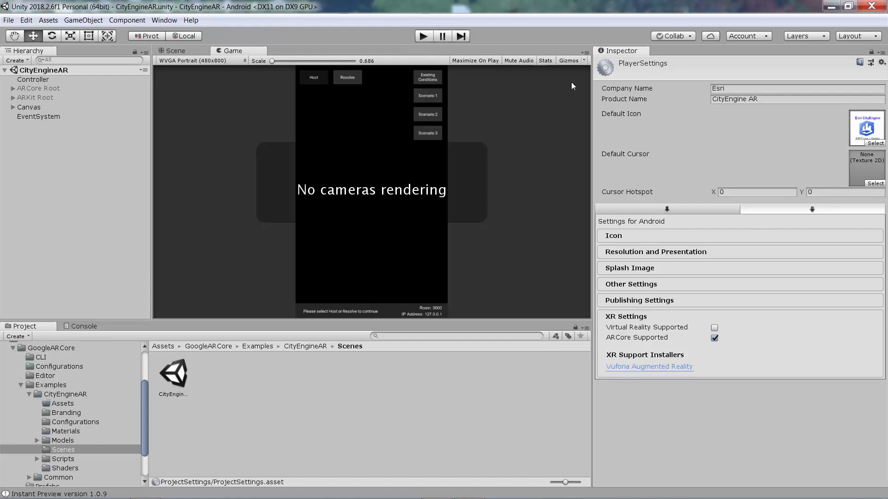
Inspect the Controller object and test the scene in Play mode, fitting the game view, hosting a room and placing the city model on the floor
left_click(116, 81)
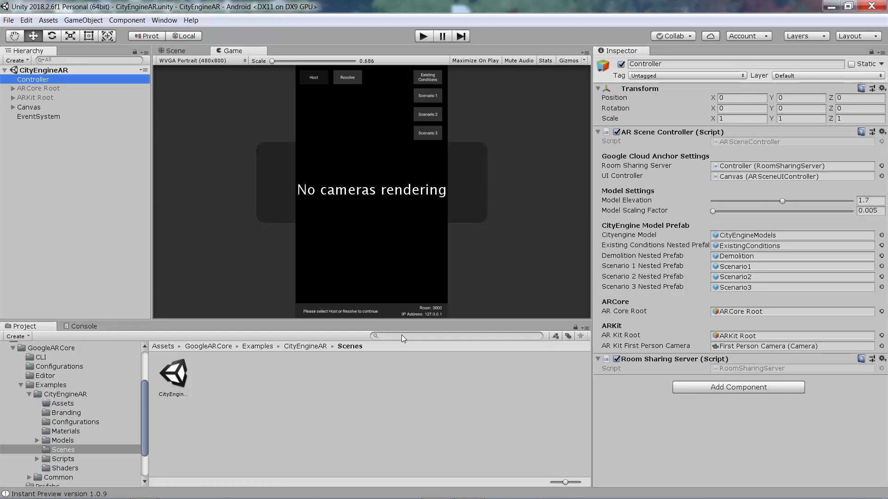
left_click(426, 36)
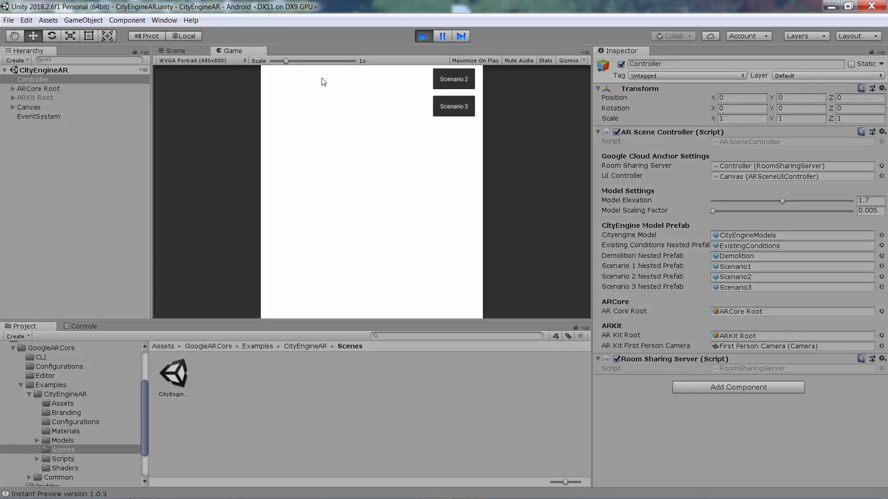
left_click_drag(286, 62, 265, 61)
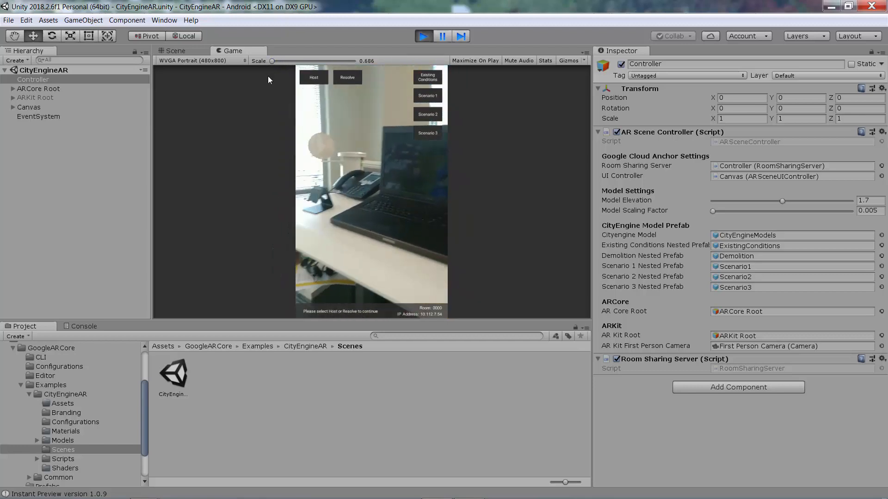
left_click(317, 76)
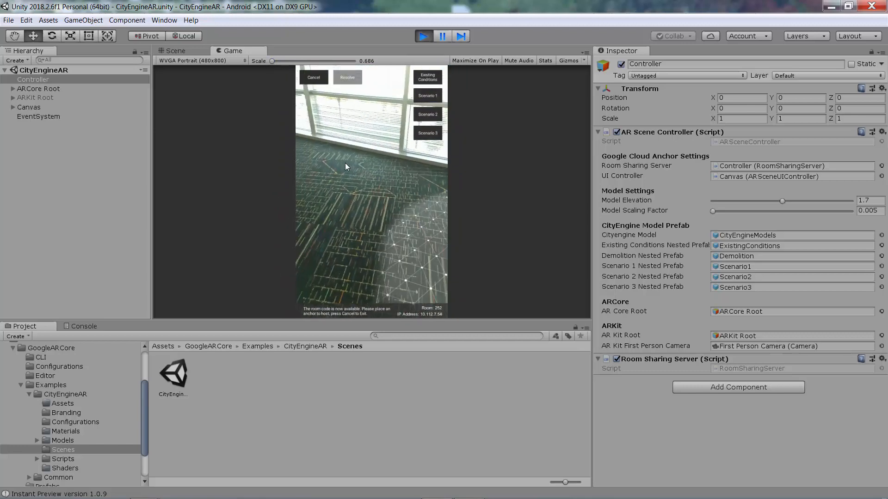
left_click(397, 205)
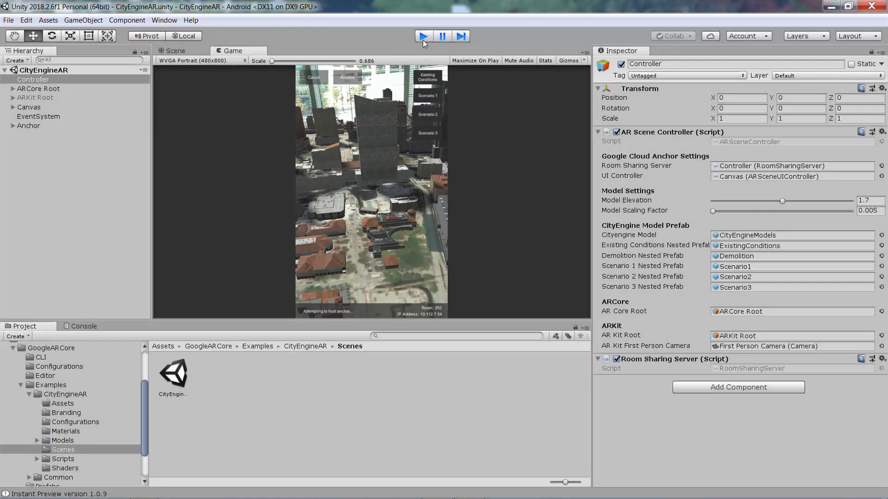
left_click(422, 37)
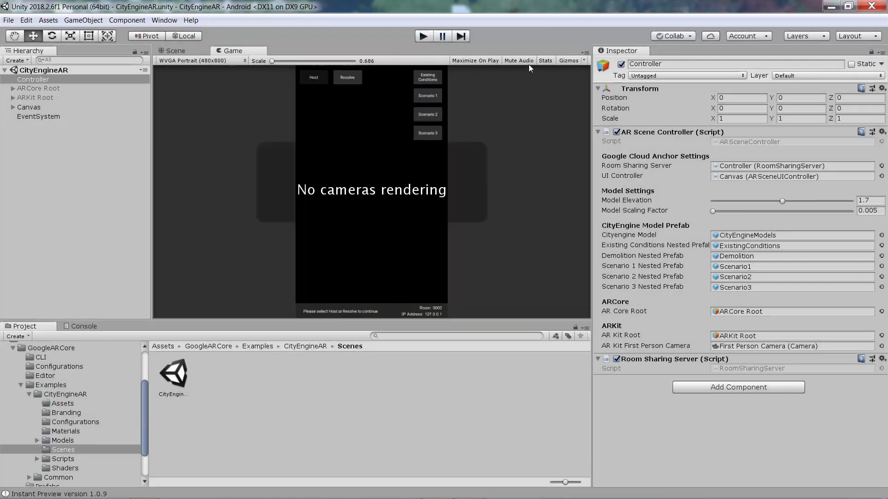
Set the Controller's Model Elevation to 2.2 and test it in Play mode by hosting a room and placing the city model
left_click(875, 203)
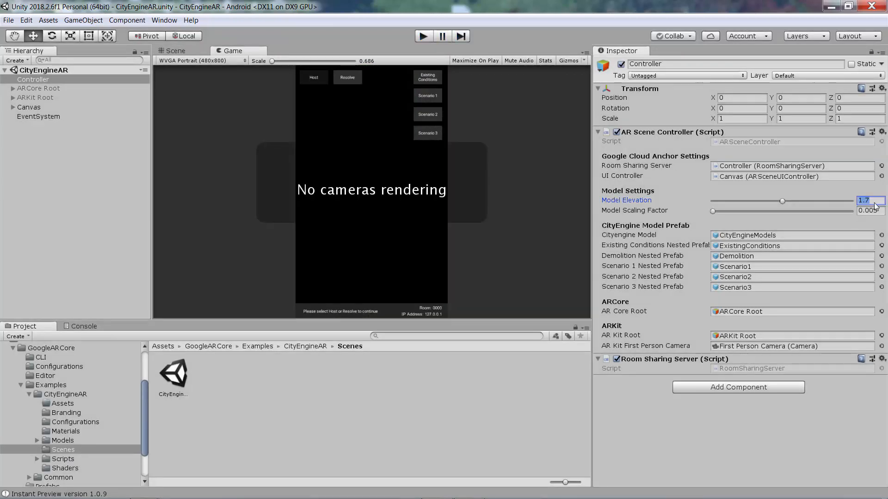
type("2.2")
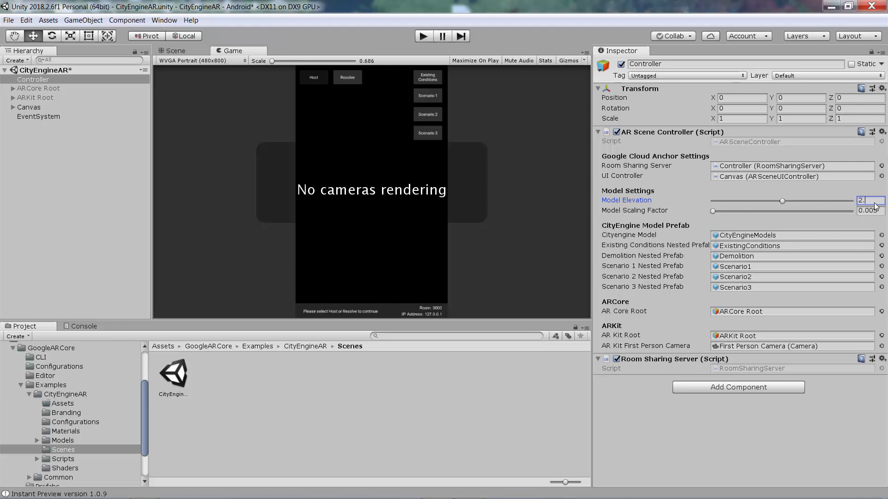
left_click(423, 37)
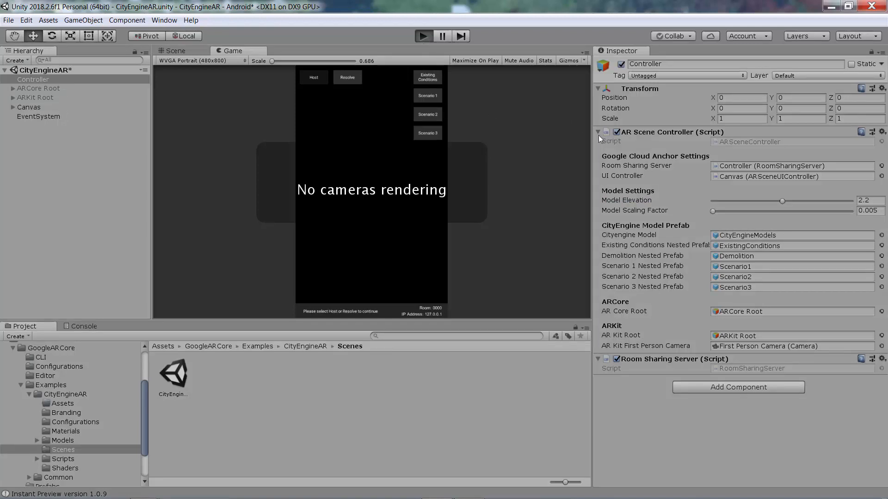
left_click(314, 78)
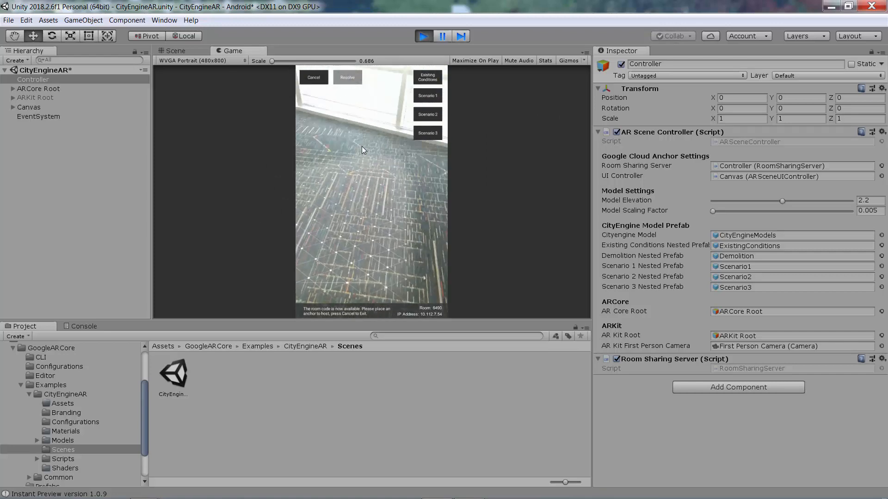
left_click(362, 146)
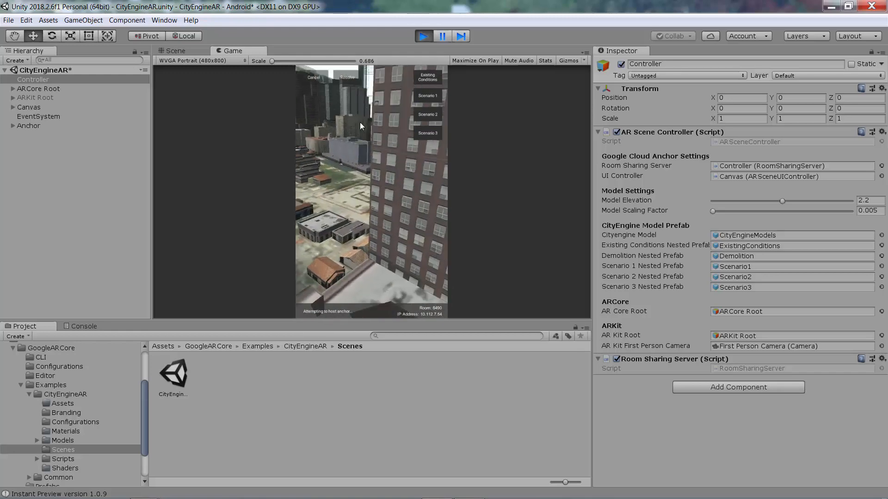
left_click(423, 37)
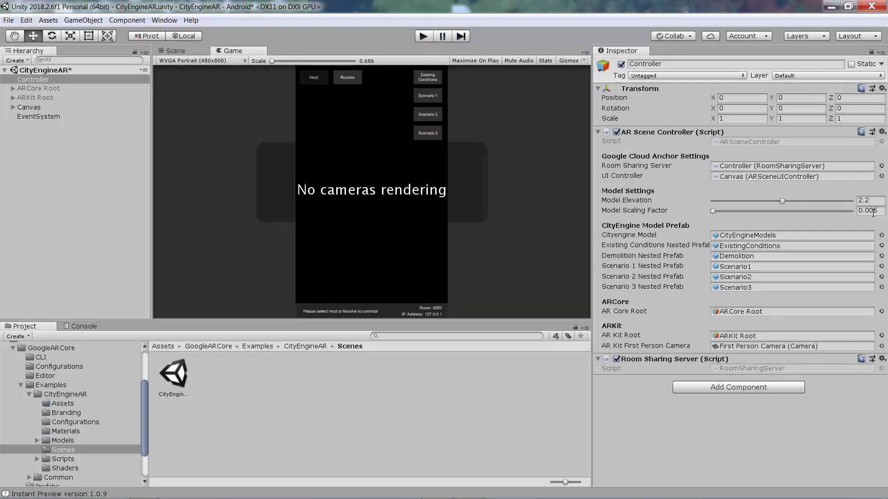
Set the Model Scaling Factor to 0.001 and test the city model's size in Play mode with a hosted anchor
left_click(873, 213)
type("1")
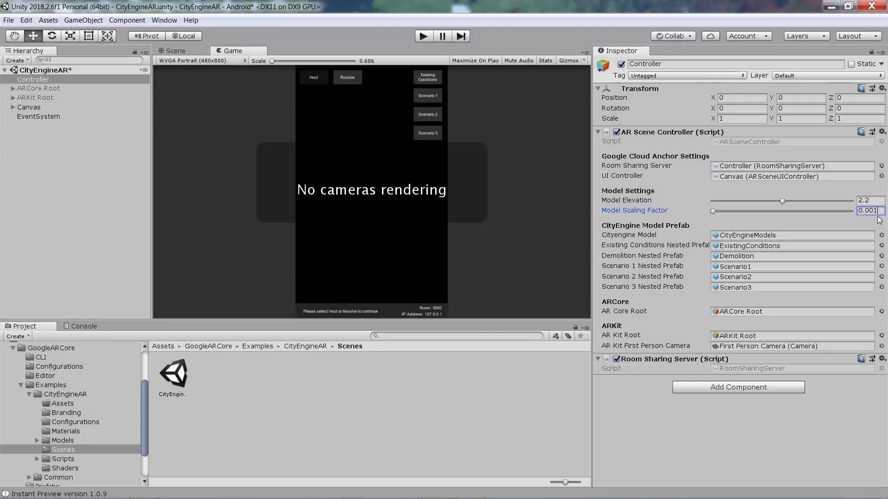
left_click(423, 39)
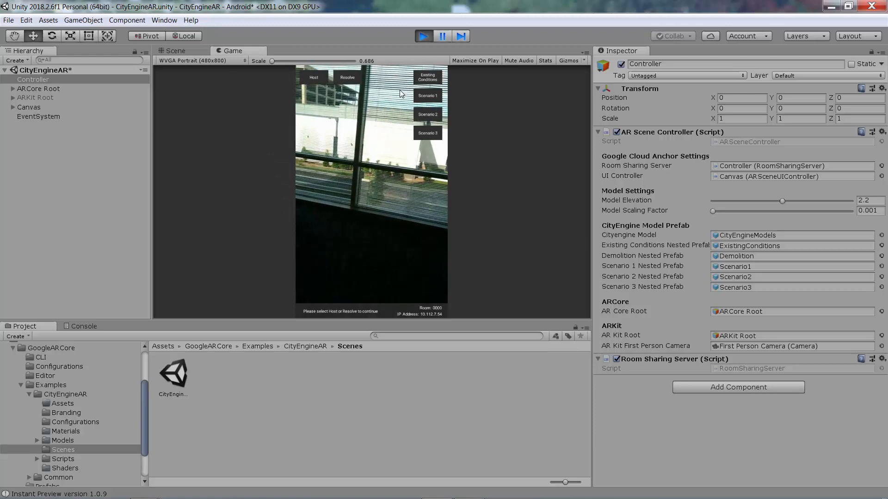
left_click(313, 79)
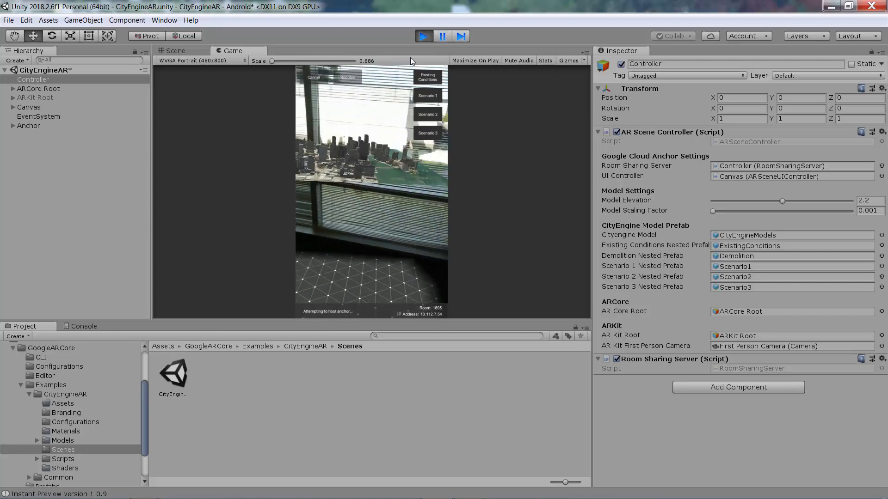
left_click(423, 37)
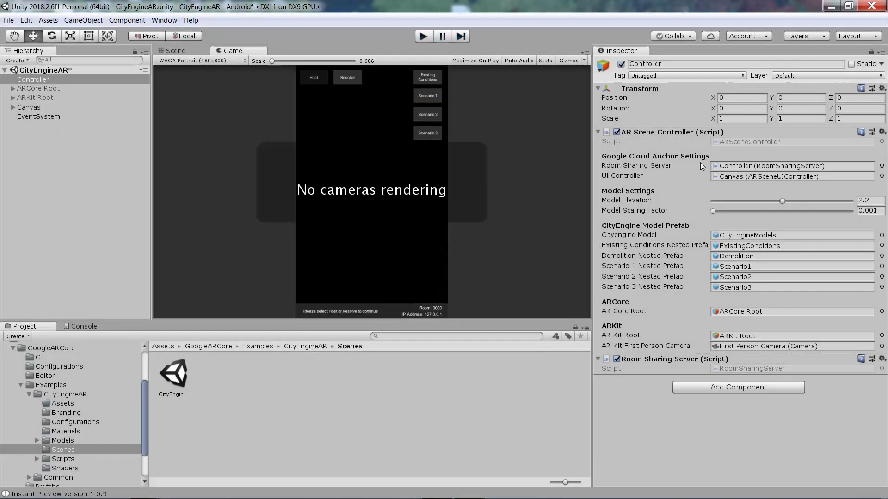
Change the Controller's Model Scaling Factor to 0.01
left_click(880, 213)
left_click(881, 212)
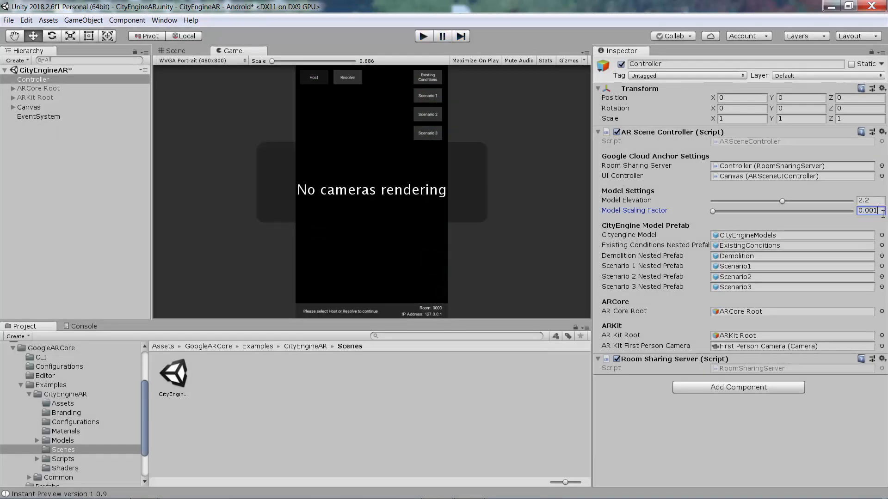
key("BackSpace")
key("BackSpace")
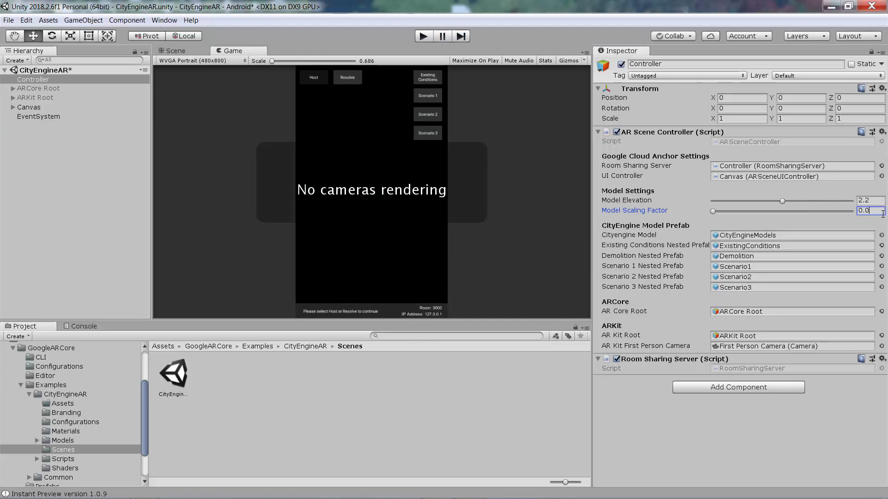
Test the scene in Play mode by hosting an anchor on the floor and switching the model to Scenario 1 and Scenario 3
left_click(423, 36)
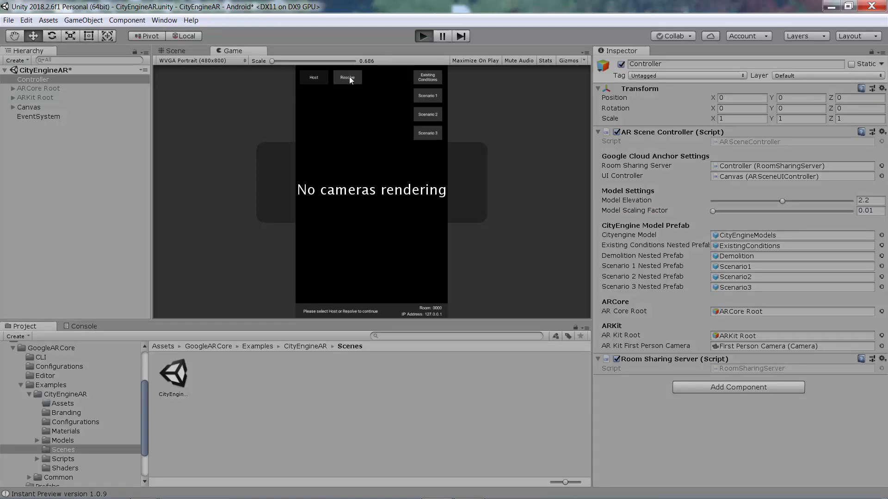
left_click(317, 81)
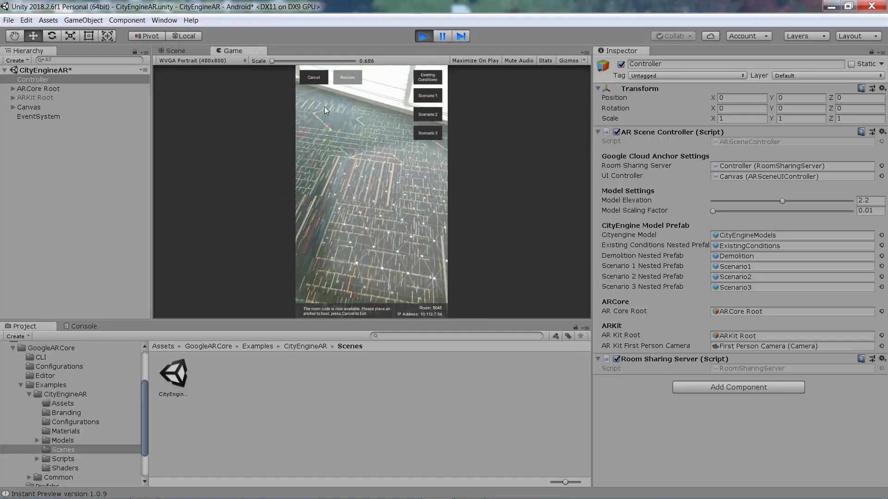
left_click(324, 107)
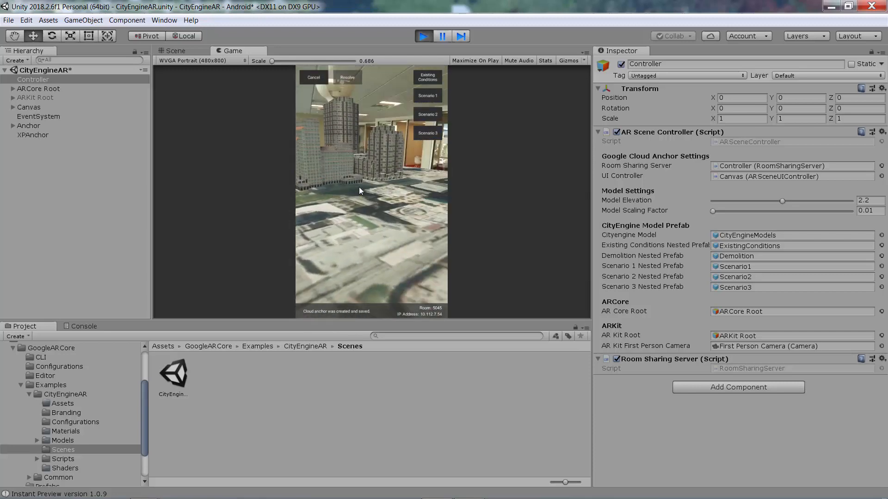
left_click(429, 99)
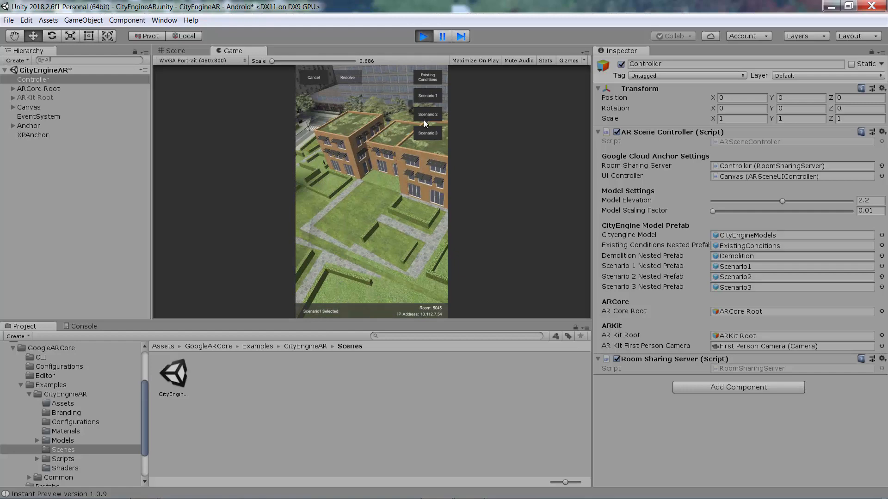
left_click(425, 133)
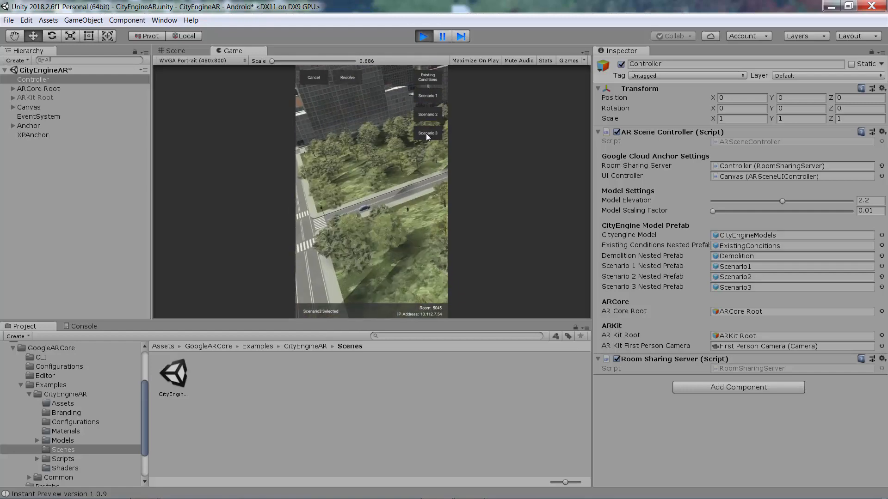
left_click(422, 37)
Open the project's build settings for the Android platform
mouse_move(340, 498)
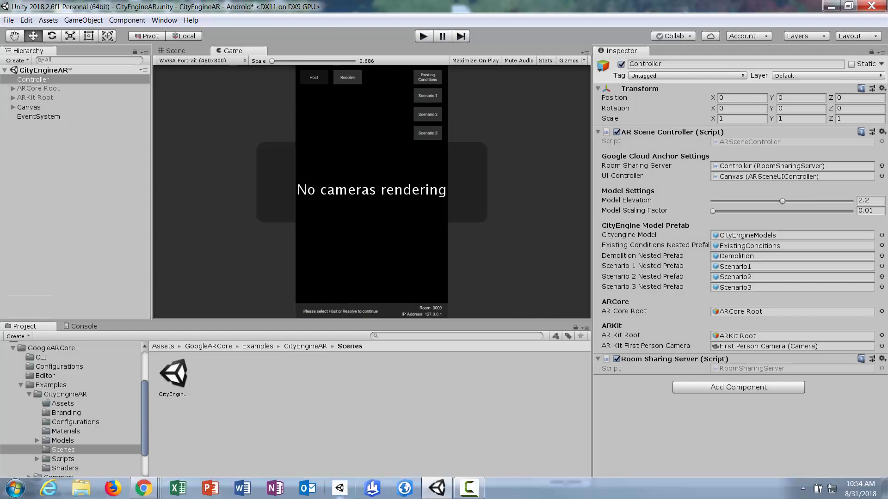
left_click(8, 20)
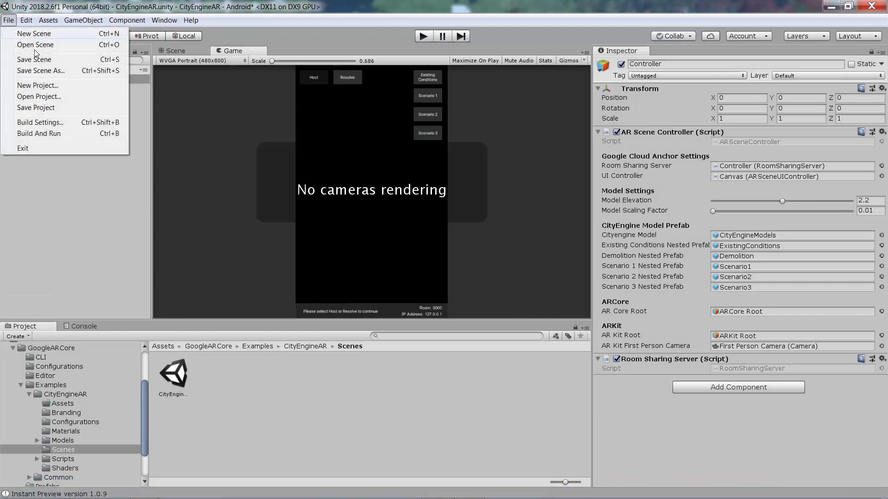
left_click(46, 123)
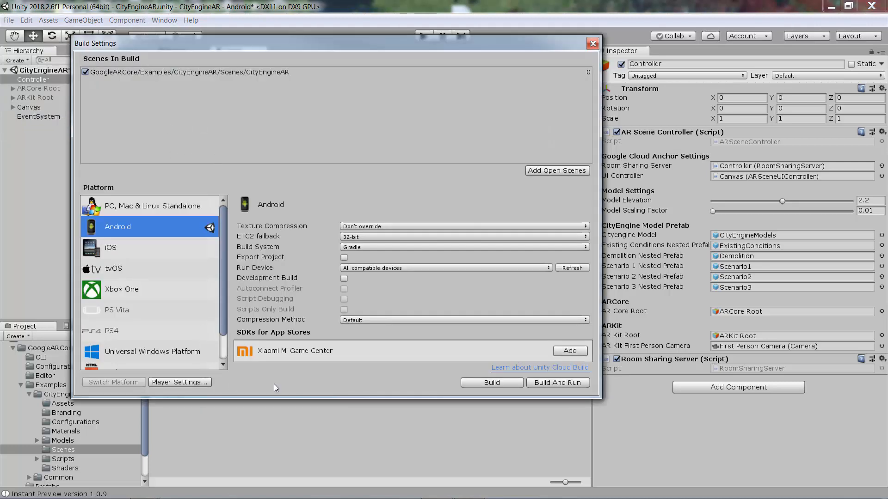